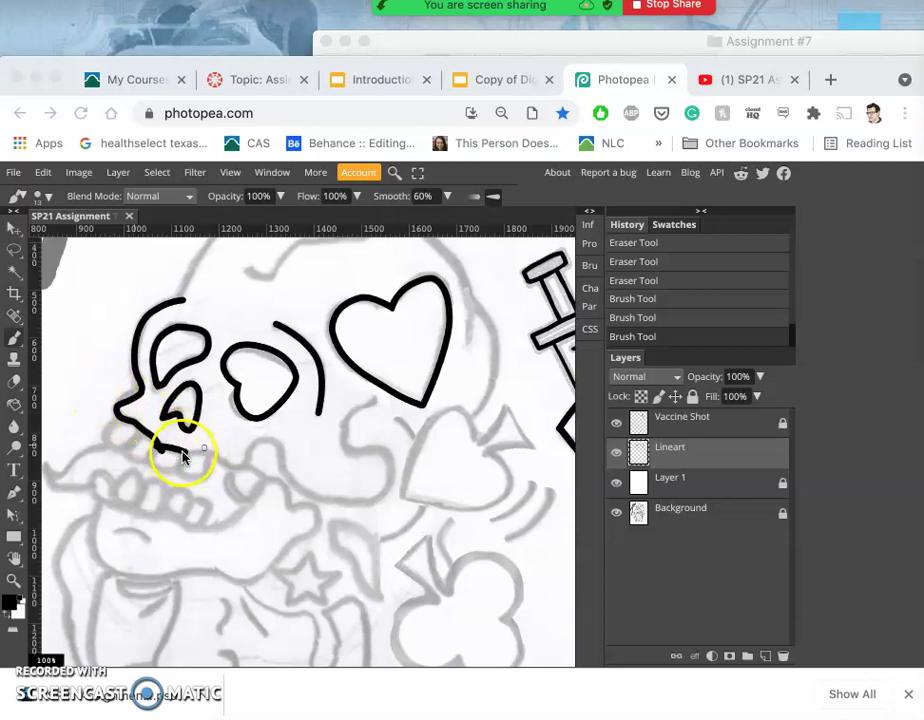
# - Try to extend the black brush line along the skull's upper jaw on the Lineart layer
pyautogui.click(184, 452)
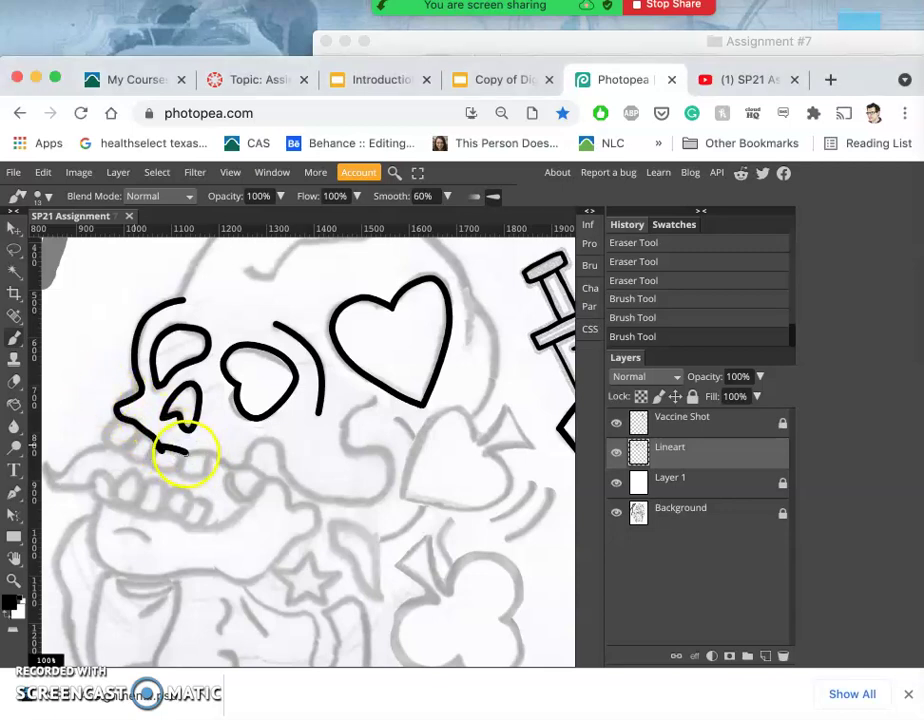
pyautogui.click(186, 454)
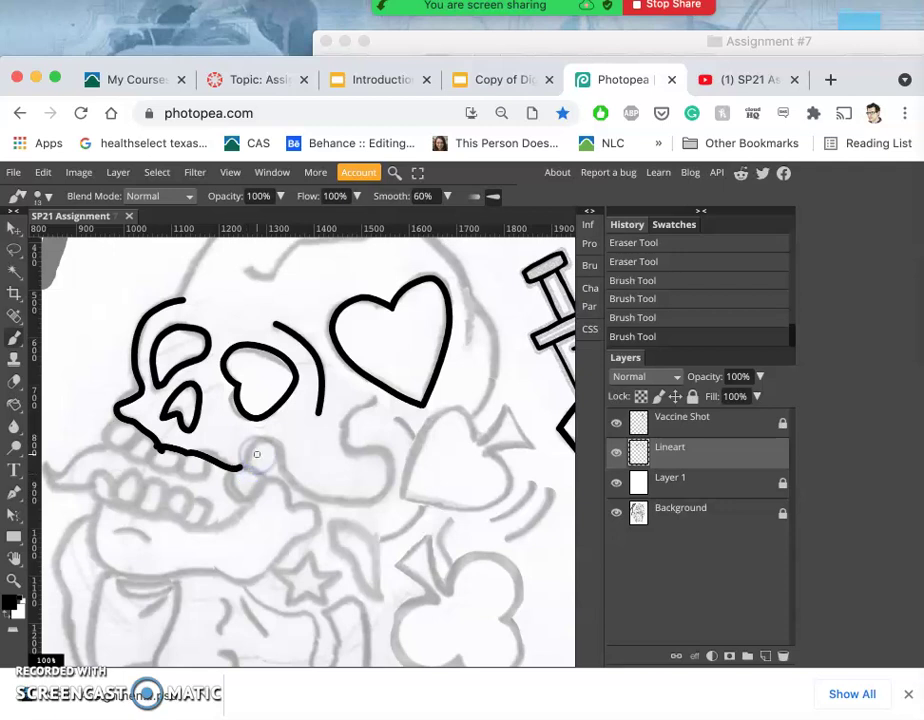
pyautogui.hotkey('ctrl', 'z')
# - Save the artwork as a PSD and open the Downloads folder in Finder
pyautogui.click(17, 174)
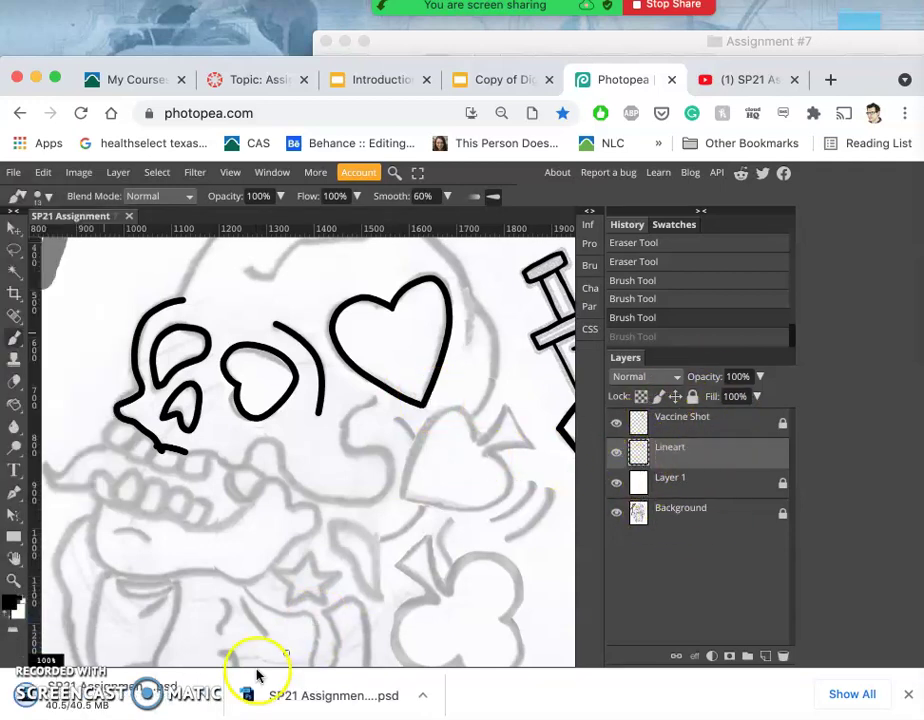
pyautogui.moveTo(4, 585)
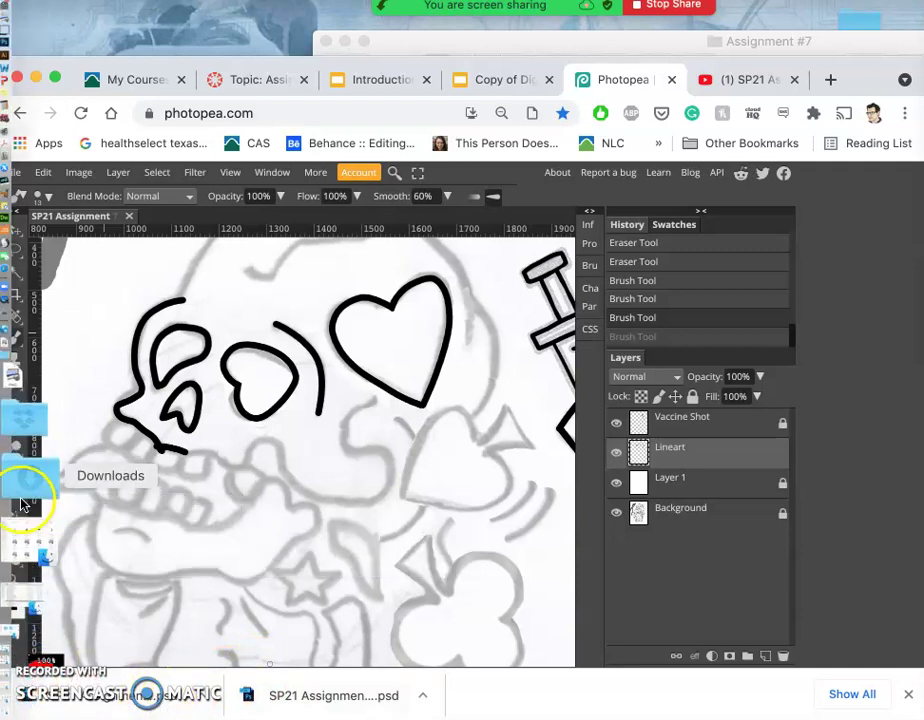
pyautogui.click(22, 500)
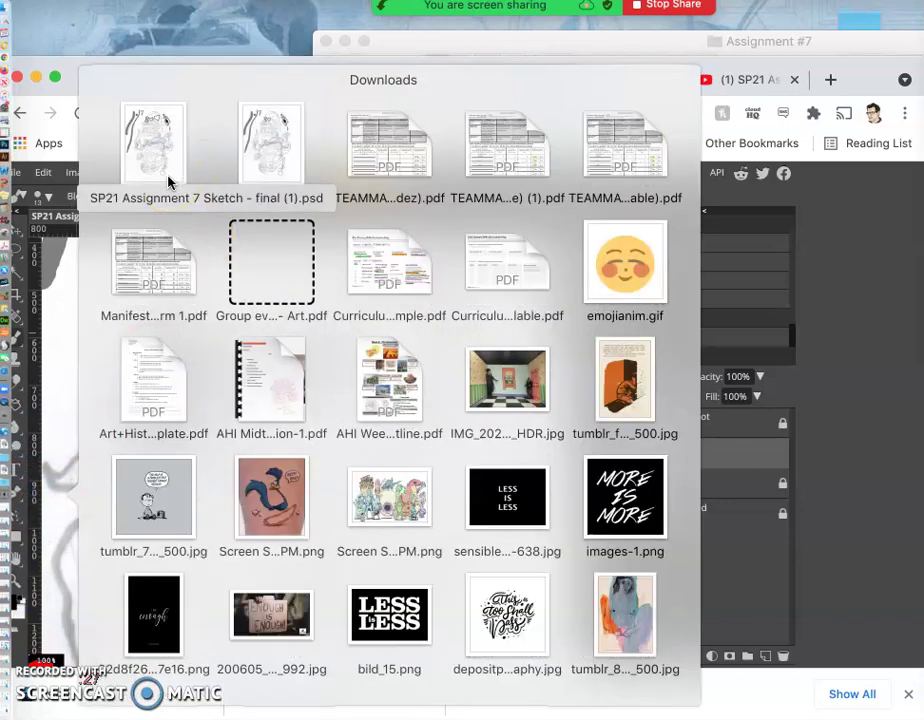
pyautogui.scroll(-5, 450, 442)
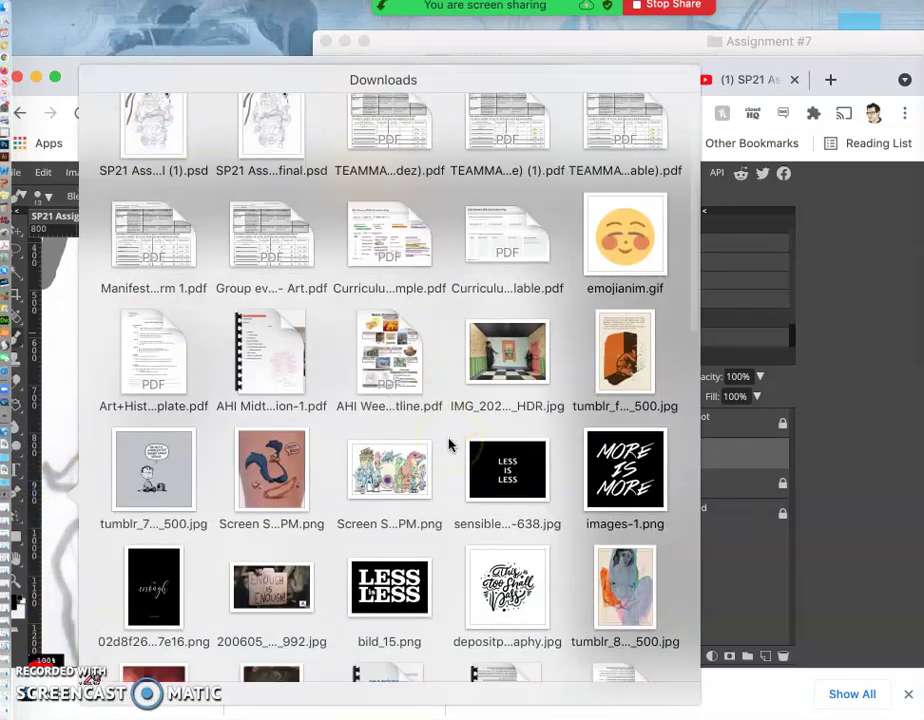
pyautogui.scroll(-10, 569, 540)
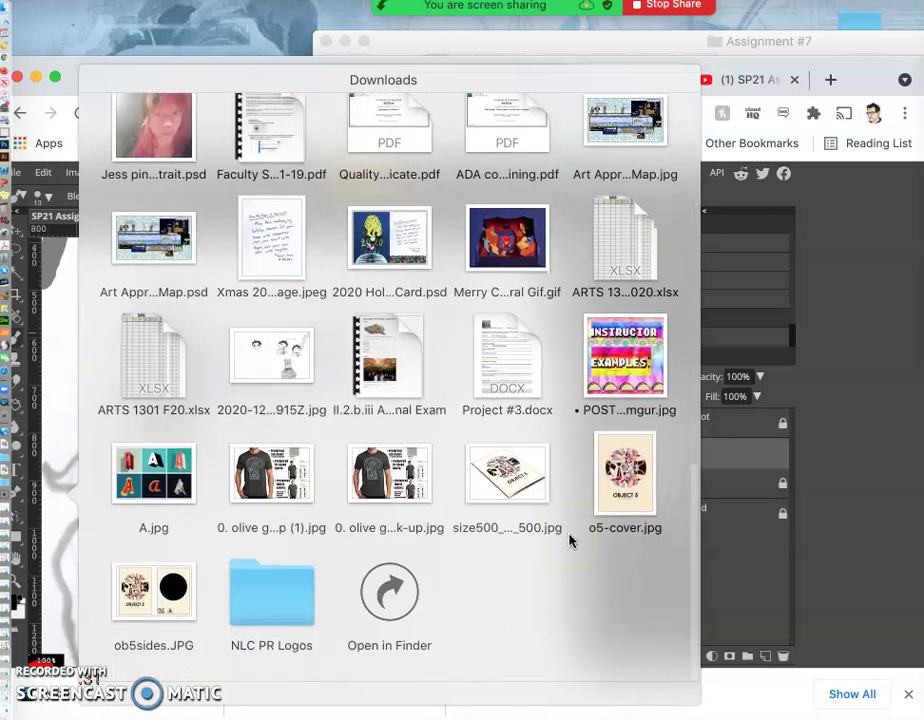
pyautogui.click(390, 612)
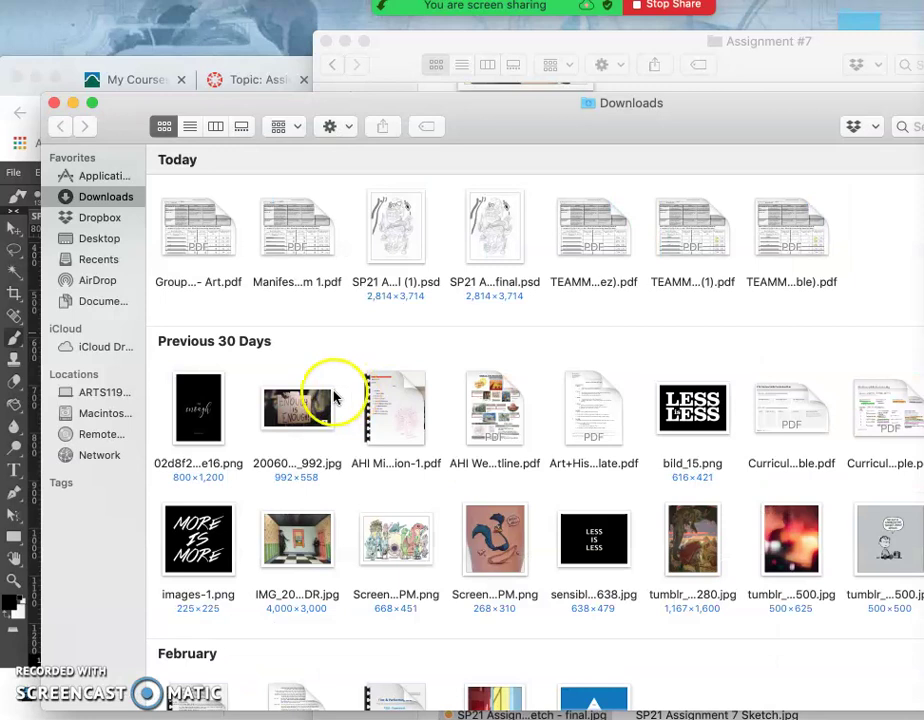
# - Rename "SP21 Assignment 7 Sketch - final (1).psd" as "SP21 Assignment 7 Lineart.psd" and remove the other "final.psd" copy from Downloads
pyautogui.click(417, 283)
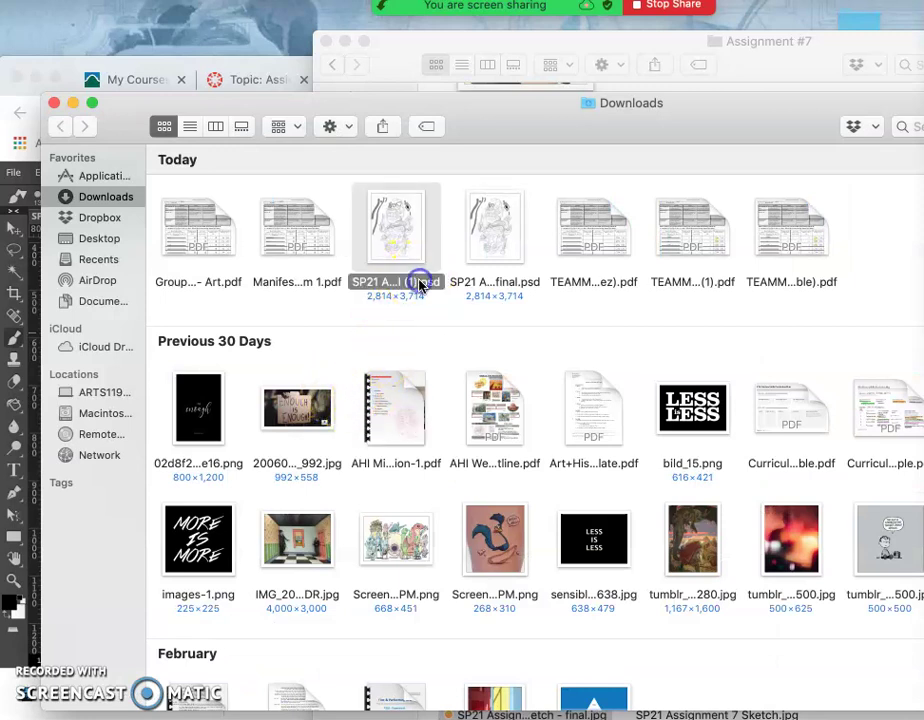
pyautogui.click(422, 284)
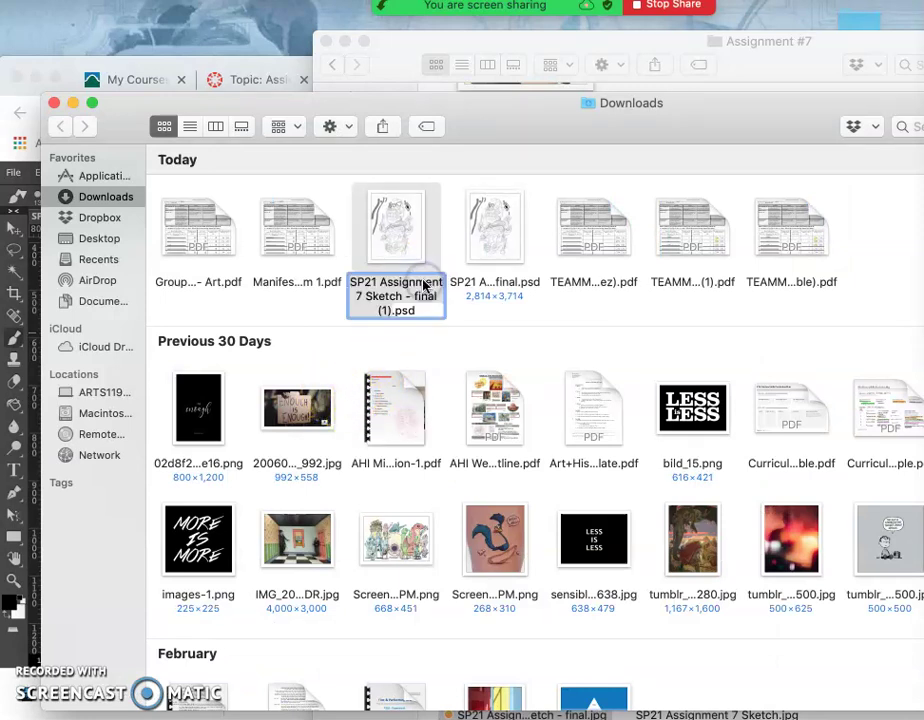
pyautogui.click(422, 300)
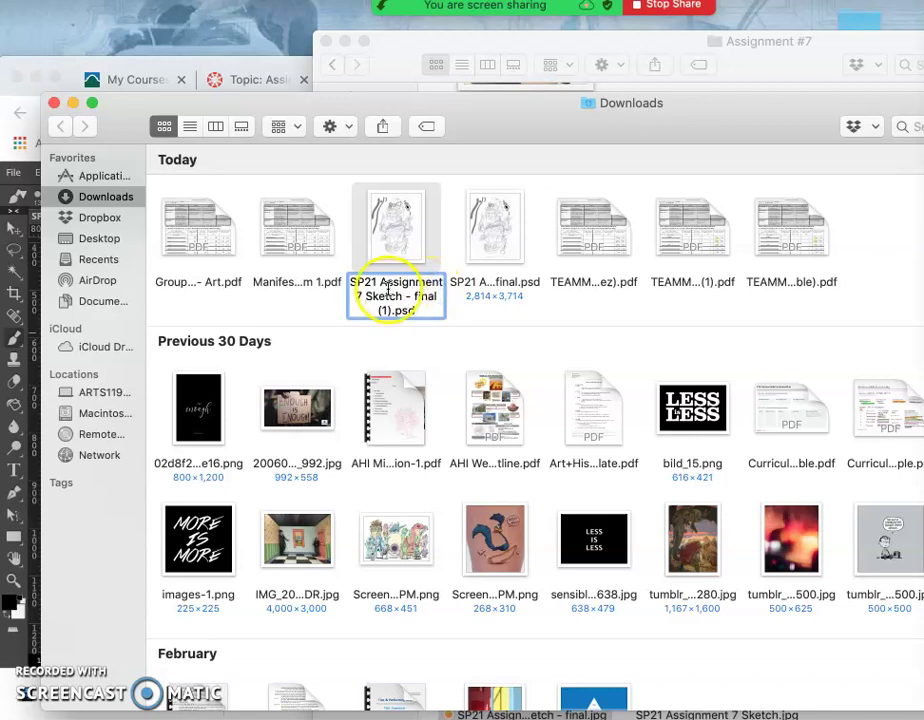
pyautogui.press('BackSpace')
pyautogui.write('f')
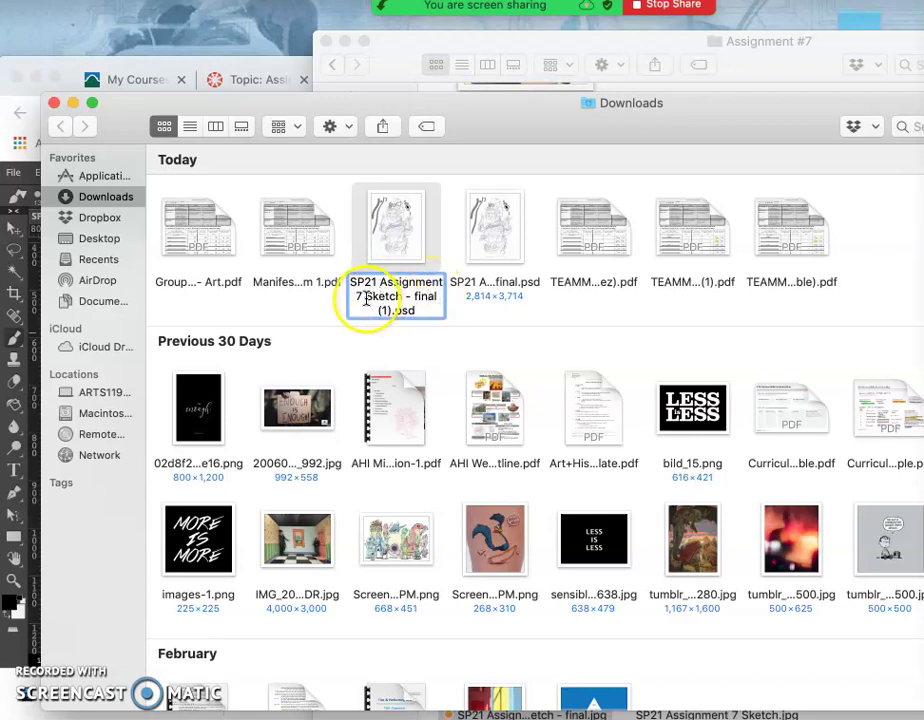
pyautogui.click(367, 300)
pyautogui.moveTo(386, 303); pyautogui.dragTo(389, 310)
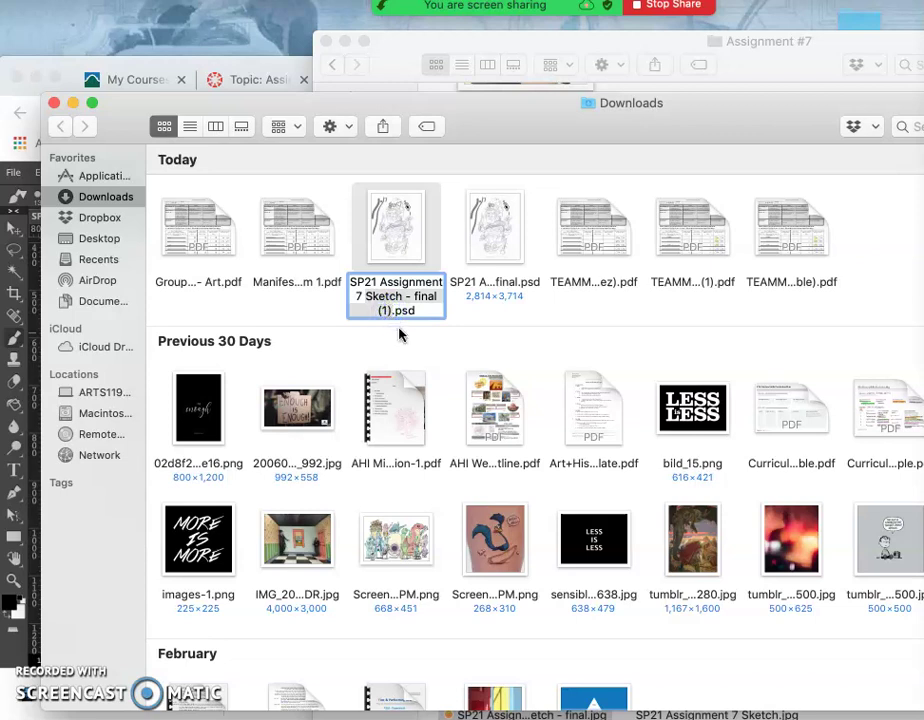
pyautogui.write('L')
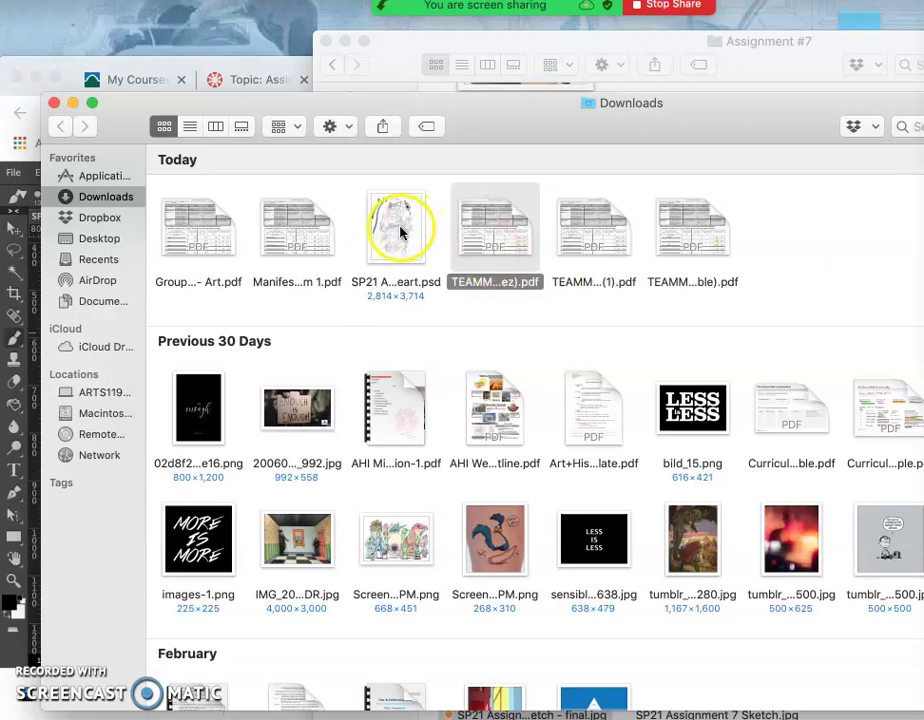
# - Move the SP21 Assignment 7 Lineart.psd file from Downloads into the Assignment #7 folder
pyautogui.click(405, 229)
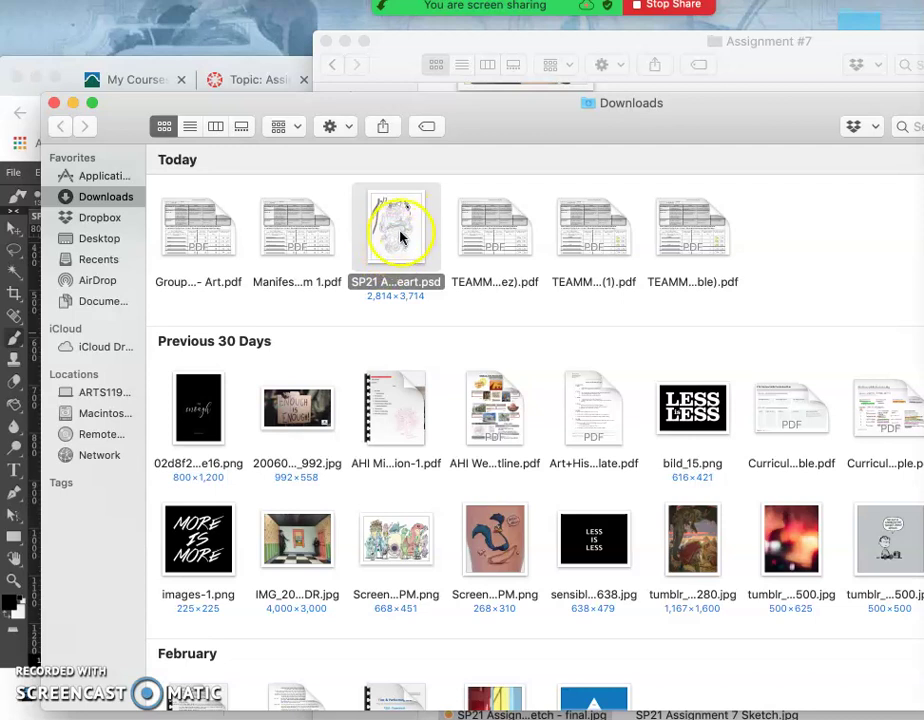
pyautogui.click(675, 115)
pyautogui.moveTo(676, 117); pyautogui.dragTo(679, 413)
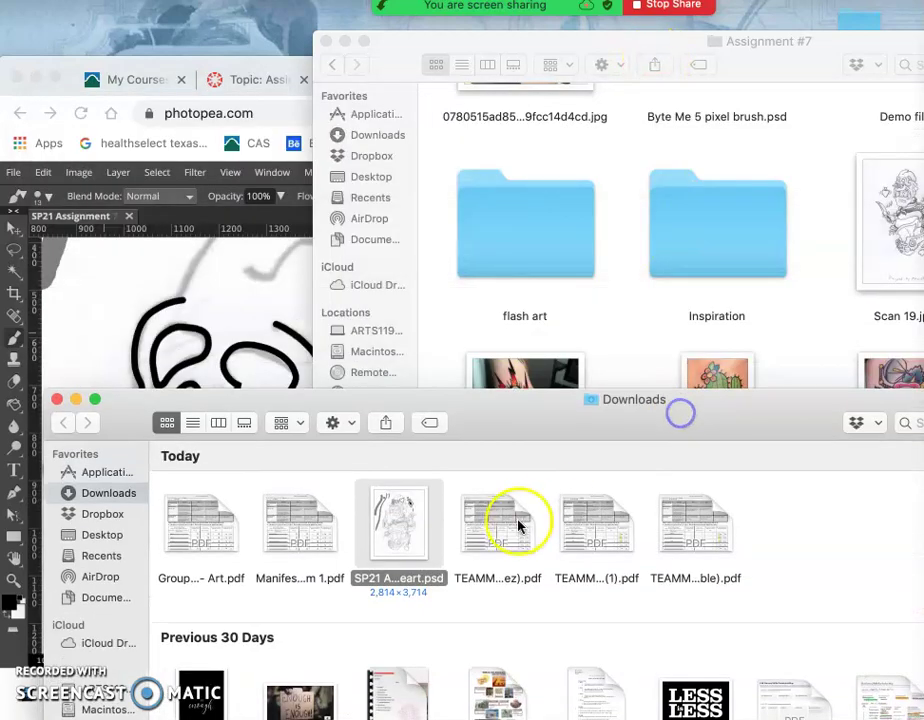
pyautogui.moveTo(392, 551); pyautogui.dragTo(621, 306)
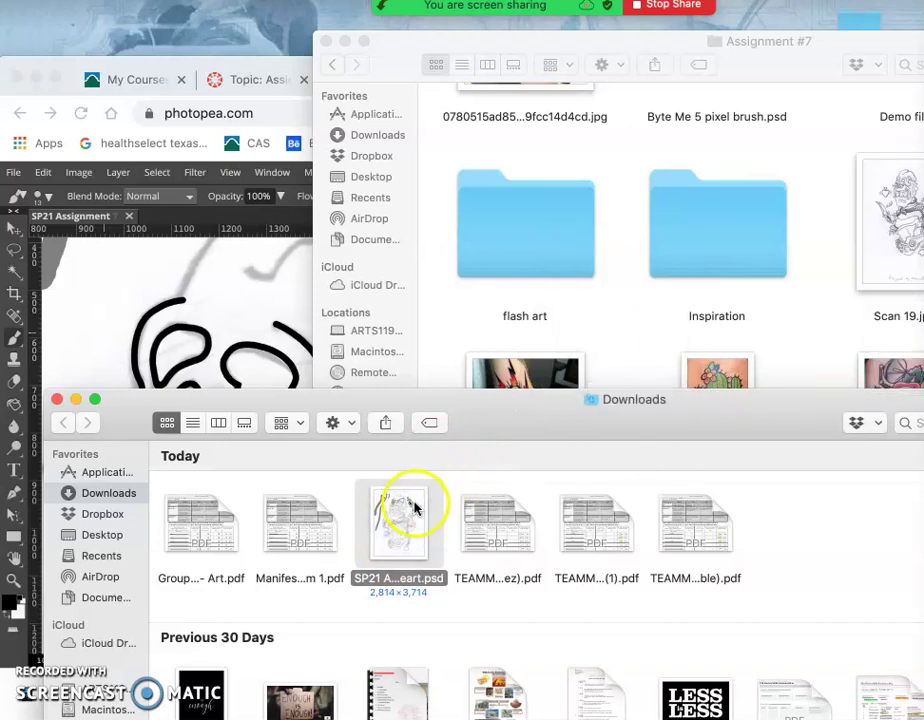
pyautogui.moveTo(410, 499); pyautogui.dragTo(623, 323)
pyautogui.click(622, 322)
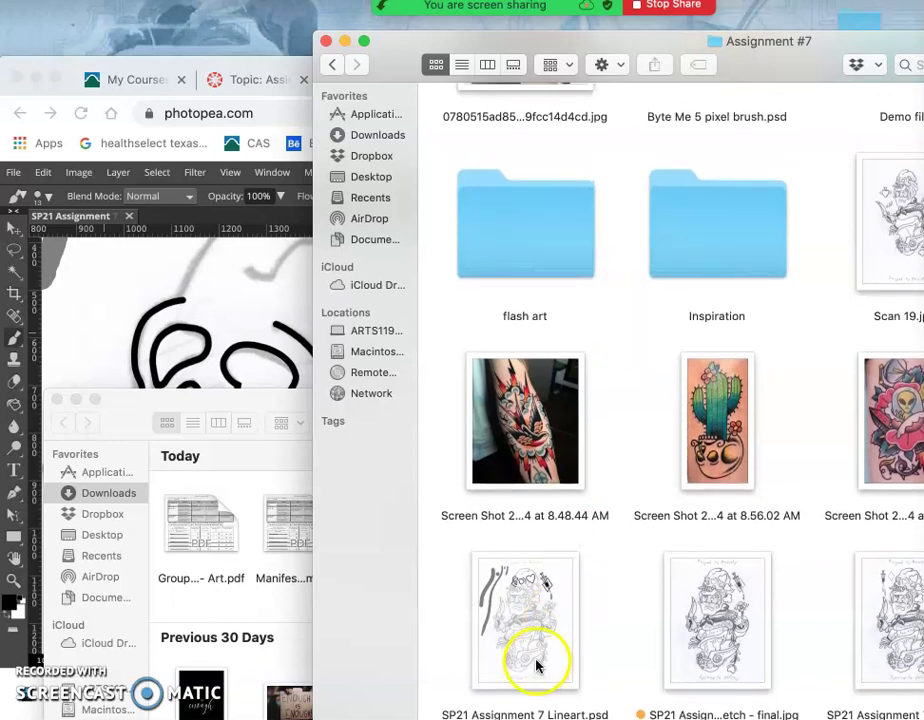
# - Tag SP21 Assignment 7 Lineart.psd in the Assignment #7 folder with the green colour label
pyautogui.moveTo(481, 49); pyautogui.dragTo(480, 26)
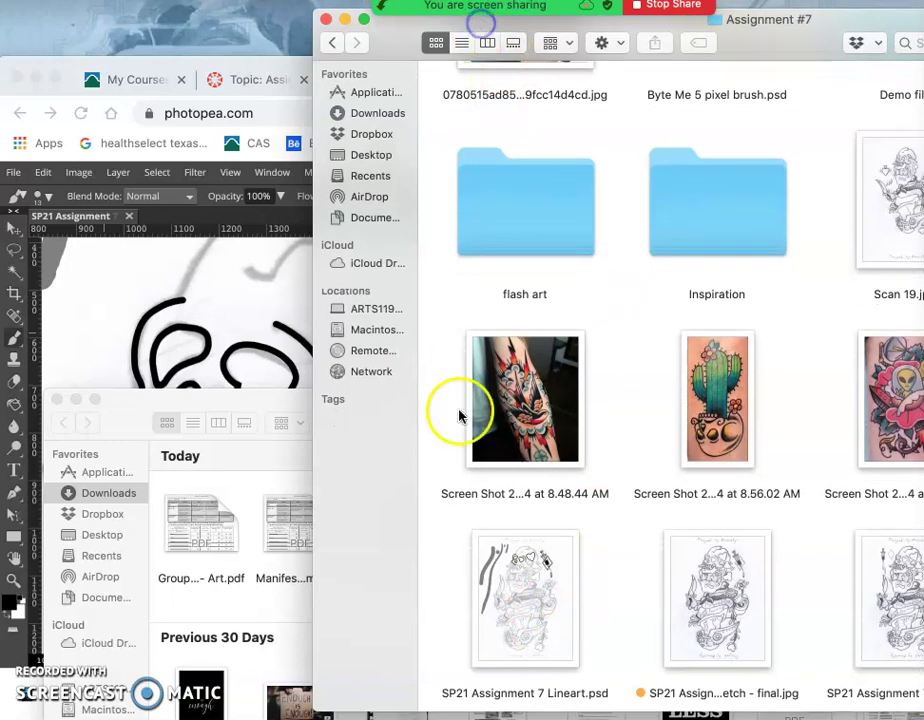
pyautogui.rightClick(528, 690)
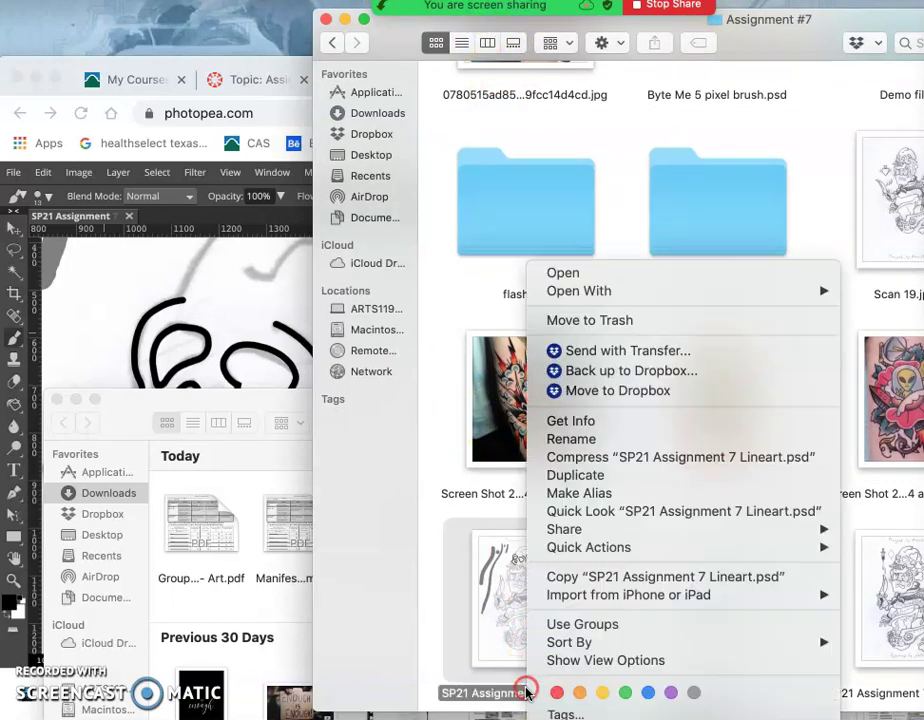
pyautogui.click(625, 693)
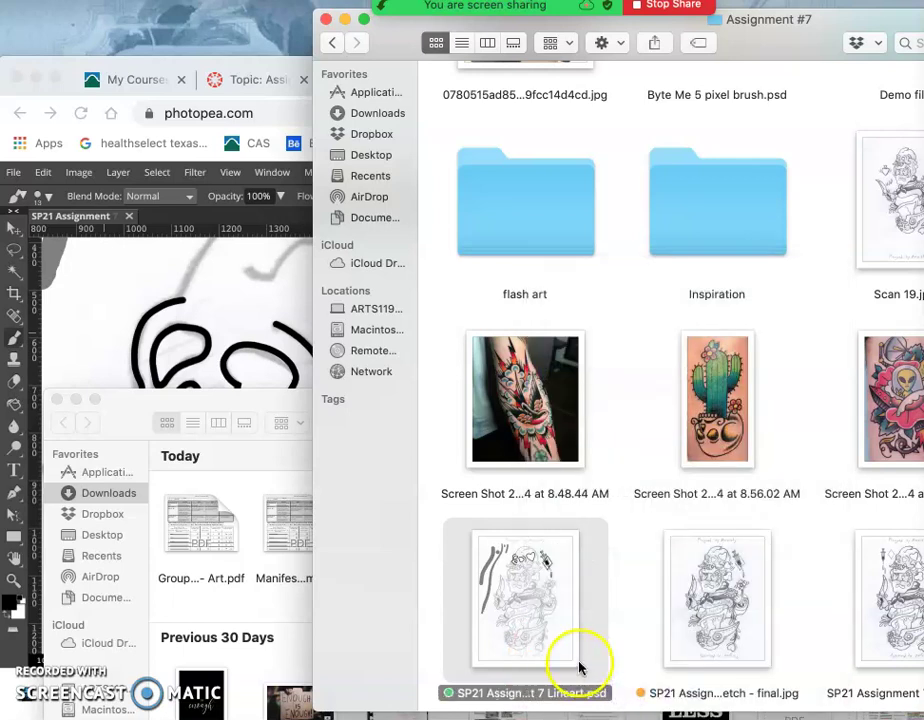
# - Switch to Photopea, close the current document and open SP21 Assignment 7 Lineart.psd from the Assignment #7 folder
pyautogui.click(161, 336)
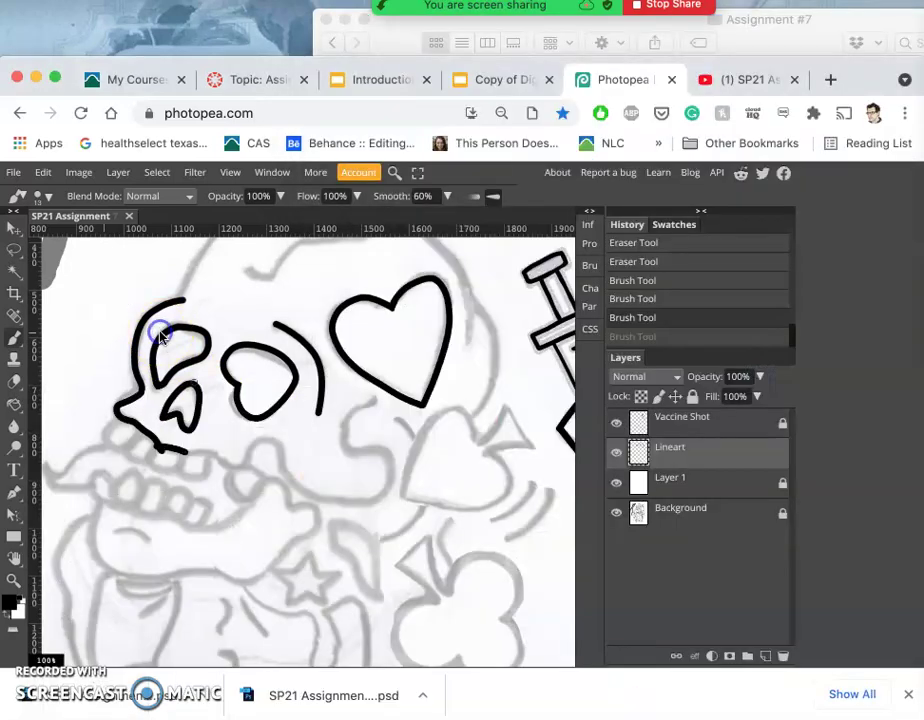
pyautogui.click(129, 217)
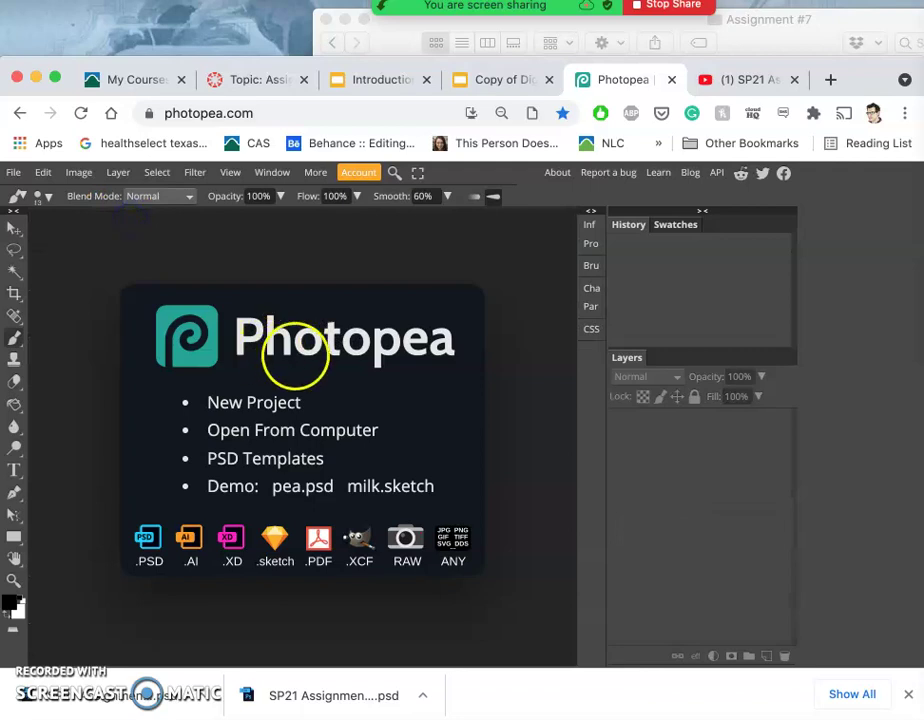
pyautogui.click(299, 438)
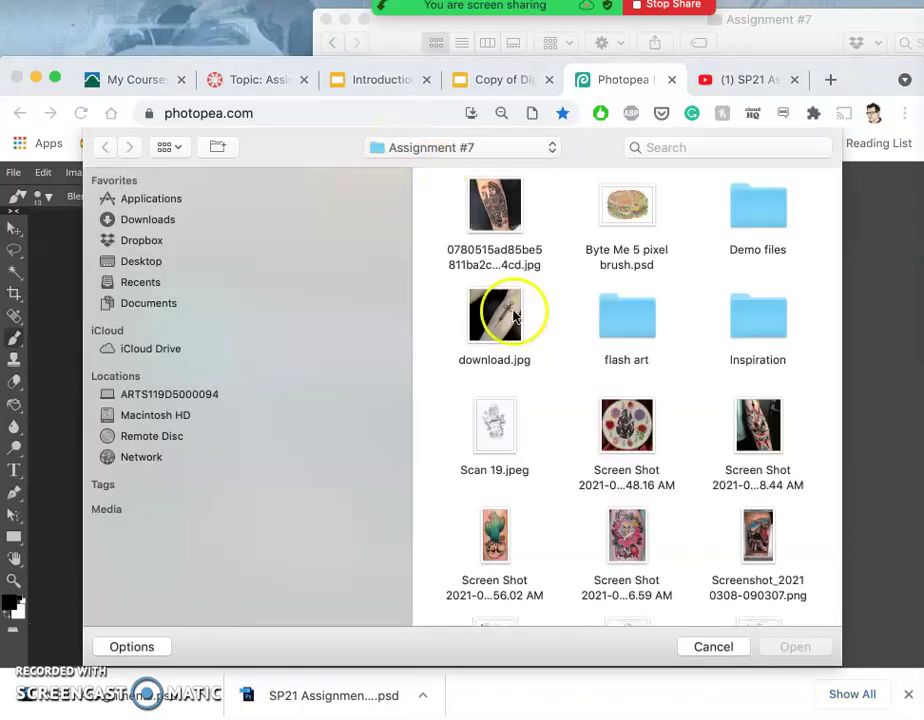
pyautogui.scroll(-5, 525, 420)
pyautogui.click(494, 550)
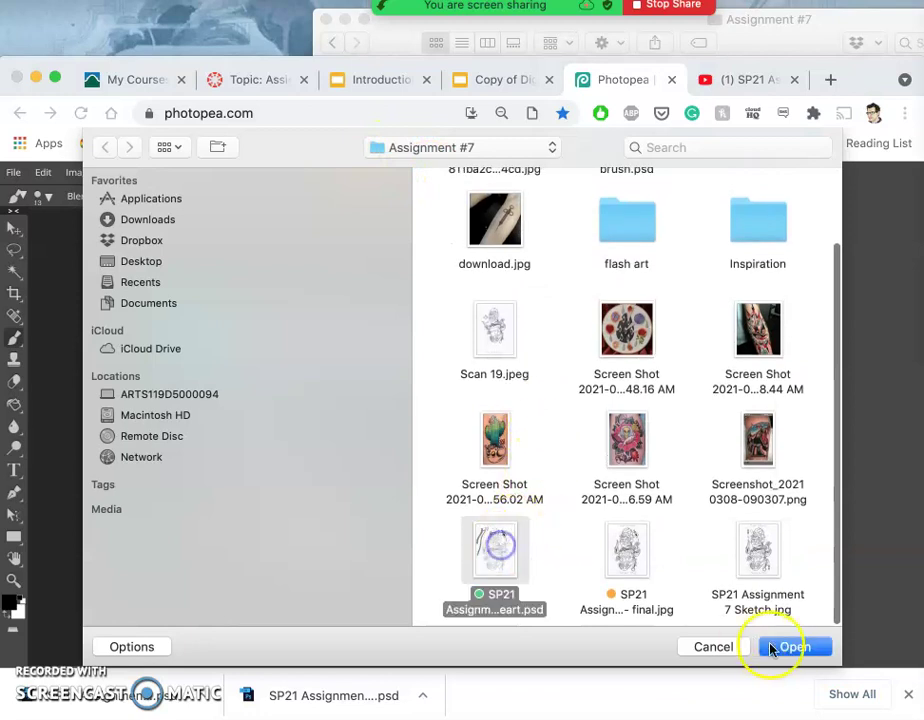
pyautogui.click(787, 646)
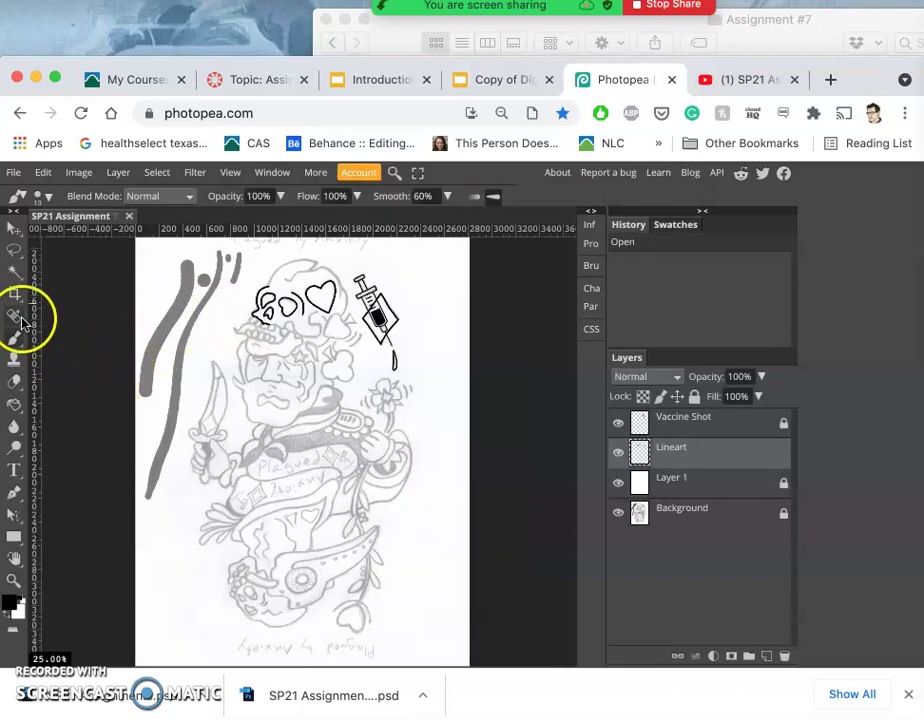
pyautogui.click(13, 174)
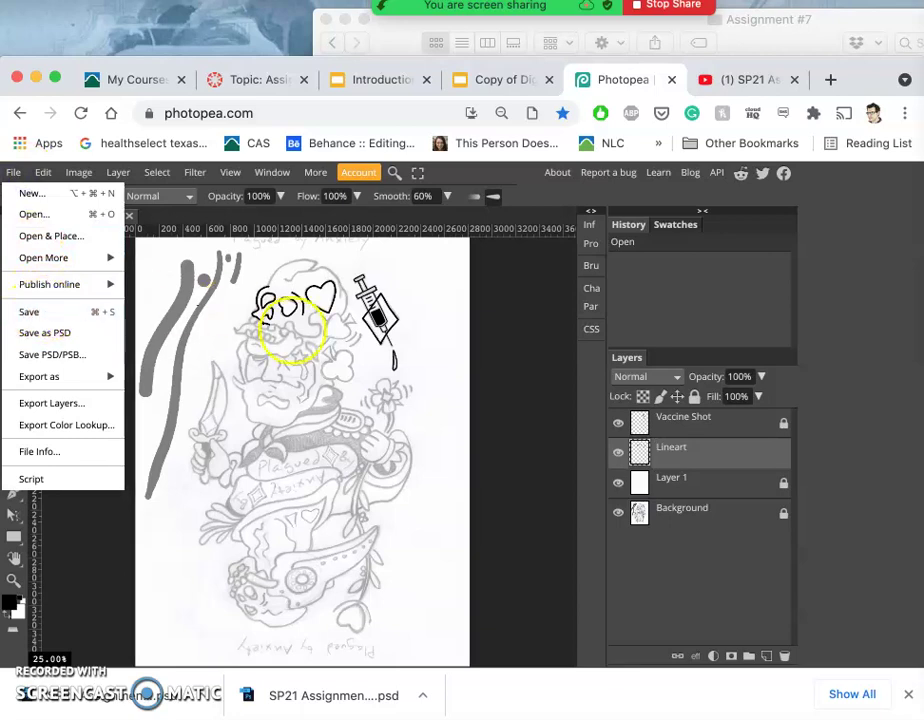
pyautogui.click(745, 30)
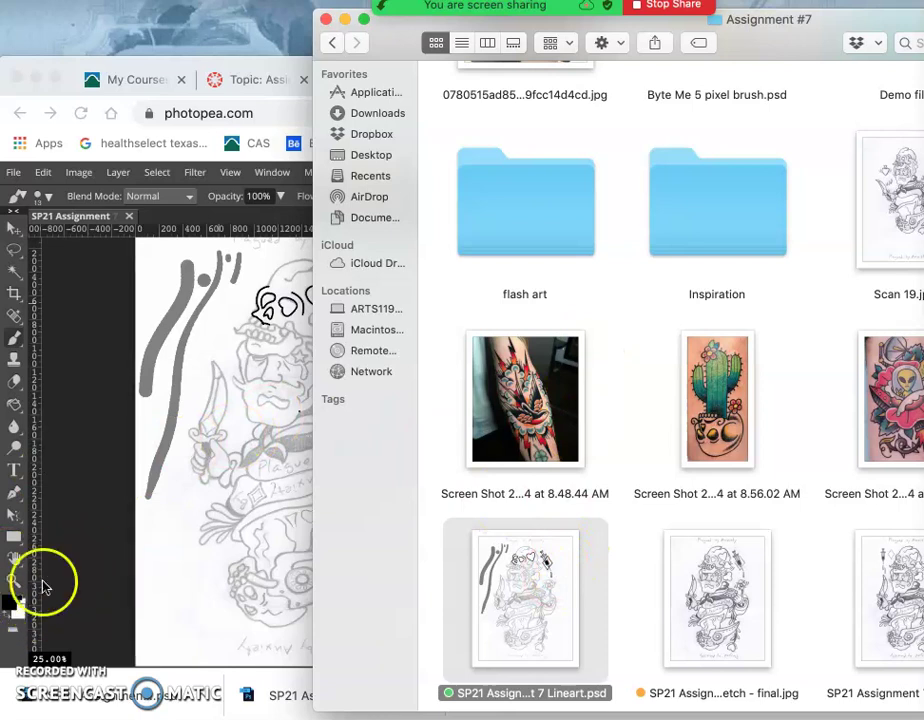
pyautogui.click(110, 485)
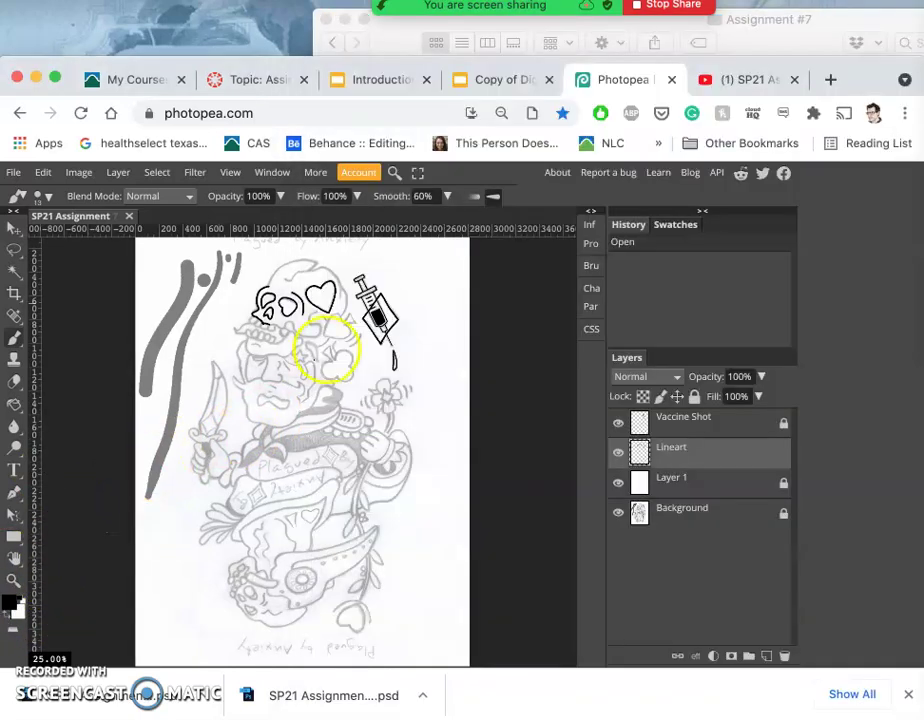
# - Ink the skull's upper gum line on the Lineart layer, extending it from below the nose over the upper teeth
pyautogui.scroll(5, 282, 320)
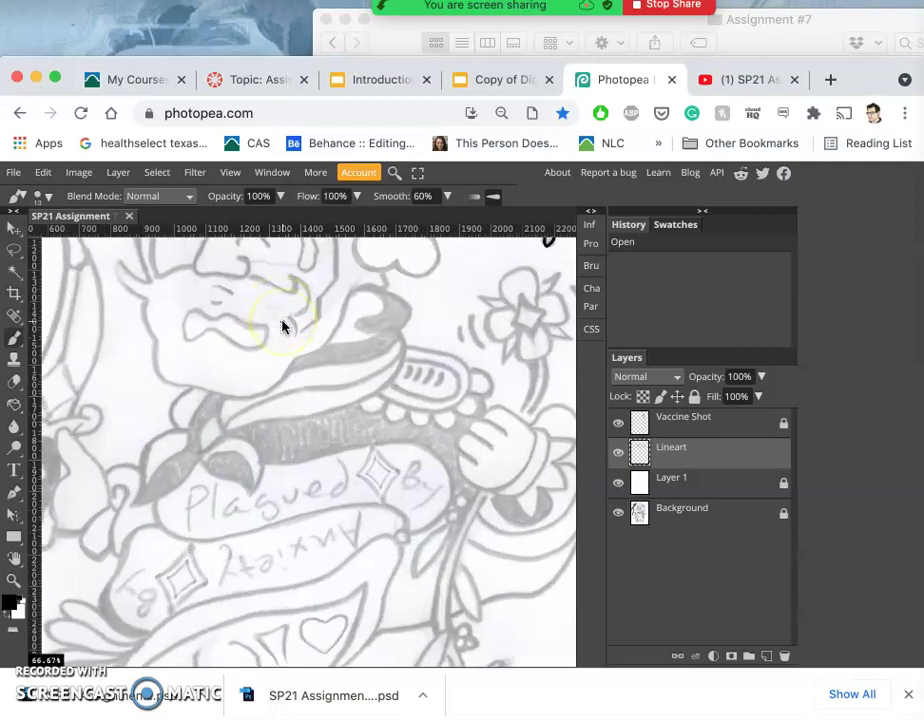
pyautogui.scroll(10, 300, 322)
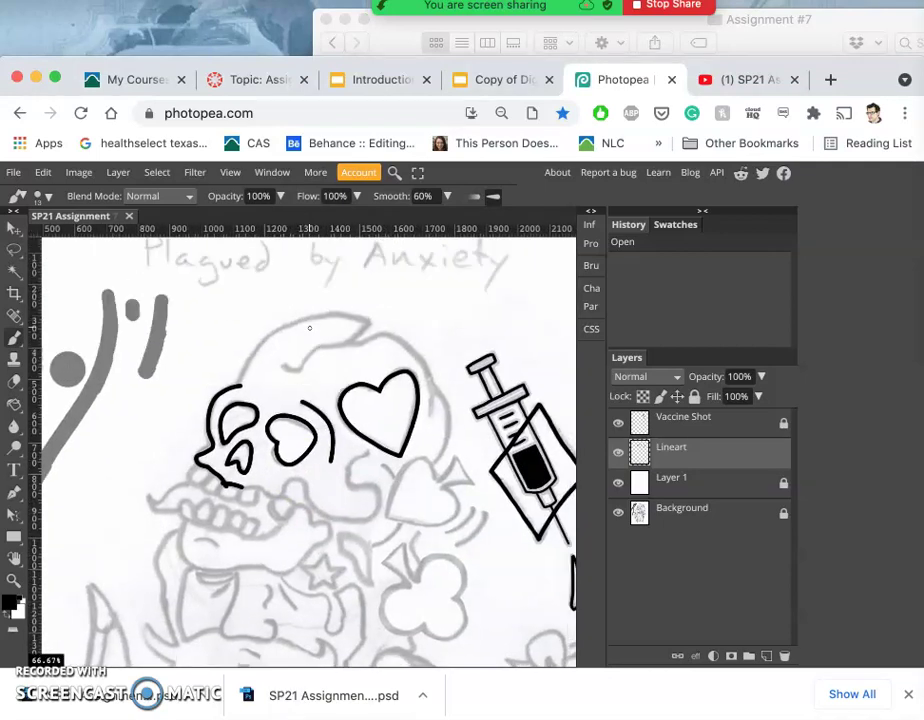
pyautogui.scroll(2, 309, 328)
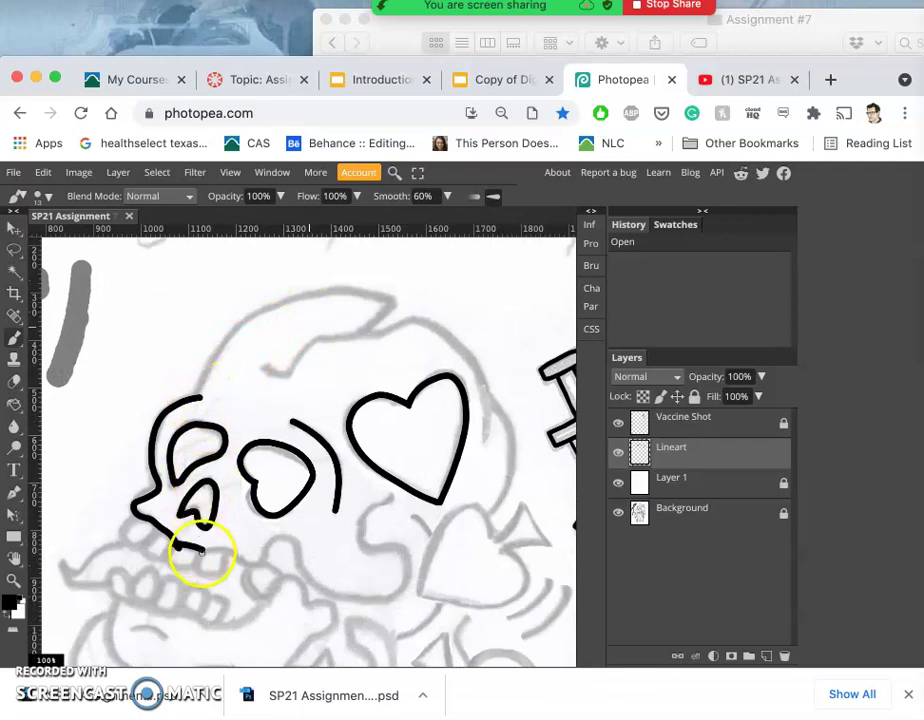
pyautogui.click(200, 555)
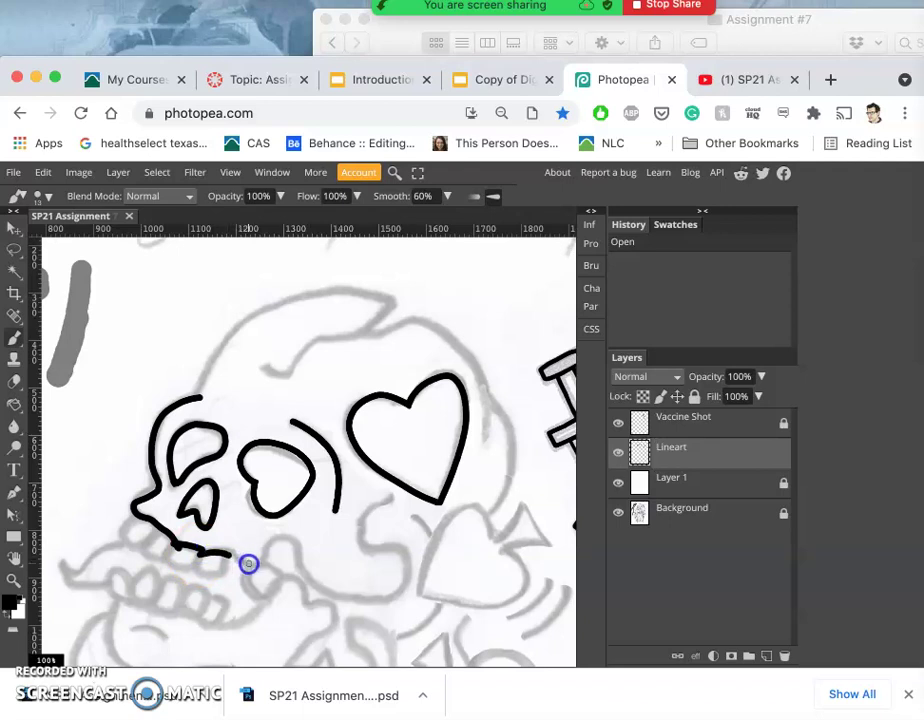
pyautogui.click(248, 563)
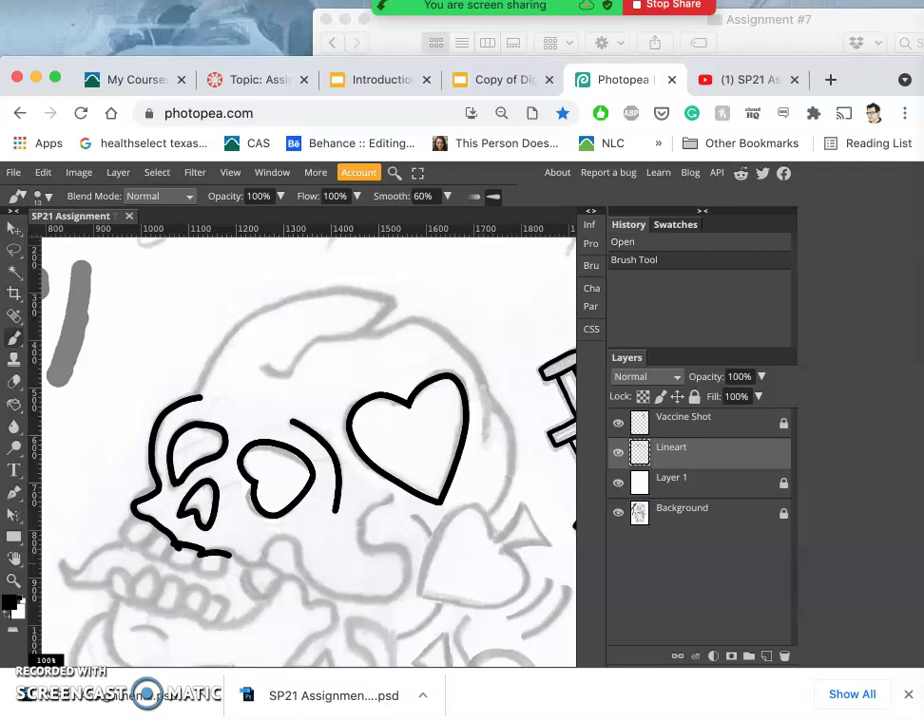
pyautogui.click(228, 556)
# - Continue the gum line over the rightmost upper tooth and around the raised bump to the lower edge of the cheek
pyautogui.scroll(5, 228, 560)
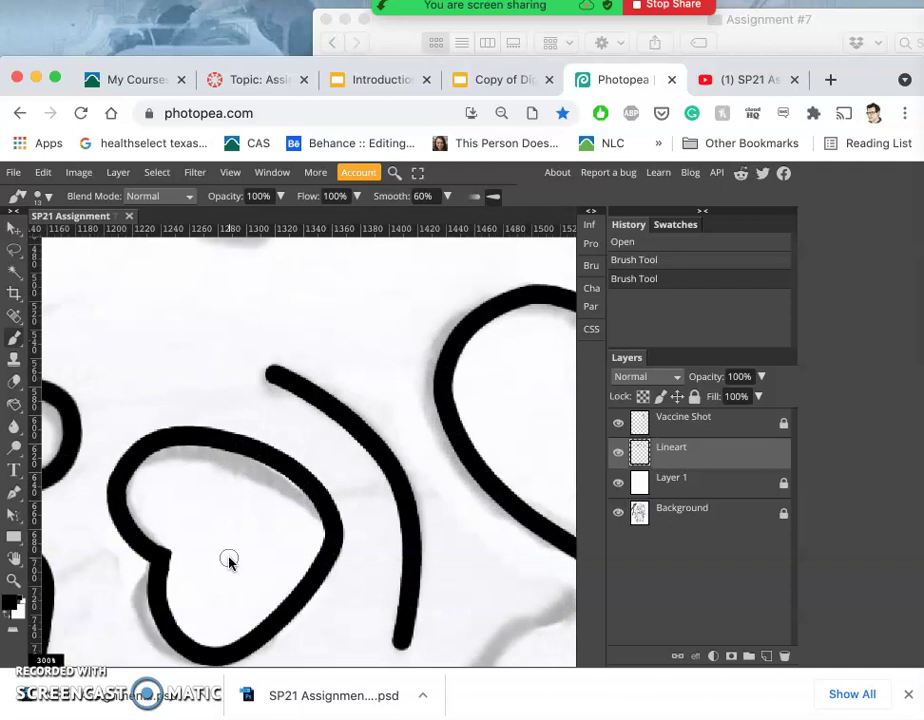
pyautogui.hscroll(-2, 229, 559)
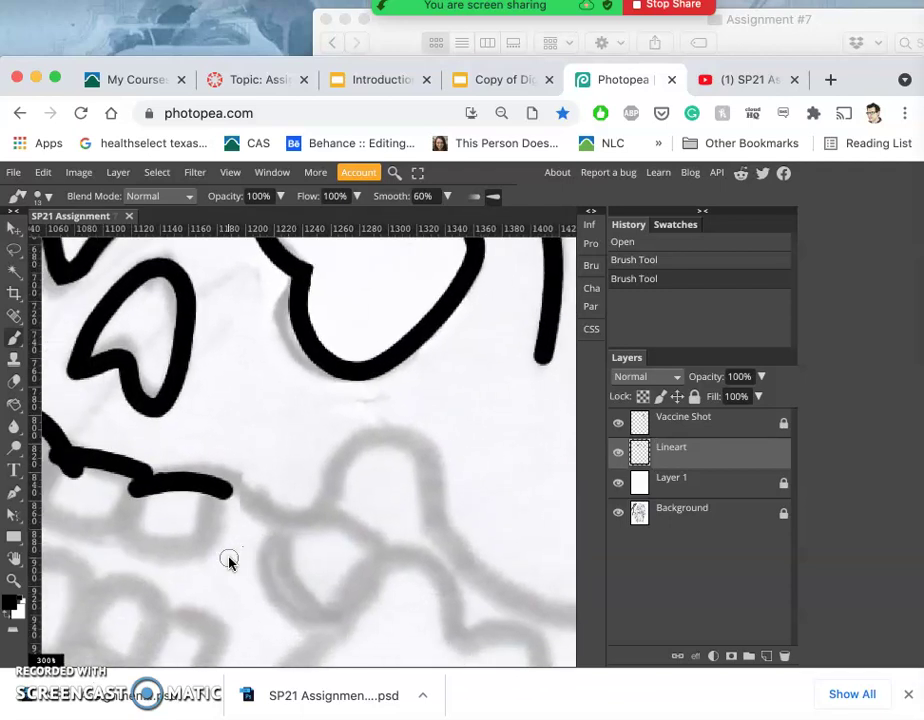
pyautogui.click(150, 478)
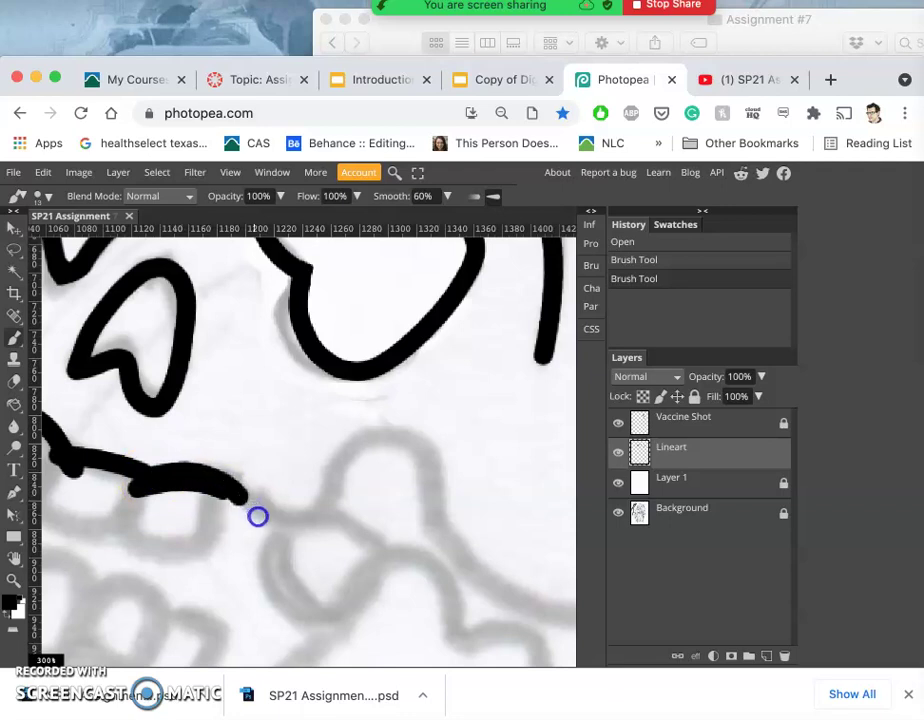
pyautogui.moveTo(258, 516)
pyautogui.mouseDown()
pyautogui.moveTo(316, 525)
pyautogui.moveTo(344, 455)
pyautogui.moveTo(371, 433)
pyautogui.moveTo(400, 431)
pyautogui.moveTo(430, 461)
pyautogui.moveTo(438, 540)
pyautogui.moveTo(487, 593)
pyautogui.moveTo(580, 632)
pyautogui.mouseUp()
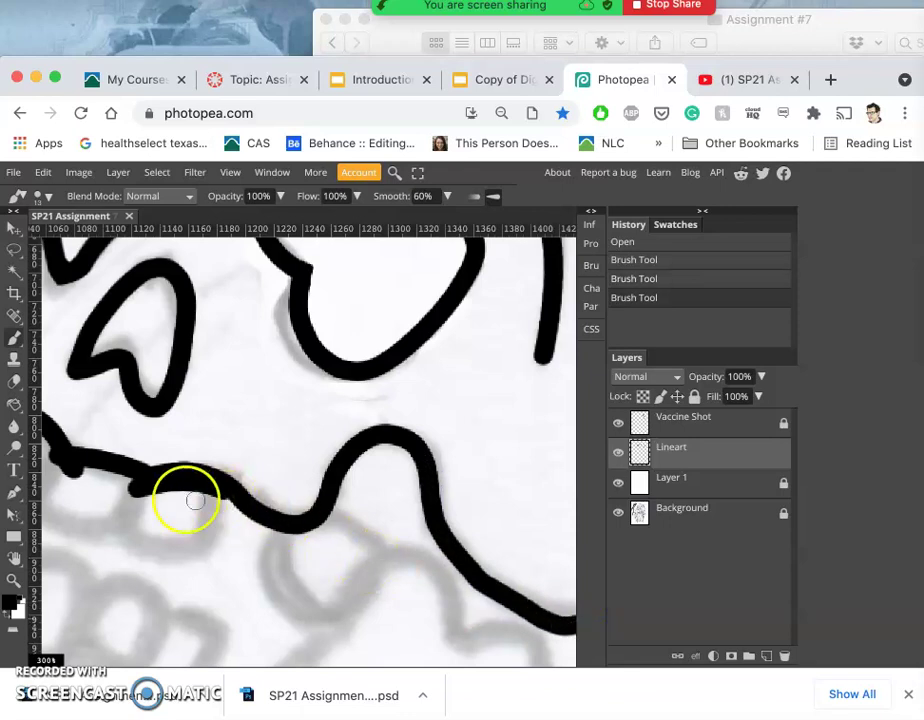
# - Outline the two rightmost upper teeth of the skull beneath the inked gum line
pyautogui.moveTo(138, 492); pyautogui.dragTo(138, 493)
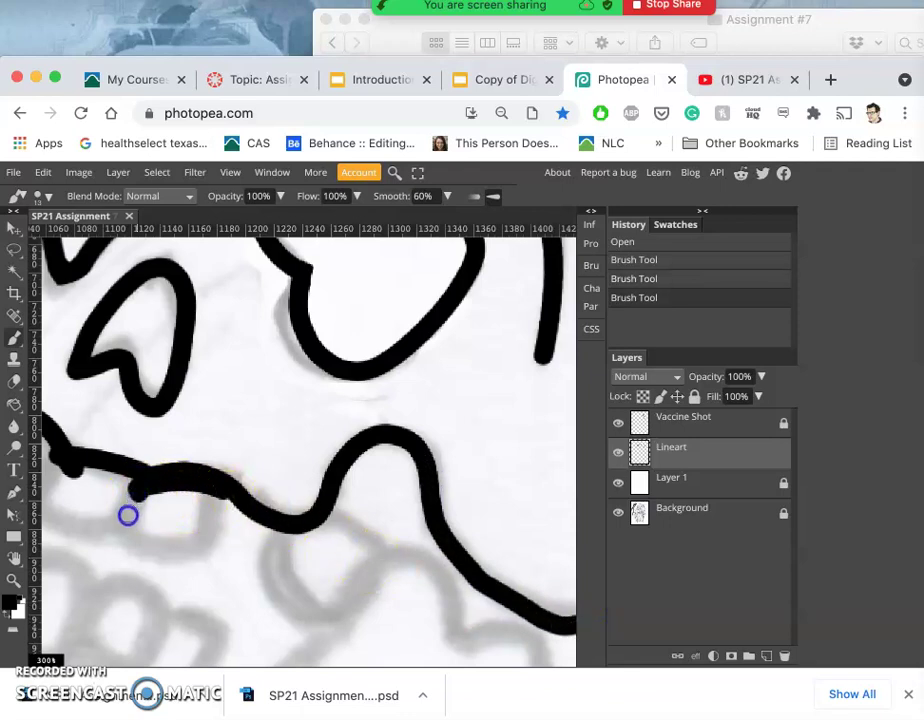
pyautogui.moveTo(127, 550)
pyautogui.mouseDown()
pyautogui.moveTo(146, 561)
pyautogui.moveTo(220, 541)
pyautogui.moveTo(224, 474)
pyautogui.mouseUp()
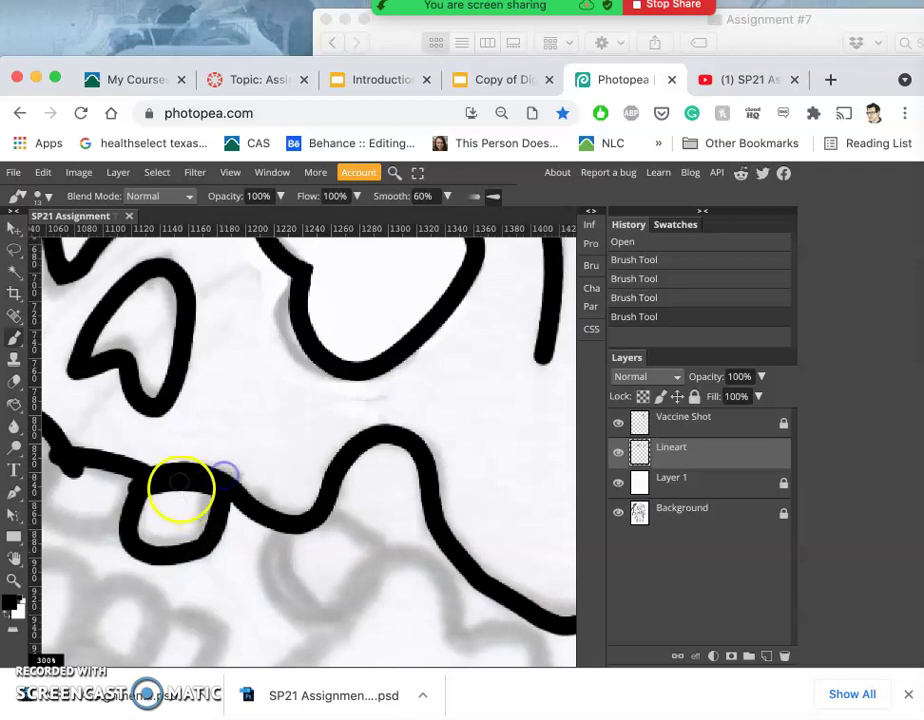
pyautogui.hscroll(-4, 177, 480)
pyautogui.scroll(-2, 177, 480)
pyautogui.hscroll(-1, 177, 480)
pyautogui.scroll(-1, 177, 480)
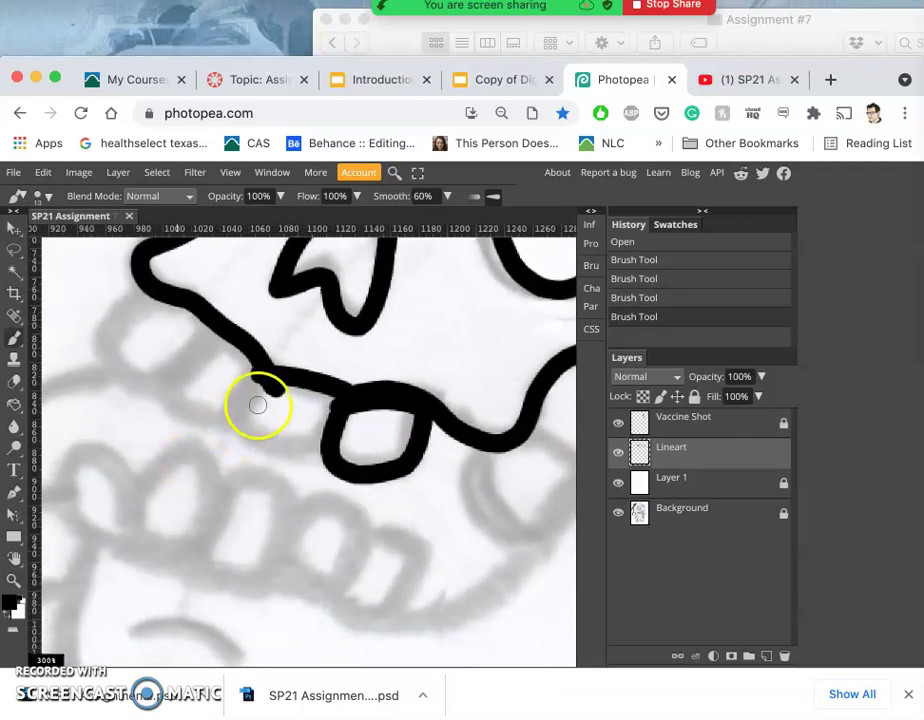
pyautogui.moveTo(262, 378)
pyautogui.mouseDown()
pyautogui.moveTo(234, 423)
pyautogui.moveTo(260, 450)
pyautogui.moveTo(314, 455)
pyautogui.mouseUp()
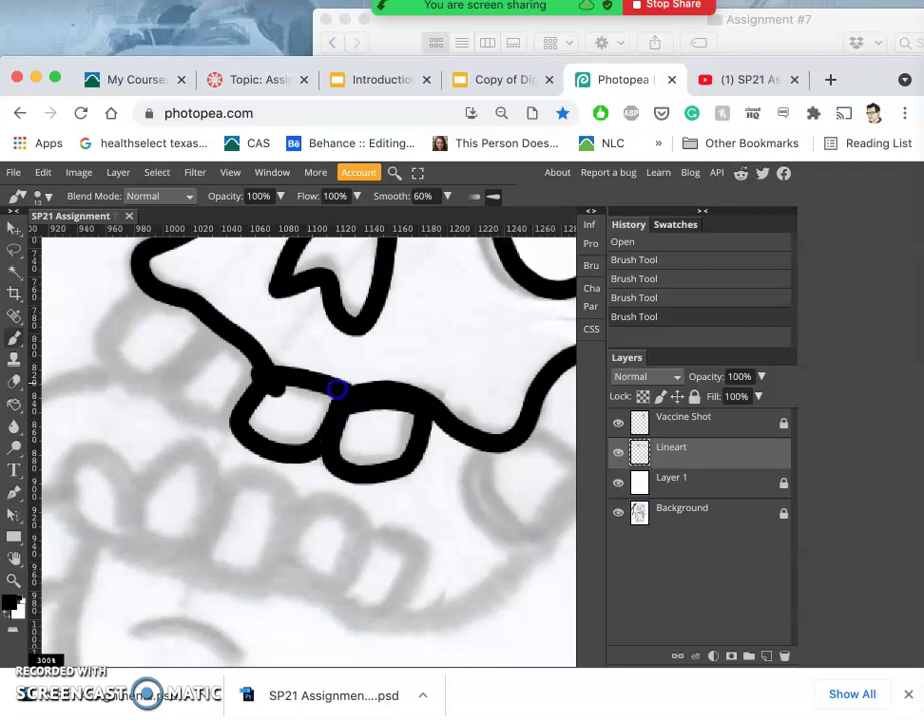
pyautogui.moveTo(330, 388); pyautogui.dragTo(333, 391)
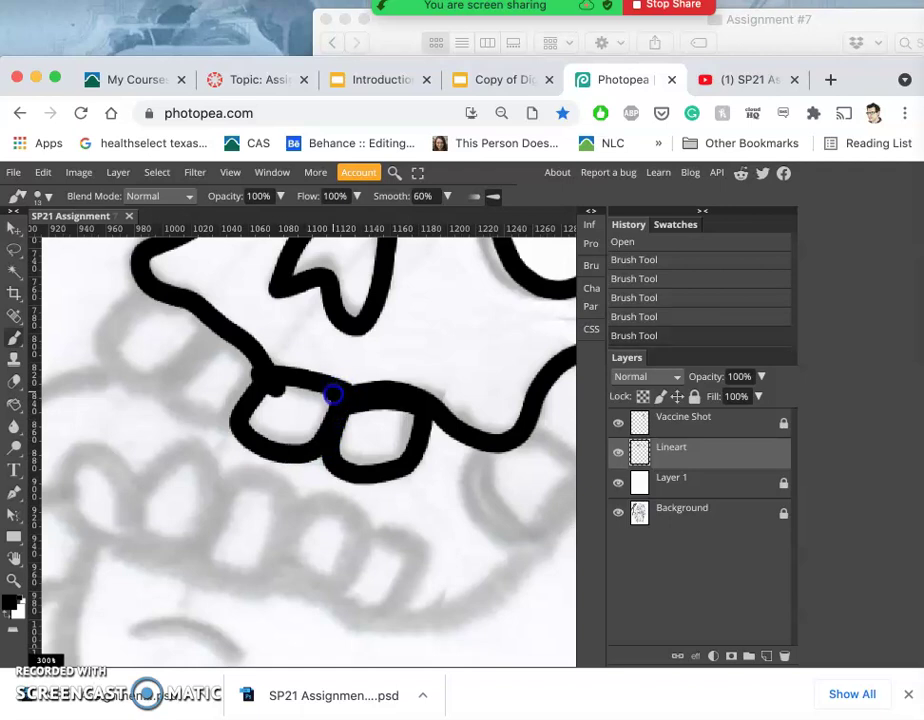
pyautogui.click(333, 390)
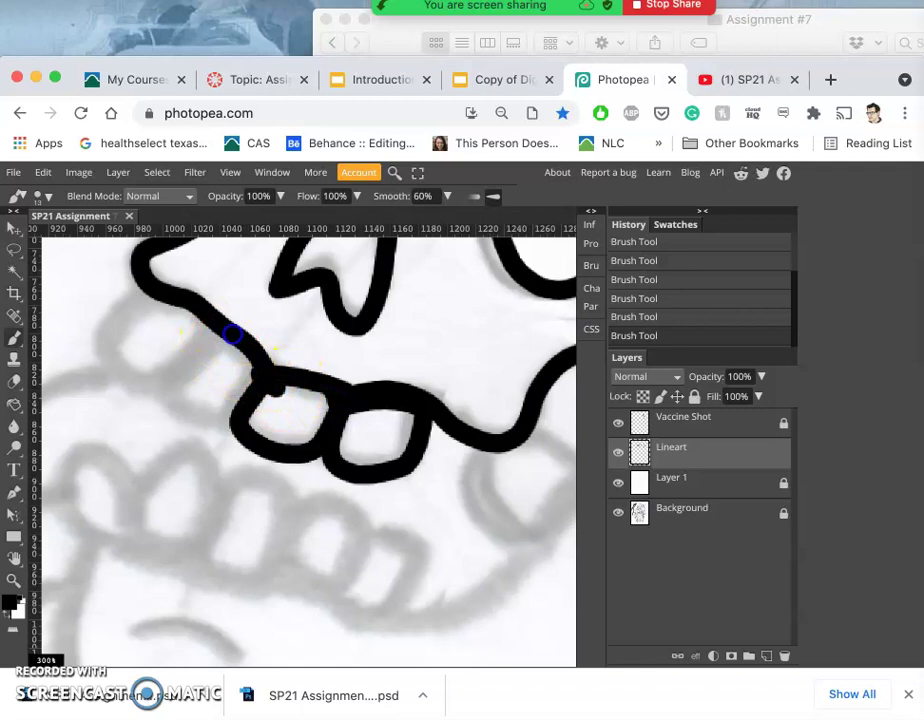
# - Outline the two remaining upper teeth toward the front of the skull's mouth
pyautogui.moveTo(185, 357)
pyautogui.mouseDown()
pyautogui.moveTo(166, 376)
pyautogui.moveTo(171, 408)
pyautogui.moveTo(216, 418)
pyautogui.mouseUp()
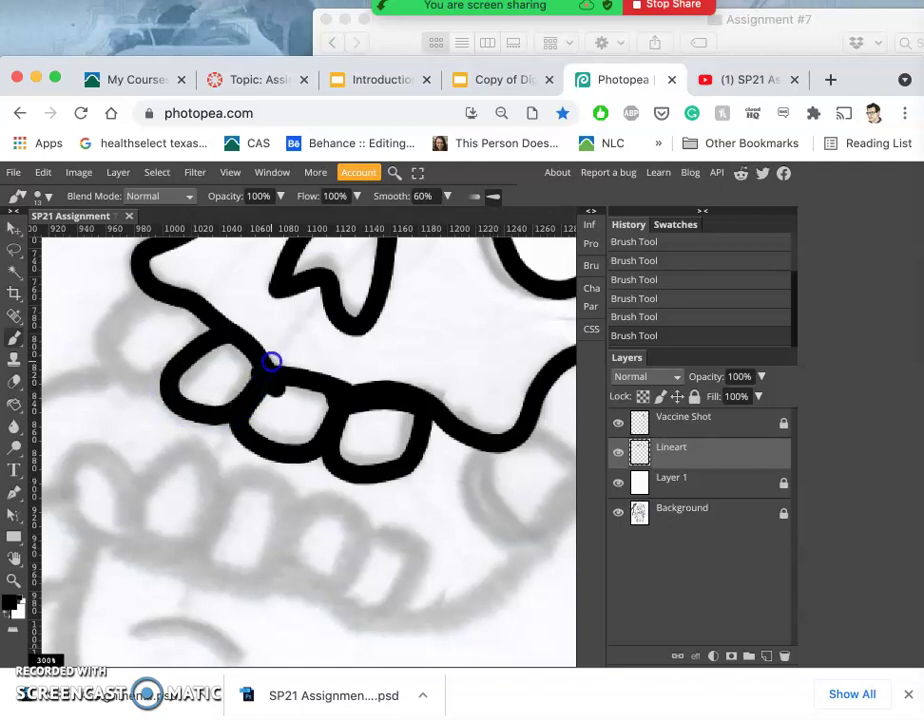
pyautogui.moveTo(271, 361); pyautogui.dragTo(165, 373)
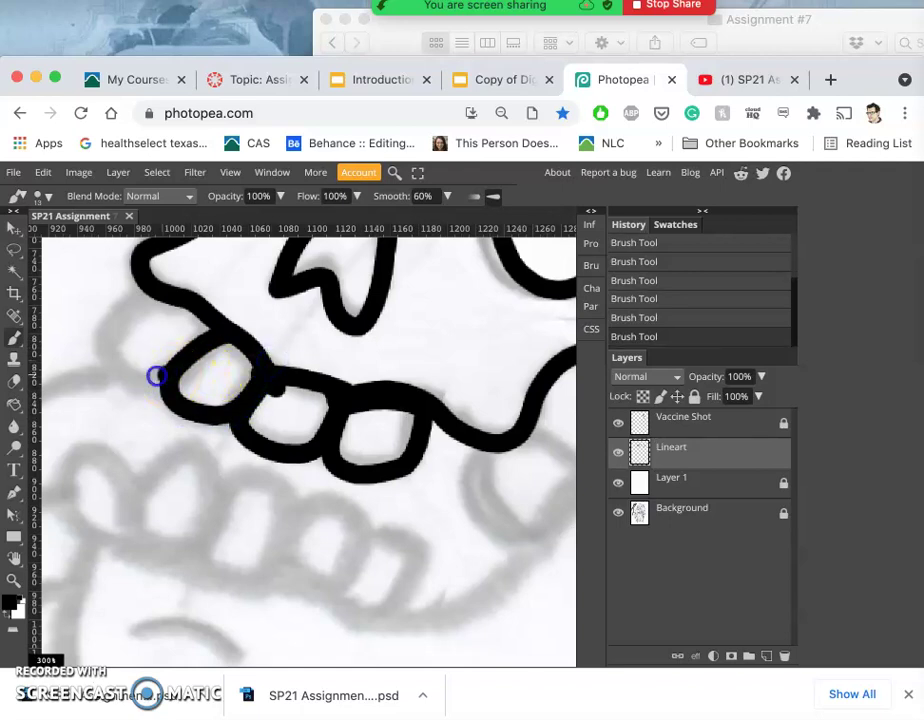
pyautogui.moveTo(113, 364)
pyautogui.mouseDown()
pyautogui.moveTo(104, 349)
pyautogui.moveTo(138, 301)
pyautogui.mouseUp()
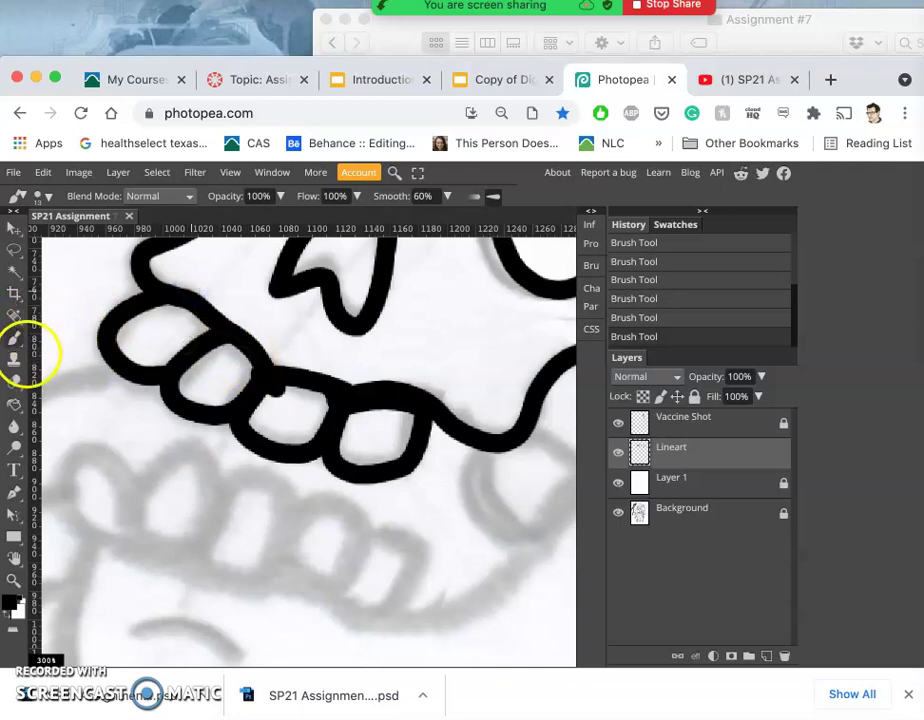
# - Erase the stray ink nub inside the third upper tooth from the front and clean the inner edges of the neighbouring tooth
pyautogui.click(16, 381)
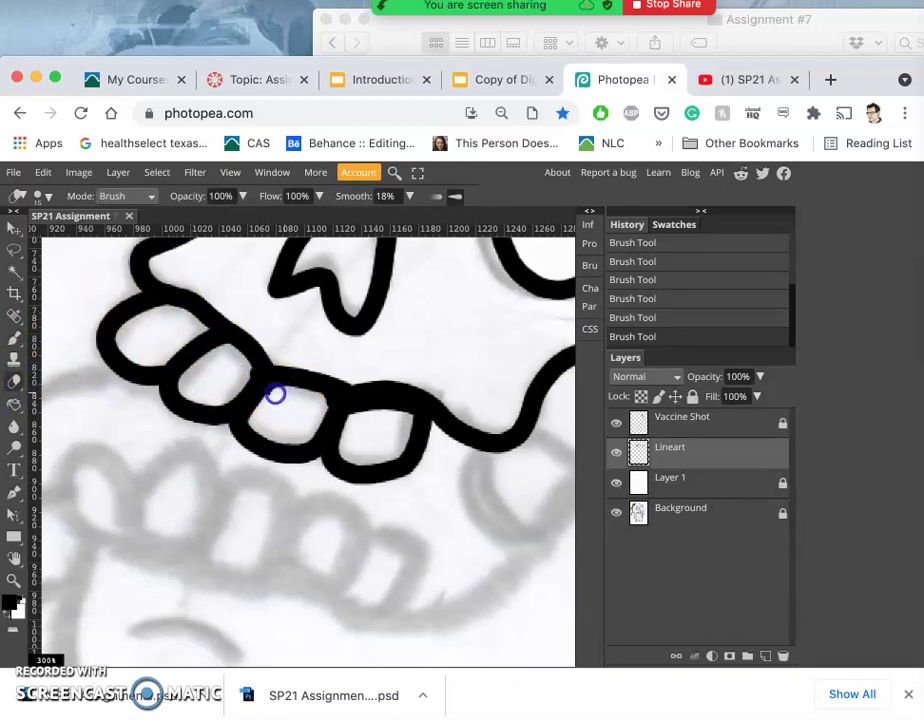
pyautogui.click(272, 397)
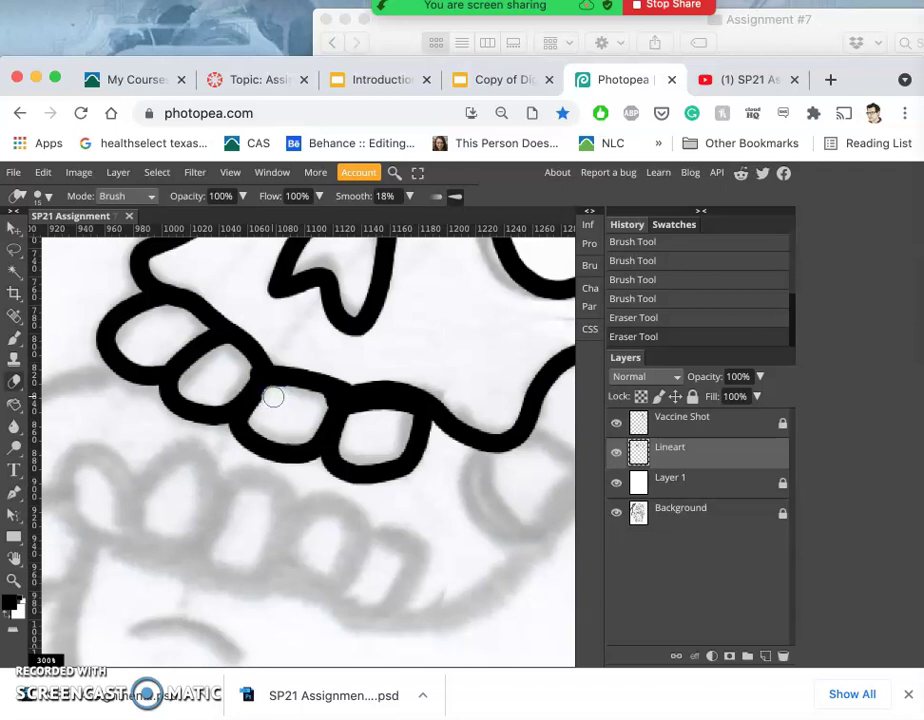
pyautogui.press('super+z')
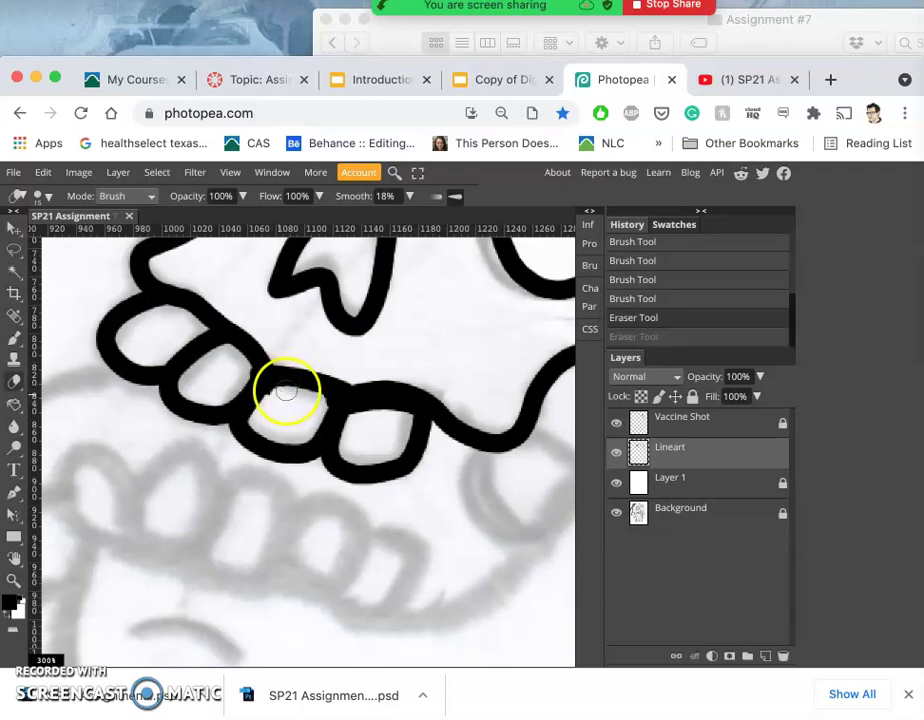
pyautogui.click(276, 399)
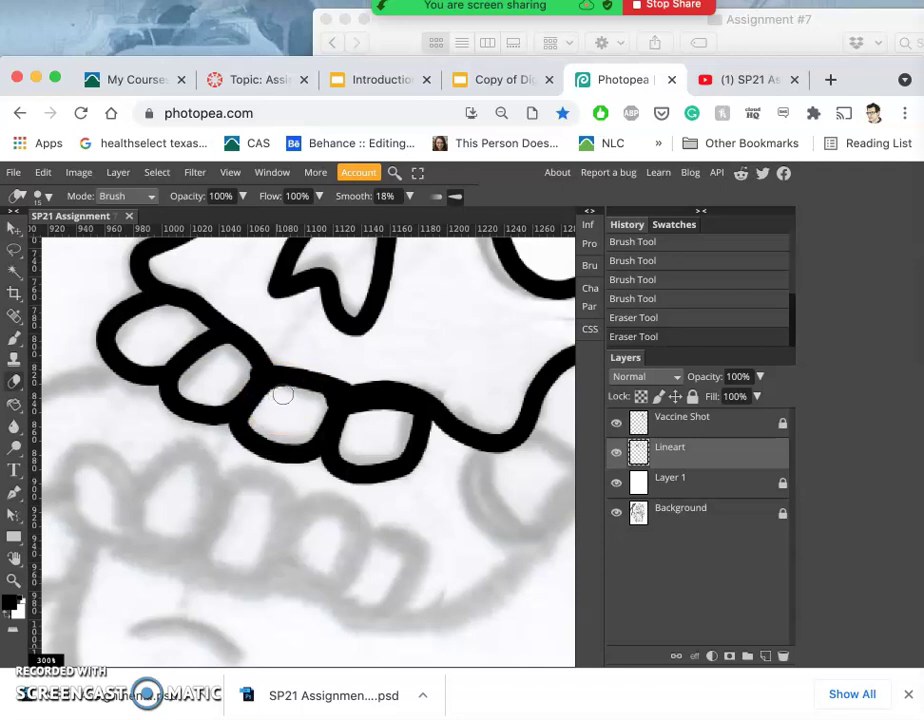
pyautogui.moveTo(295, 421)
pyautogui.mouseDown()
pyautogui.moveTo(309, 427)
pyautogui.moveTo(248, 392)
pyautogui.moveTo(238, 370)
pyautogui.mouseUp()
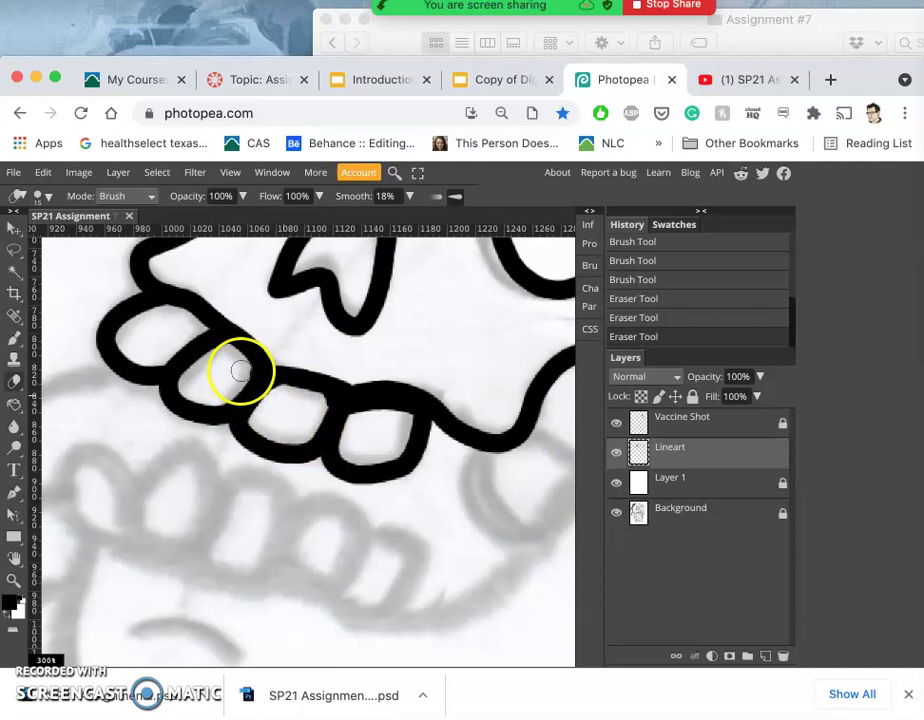
pyautogui.click(241, 371)
pyautogui.scroll(-1, 192, 441)
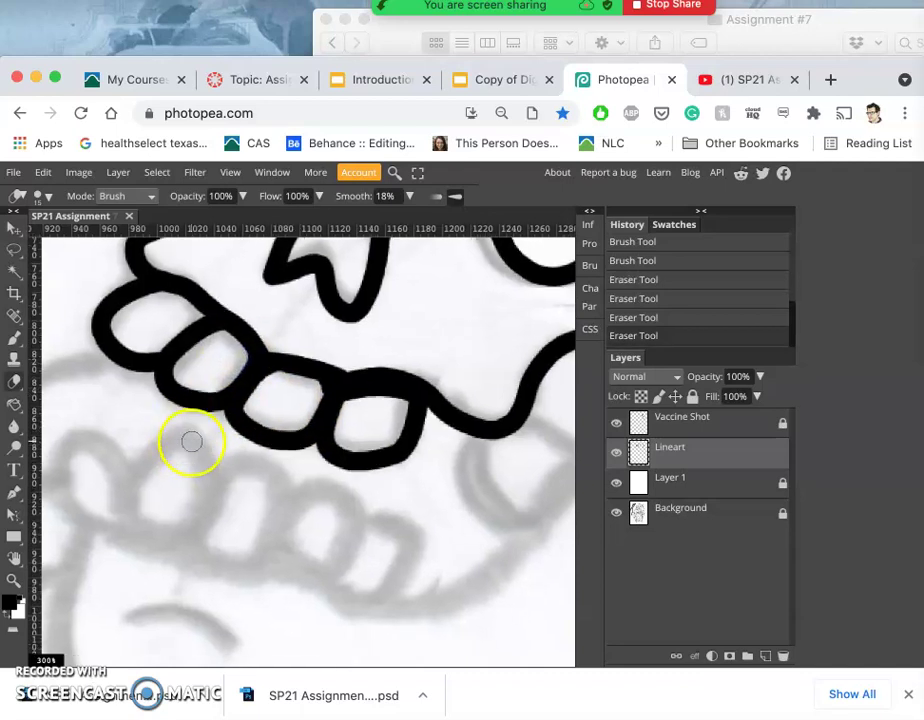
# - Touch up the outlines with the Brush where the two front upper teeth meet the gum line
pyautogui.moveTo(80, 74); pyautogui.dragTo(76, 49)
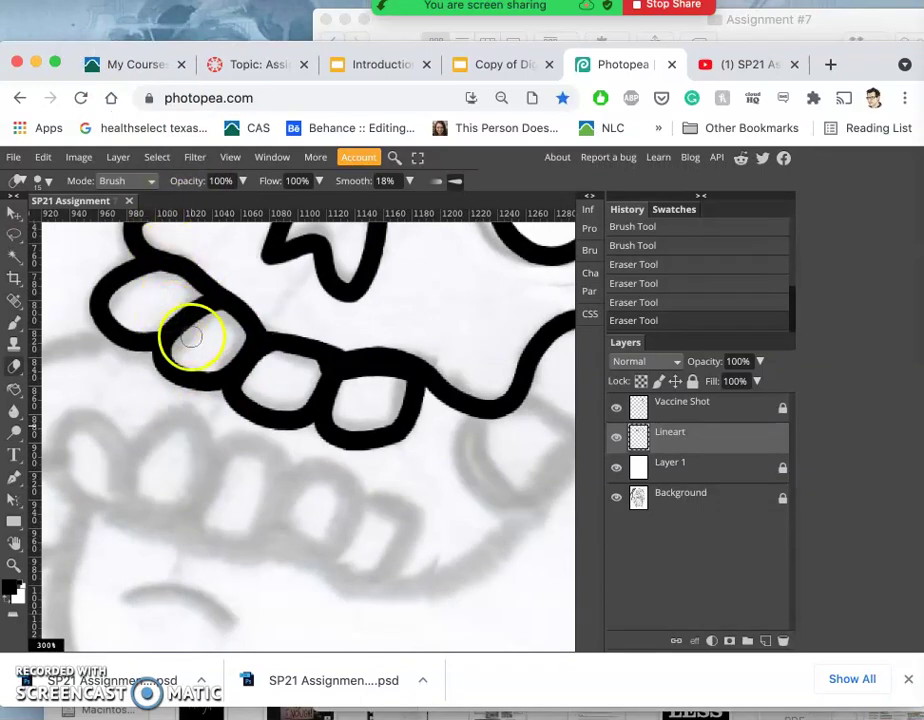
pyautogui.click(14, 322)
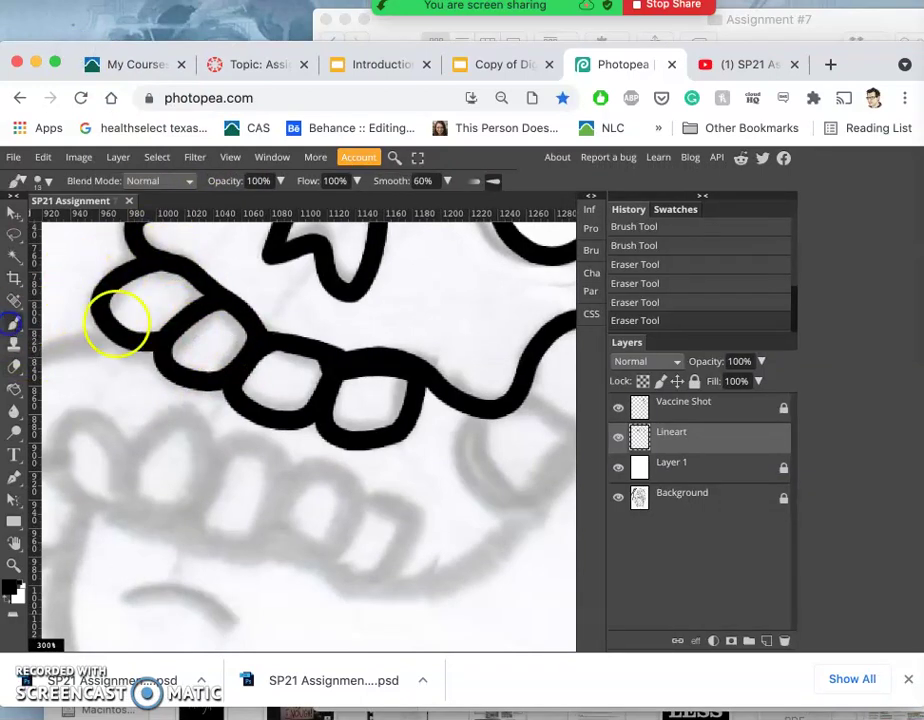
pyautogui.moveTo(117, 322)
pyautogui.mouseDown()
pyautogui.moveTo(214, 324)
pyautogui.moveTo(200, 295)
pyautogui.mouseUp()
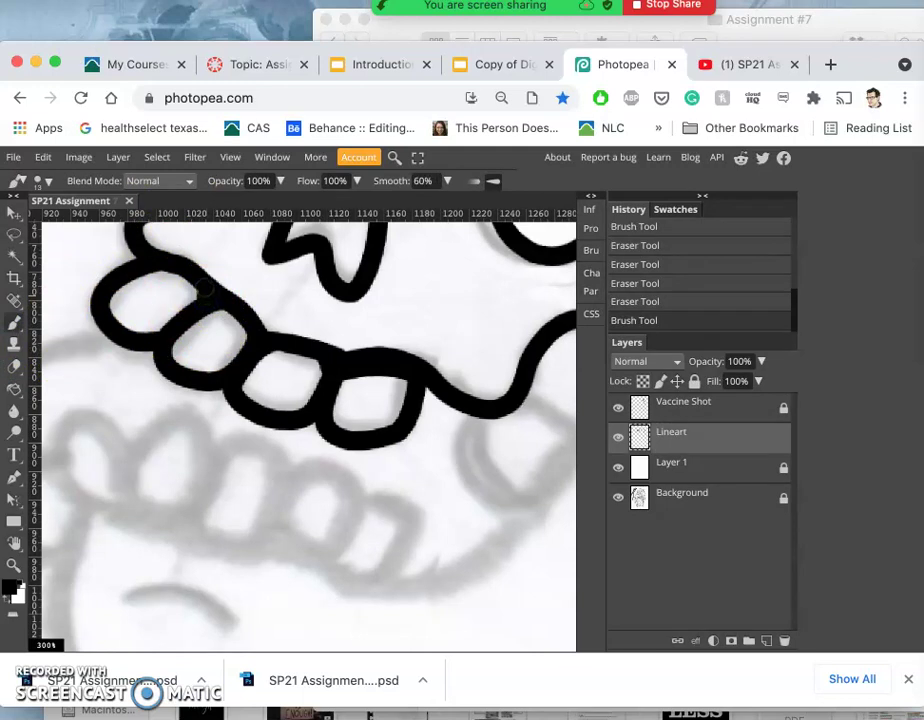
pyautogui.click(205, 287)
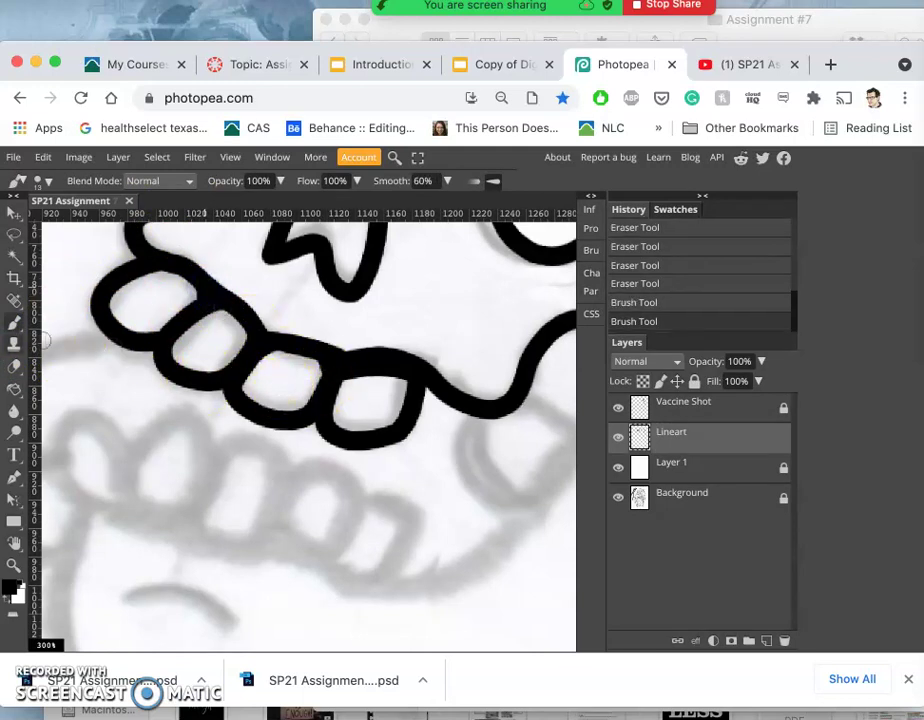
# - Erase the excess ink along the inner edges of the rightmost upper tooth to thin and smooth its outline
pyautogui.click(15, 367)
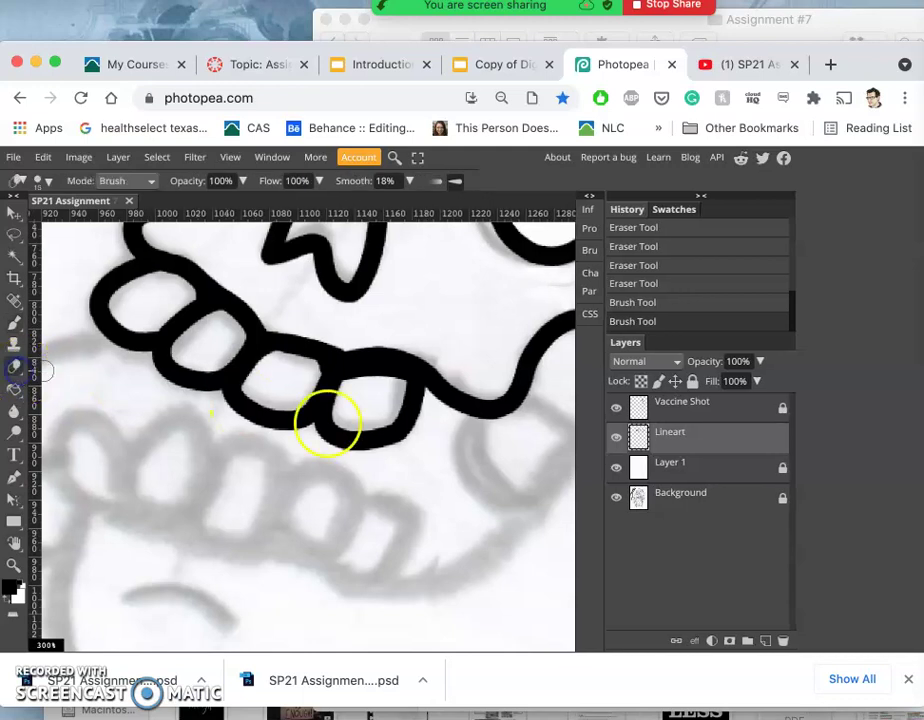
pyautogui.moveTo(385, 404); pyautogui.dragTo(352, 389)
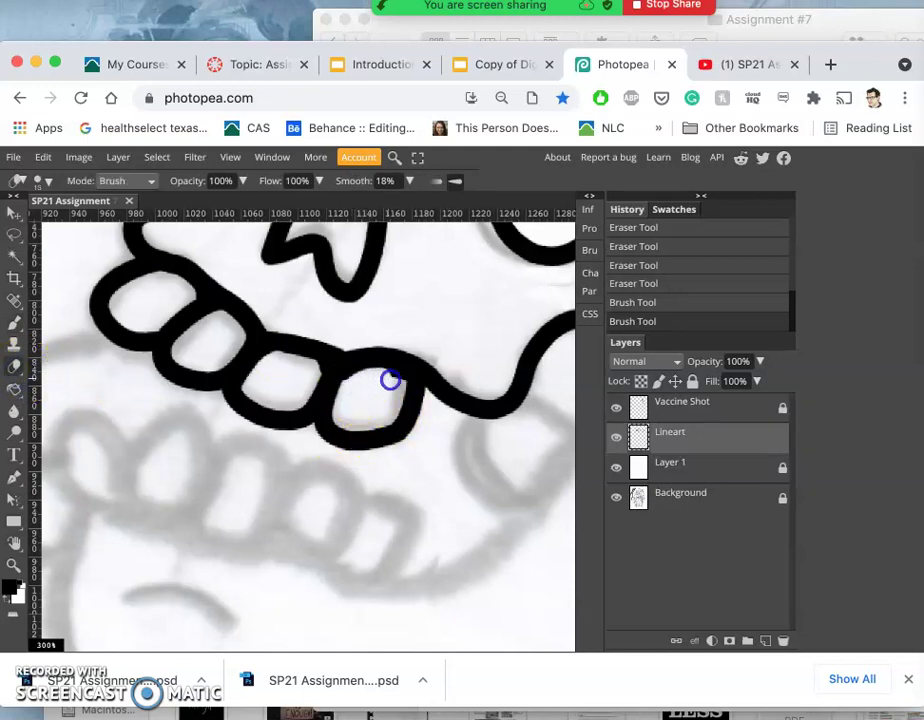
pyautogui.moveTo(395, 382); pyautogui.dragTo(396, 394)
pyautogui.click(397, 383)
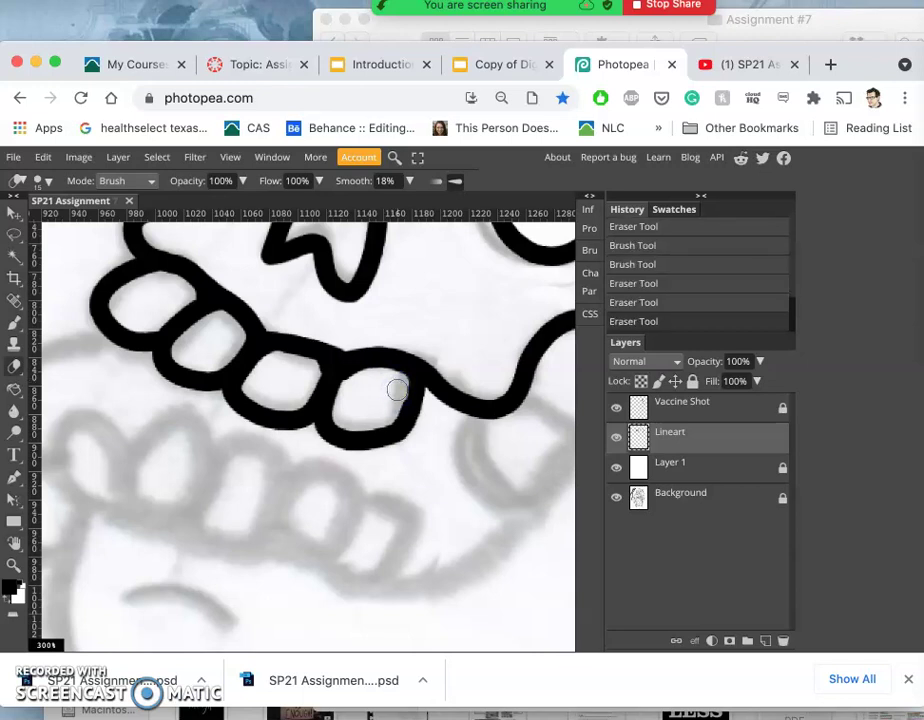
pyautogui.click(397, 389)
pyautogui.click(392, 401)
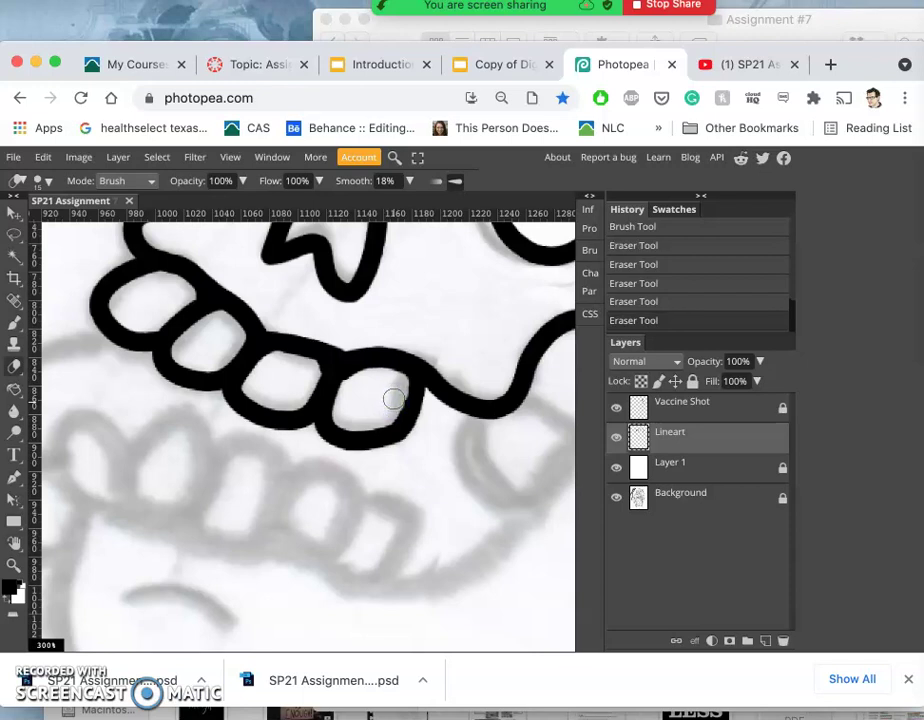
pyautogui.moveTo(394, 399); pyautogui.dragTo(390, 409)
pyautogui.click(391, 410)
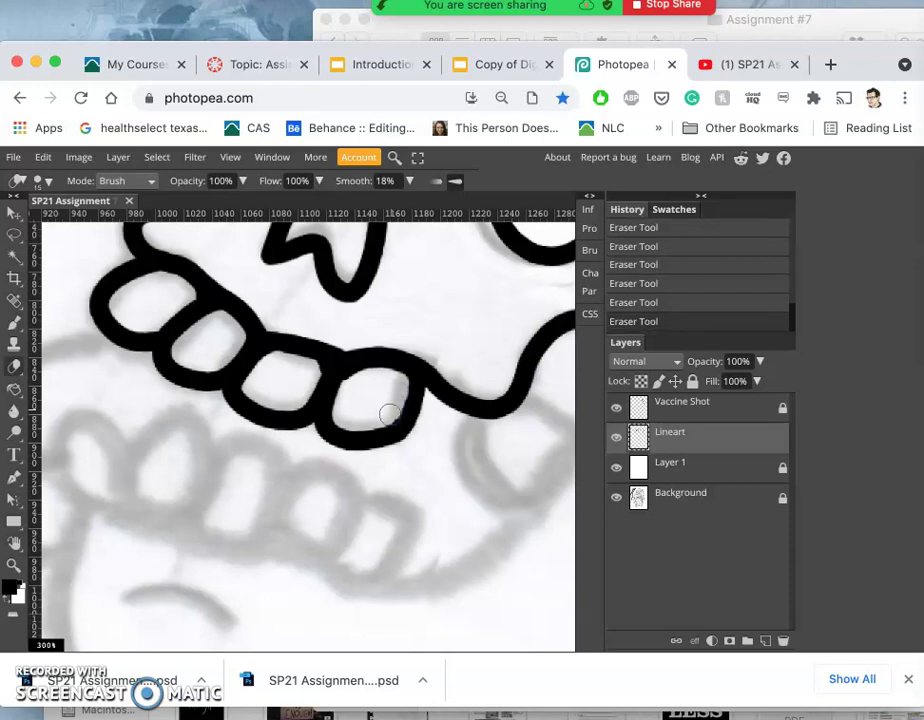
pyautogui.click(390, 414)
pyautogui.click(390, 411)
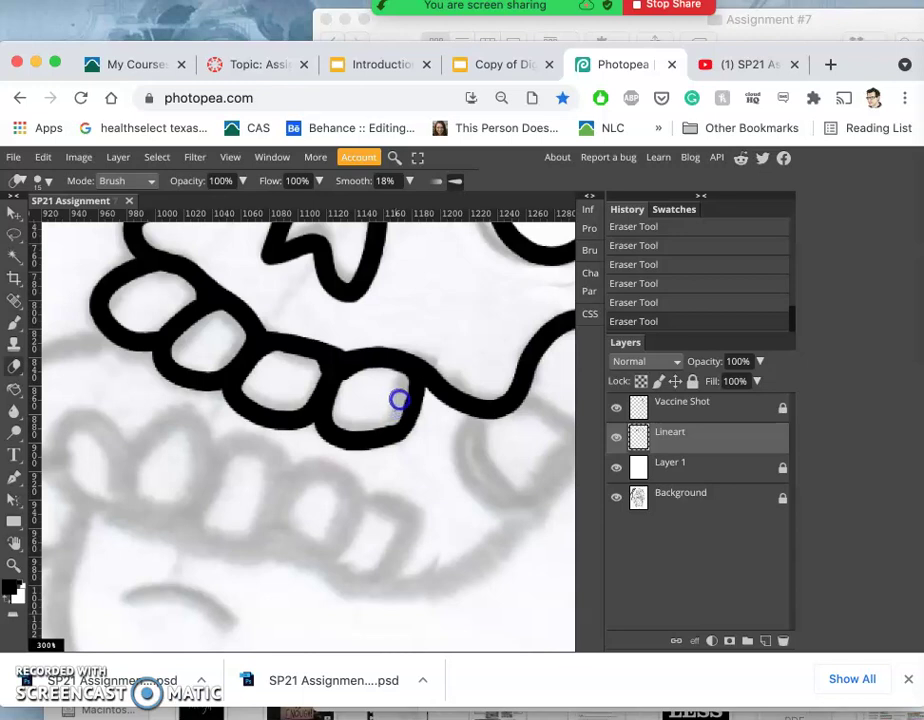
pyautogui.click(399, 400)
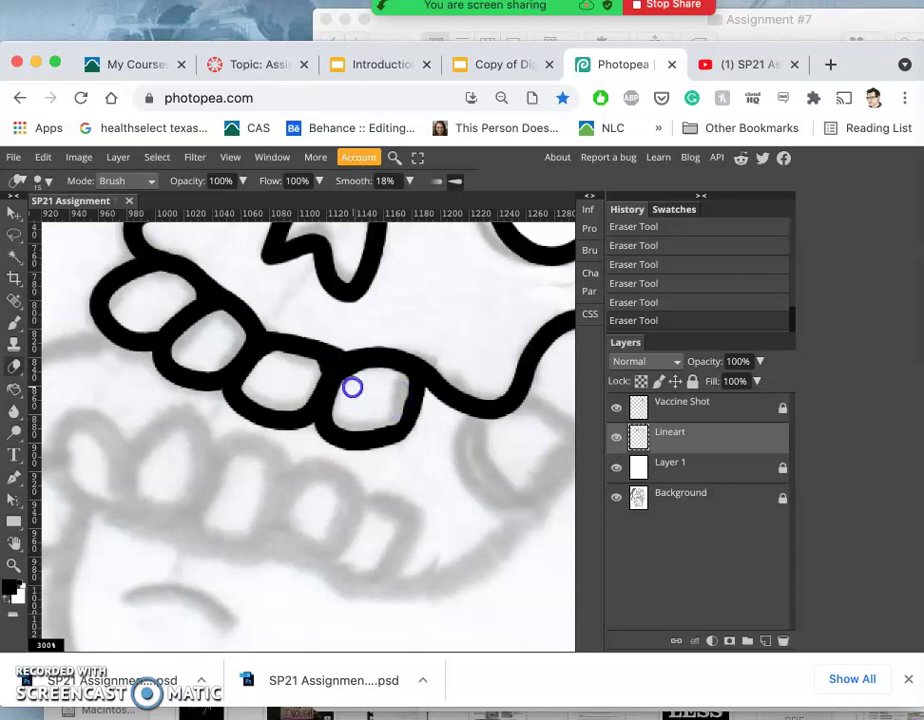
# - Erase the remaining rough ink along the inner outlines of the two rightmost upper teeth
pyautogui.click(364, 380)
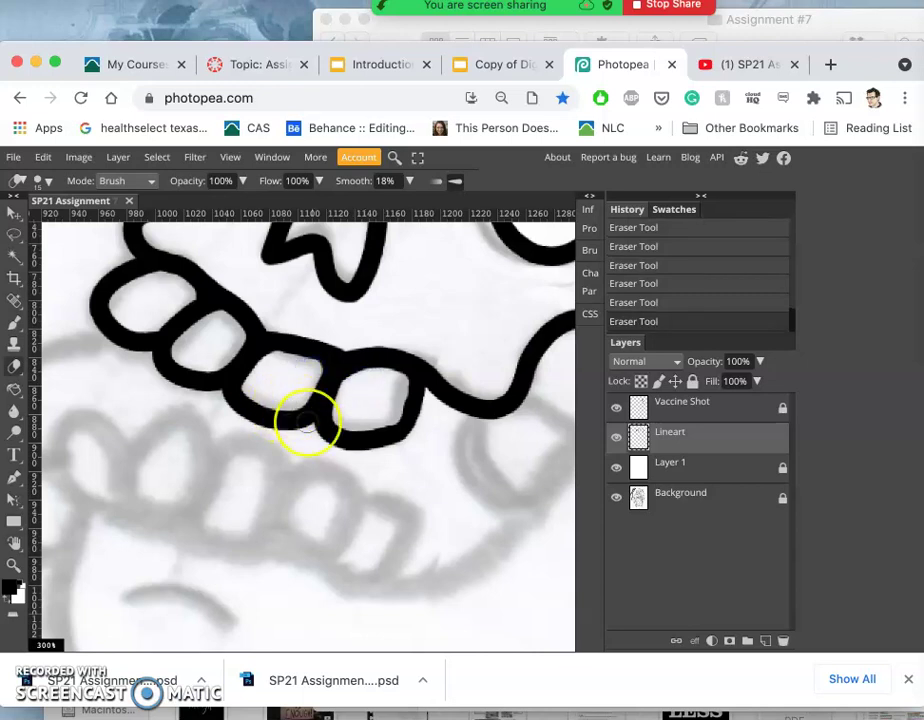
pyautogui.scroll(5, 305, 420)
pyautogui.scroll(10, 307, 422)
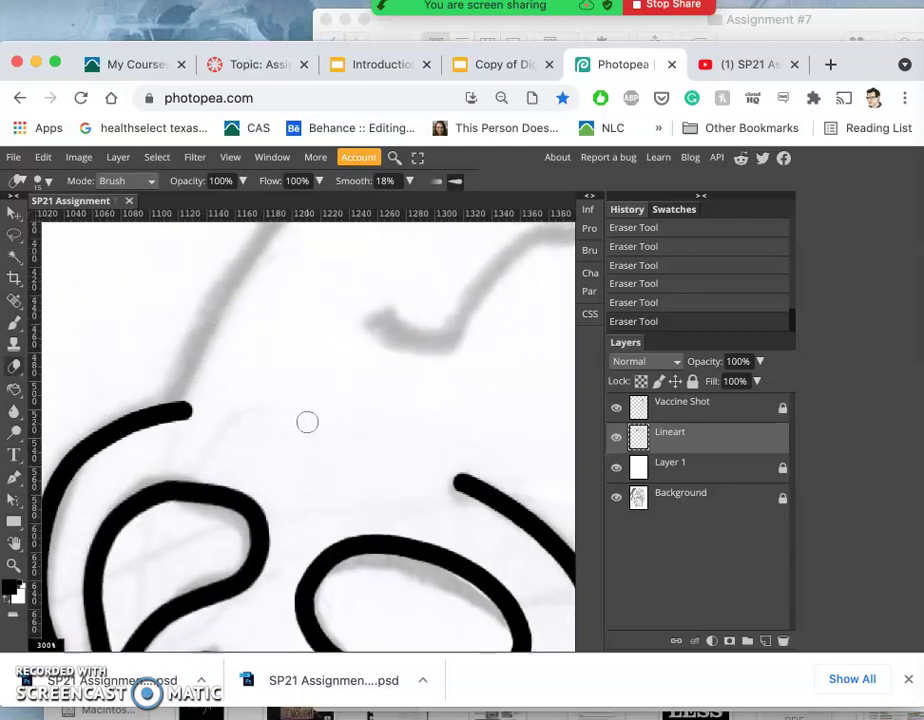
pyautogui.press('super+minus')
pyautogui.scroll(-2, 307, 428)
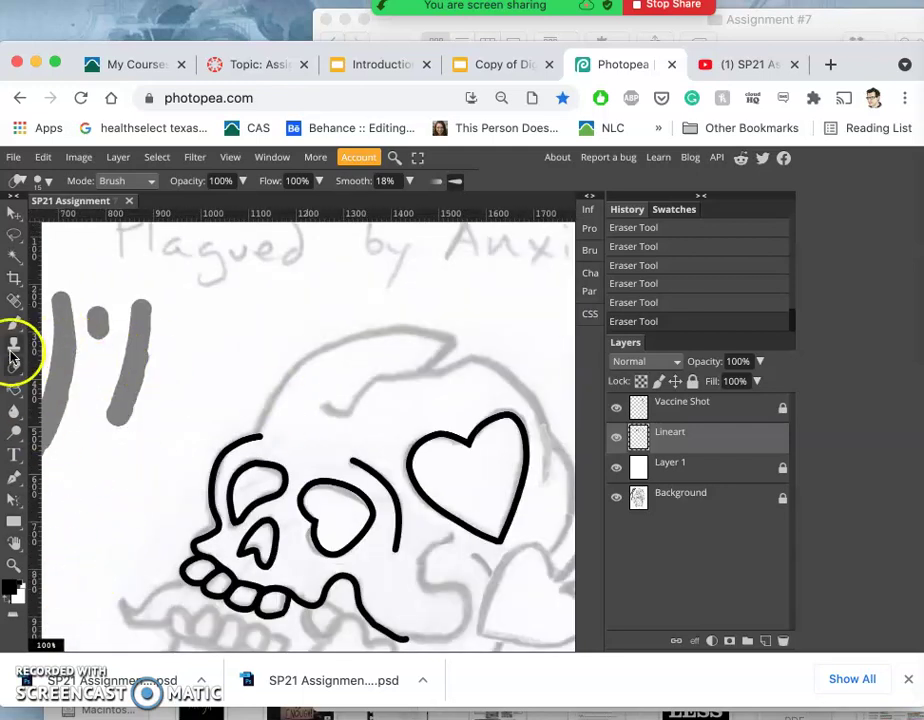
# - Trace the skull's dome with the Brush, including the forehead, the jagged crack and the curve behind the heart
pyautogui.click(14, 321)
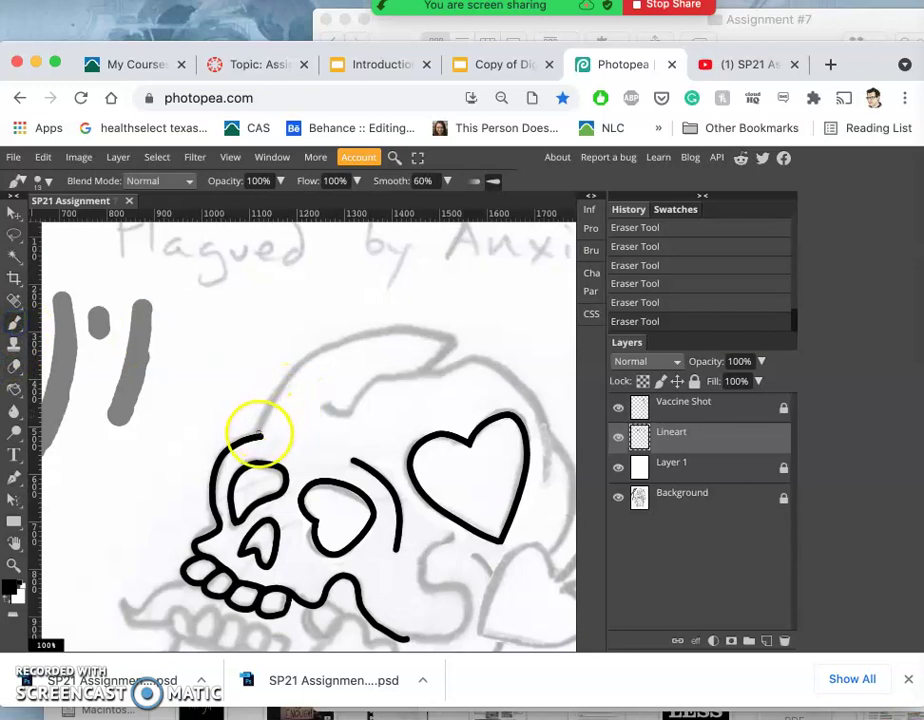
pyautogui.moveTo(258, 434)
pyautogui.mouseDown()
pyautogui.moveTo(287, 373)
pyautogui.moveTo(351, 336)
pyautogui.moveTo(426, 326)
pyautogui.moveTo(468, 343)
pyautogui.moveTo(448, 362)
pyautogui.mouseUp()
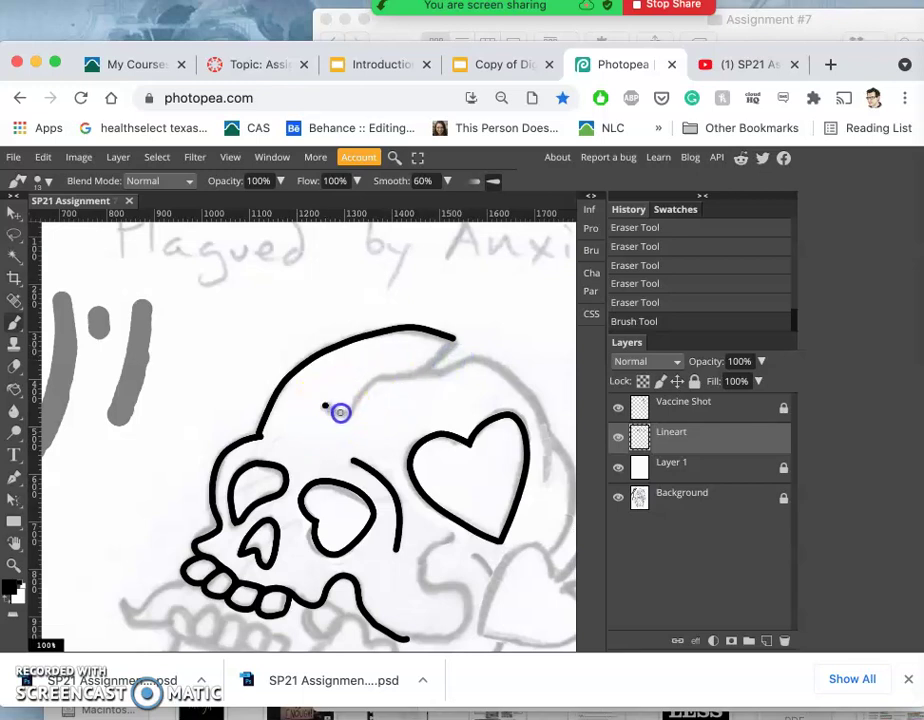
pyautogui.moveTo(359, 412); pyautogui.dragTo(369, 410)
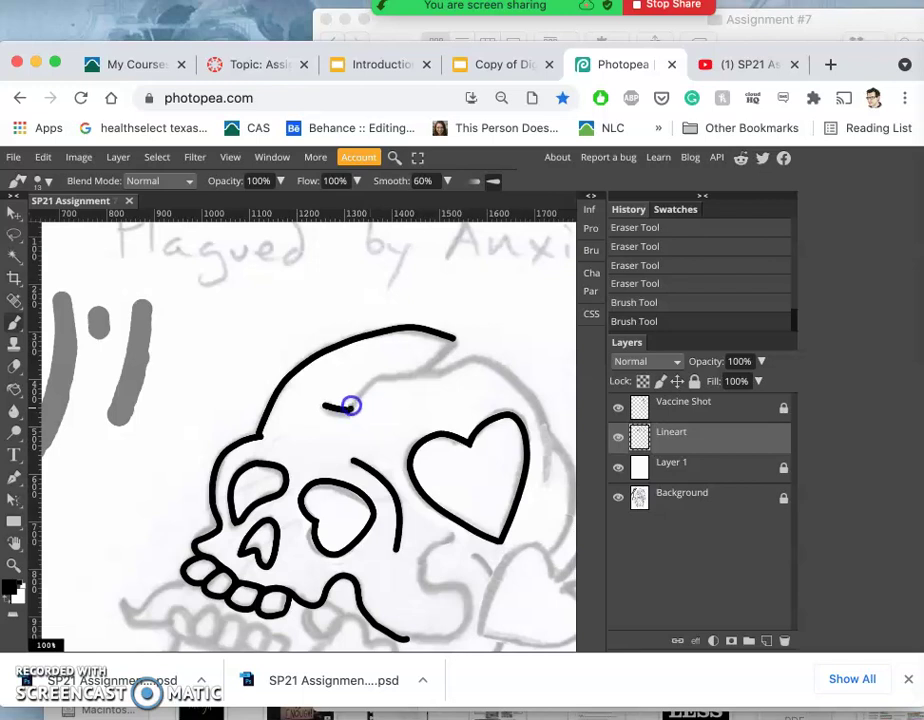
pyautogui.moveTo(375, 381)
pyautogui.mouseDown()
pyautogui.moveTo(404, 367)
pyautogui.moveTo(439, 376)
pyautogui.moveTo(483, 356)
pyautogui.moveTo(518, 373)
pyautogui.moveTo(555, 441)
pyautogui.moveTo(555, 473)
pyautogui.moveTo(540, 495)
pyautogui.mouseUp()
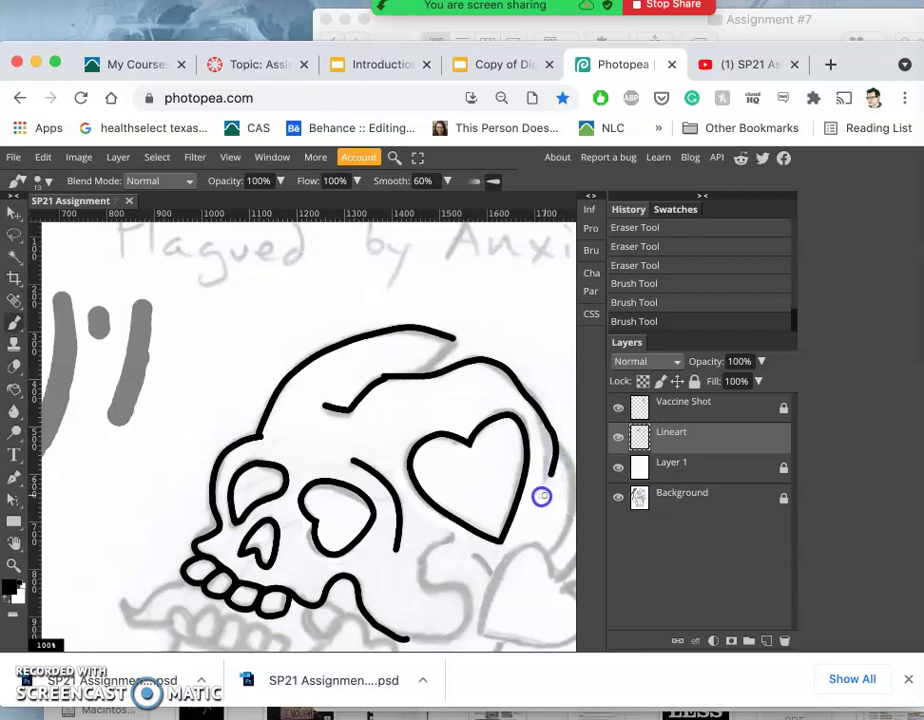
pyautogui.moveTo(426, 374); pyautogui.dragTo(426, 373)
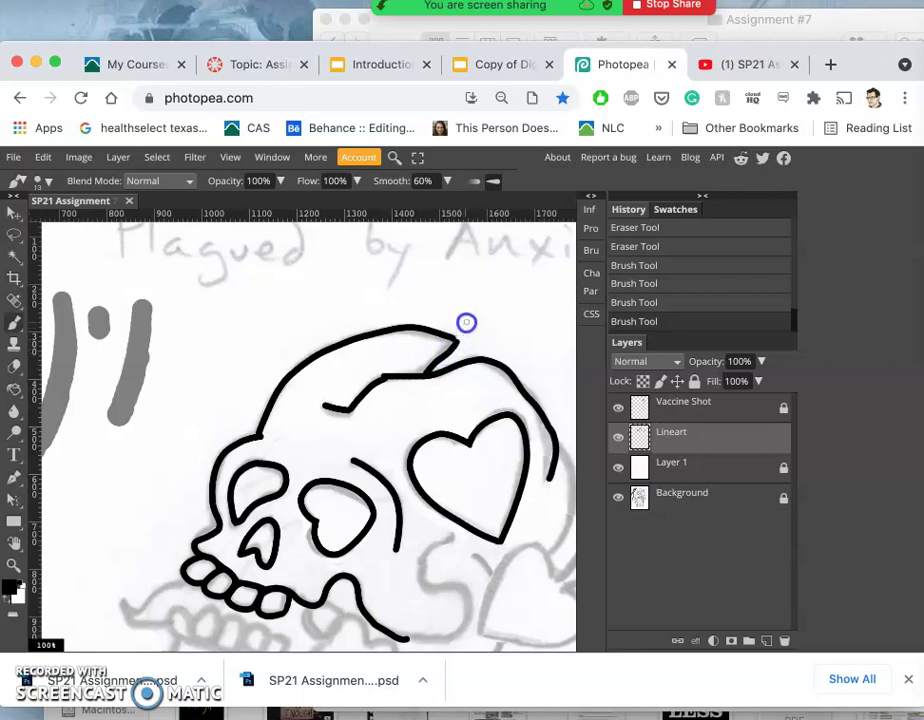
pyautogui.moveTo(463, 320)
pyautogui.mouseDown()
pyautogui.moveTo(436, 286)
pyautogui.moveTo(430, 241)
pyautogui.moveTo(450, 344)
pyautogui.moveTo(460, 341)
pyautogui.moveTo(438, 377)
pyautogui.mouseUp()
# - Thicken the hooked end of the skull's crack line and erase the bump and rough edges along the line
pyautogui.scroll(5, 438, 376)
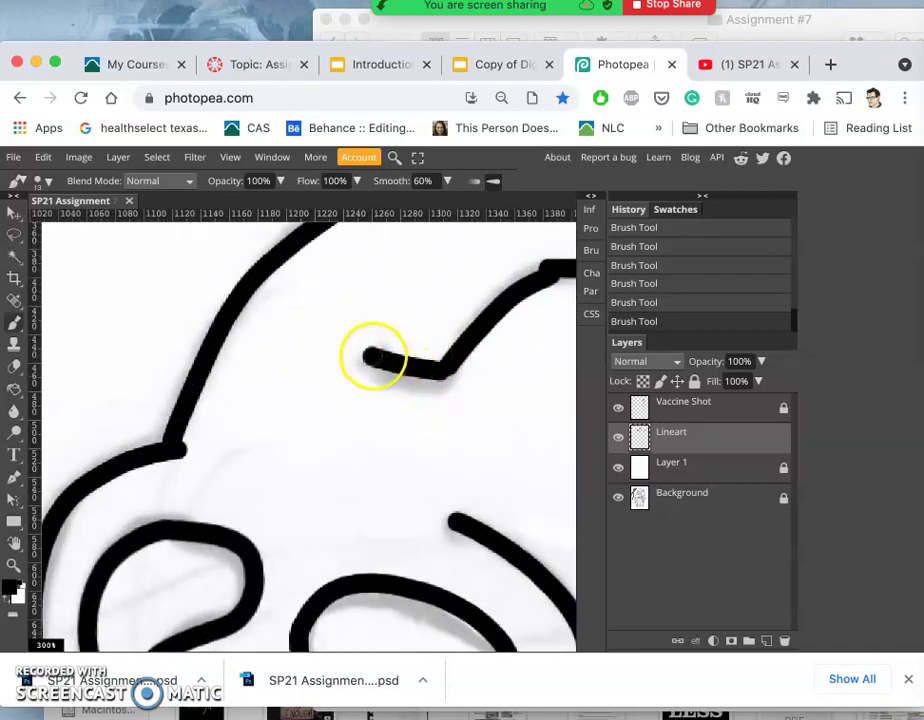
pyautogui.moveTo(369, 357); pyautogui.dragTo(369, 357)
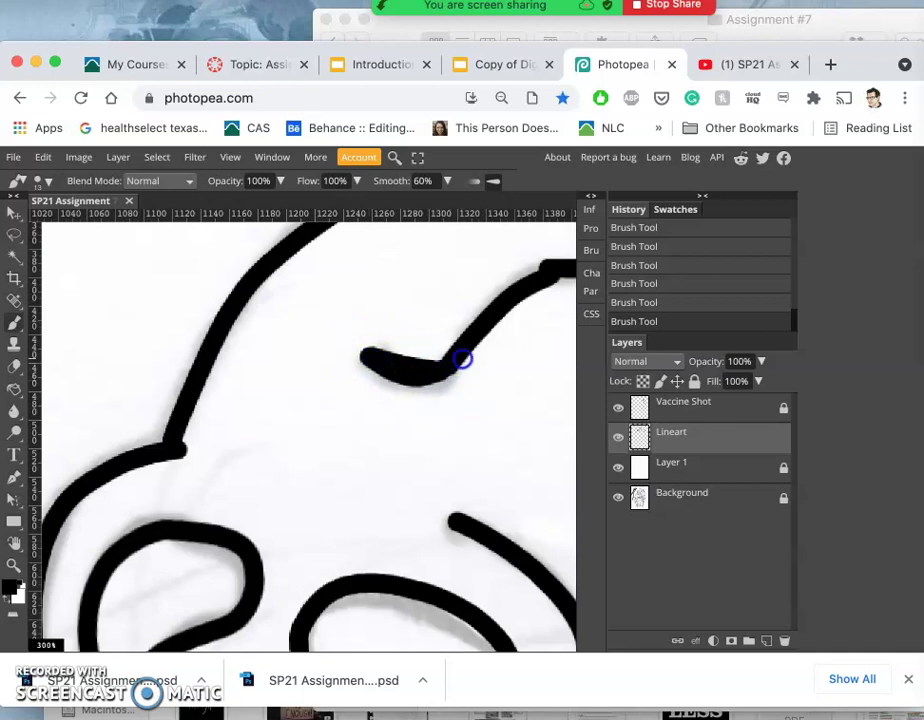
pyautogui.hscroll(5, 478, 373)
pyautogui.scroll(2, 478, 373)
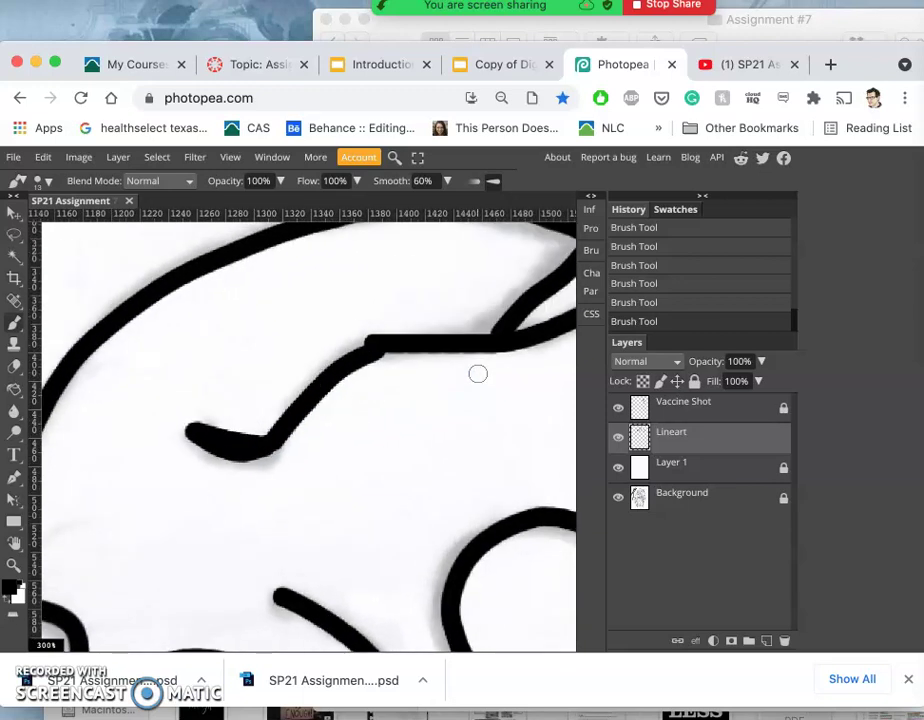
pyautogui.click(14, 366)
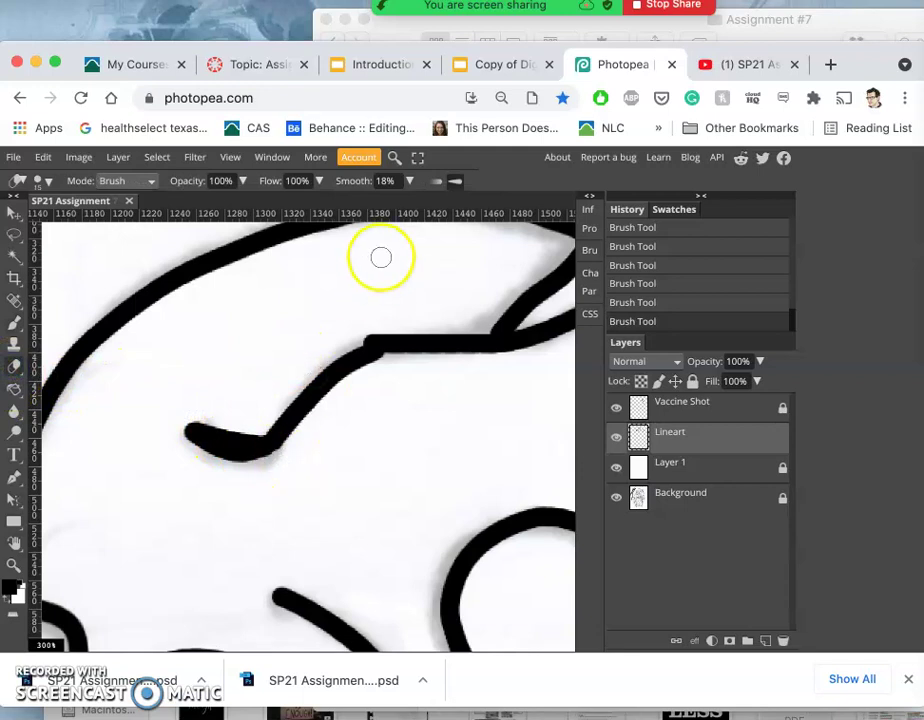
pyautogui.click(393, 326)
pyautogui.moveTo(393, 326); pyautogui.dragTo(352, 333)
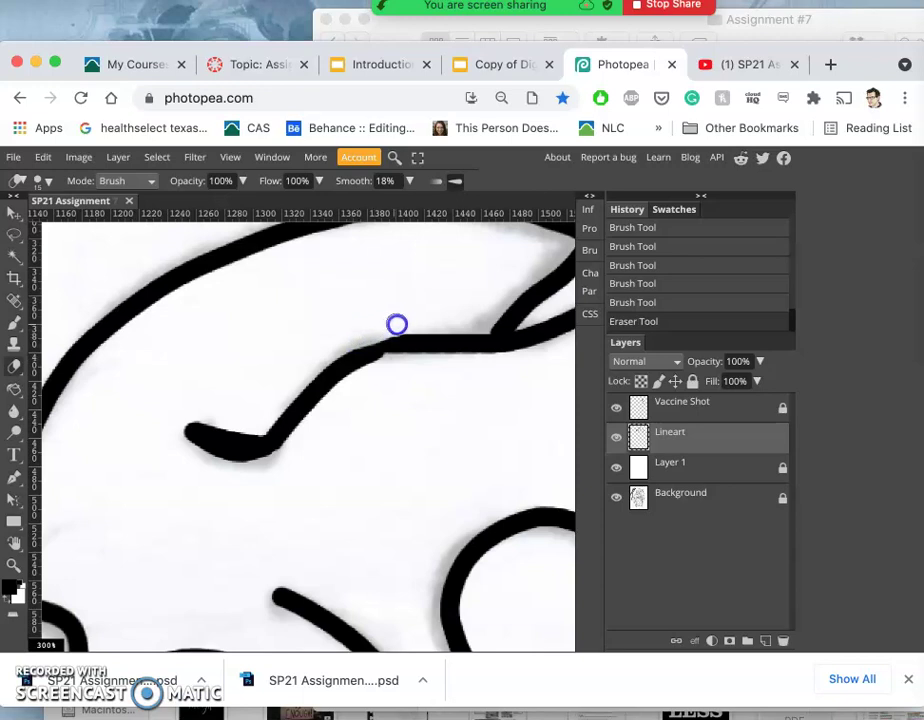
pyautogui.moveTo(404, 356)
pyautogui.mouseDown()
pyautogui.moveTo(402, 365)
pyautogui.moveTo(391, 360)
pyautogui.mouseUp()
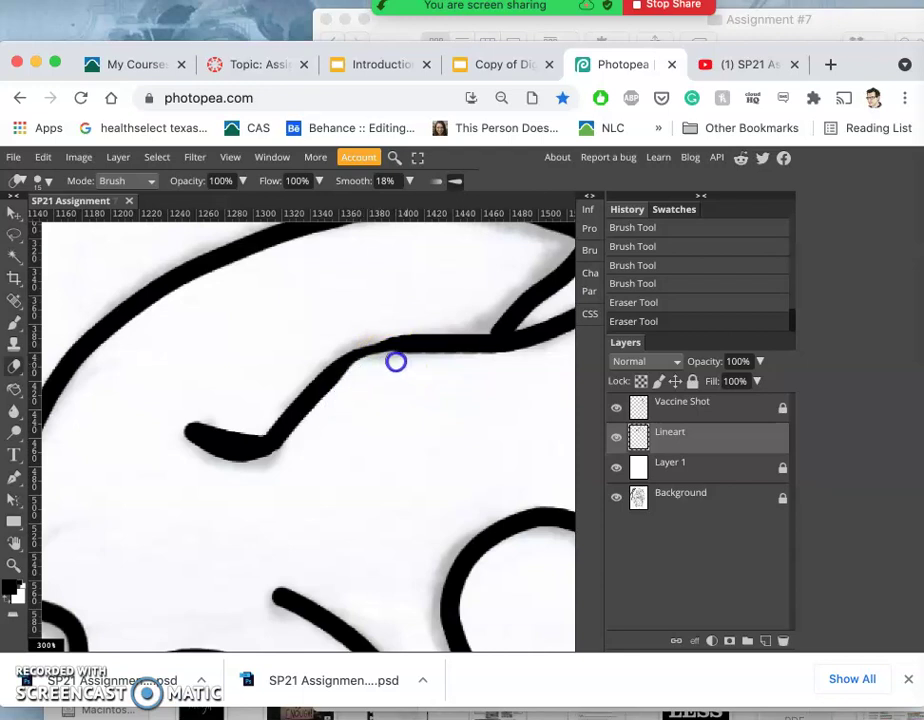
pyautogui.click(404, 363)
pyautogui.click(394, 363)
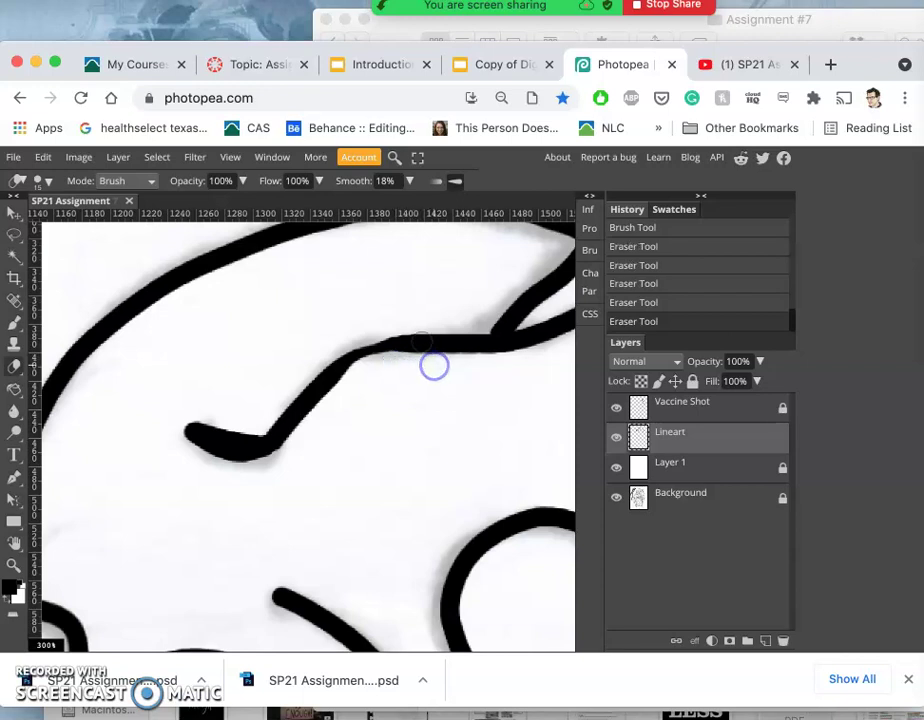
pyautogui.click(405, 330)
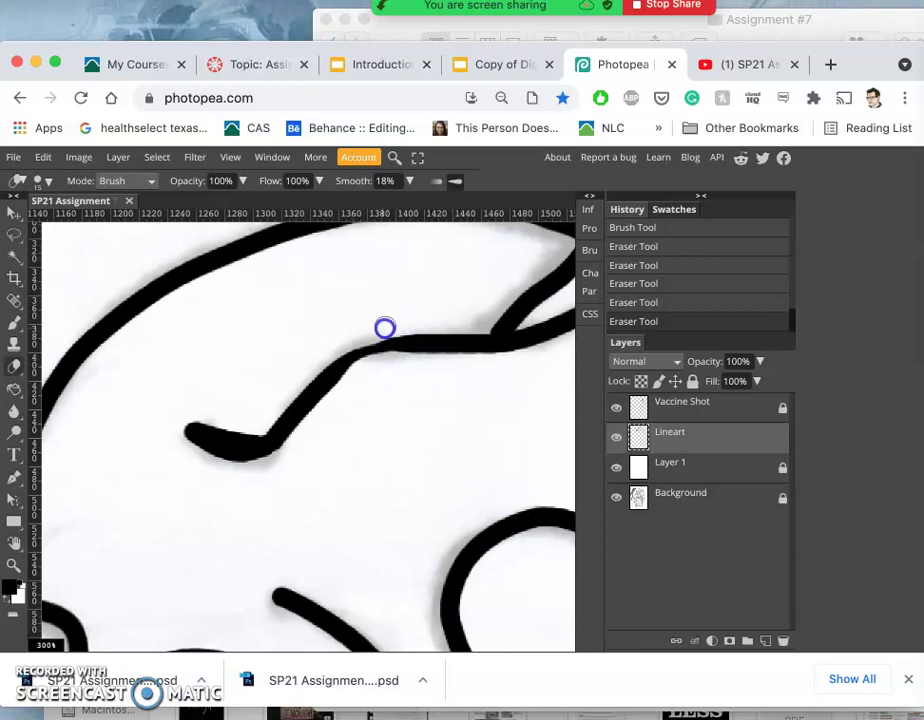
pyautogui.moveTo(237, 394); pyautogui.dragTo(202, 417)
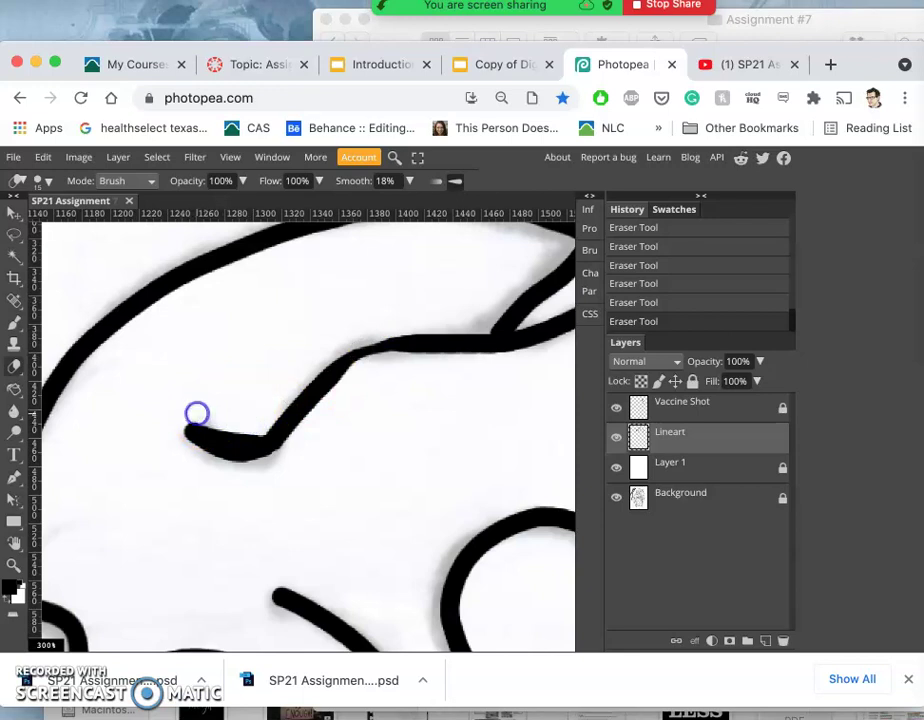
# - Erase the excess ink around the crack's pointed tip at the top of the skull to sharpen the corner
pyautogui.hscroll(3, 408, 478)
pyautogui.scroll(2, 408, 478)
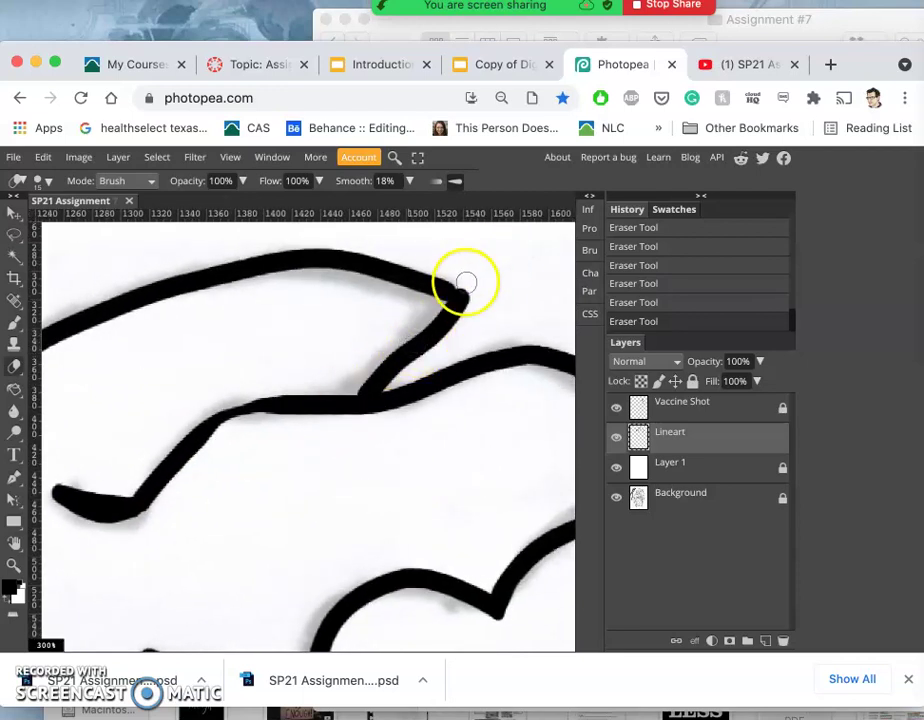
pyautogui.moveTo(425, 261)
pyautogui.mouseDown()
pyautogui.moveTo(482, 293)
pyautogui.moveTo(442, 268)
pyautogui.mouseUp()
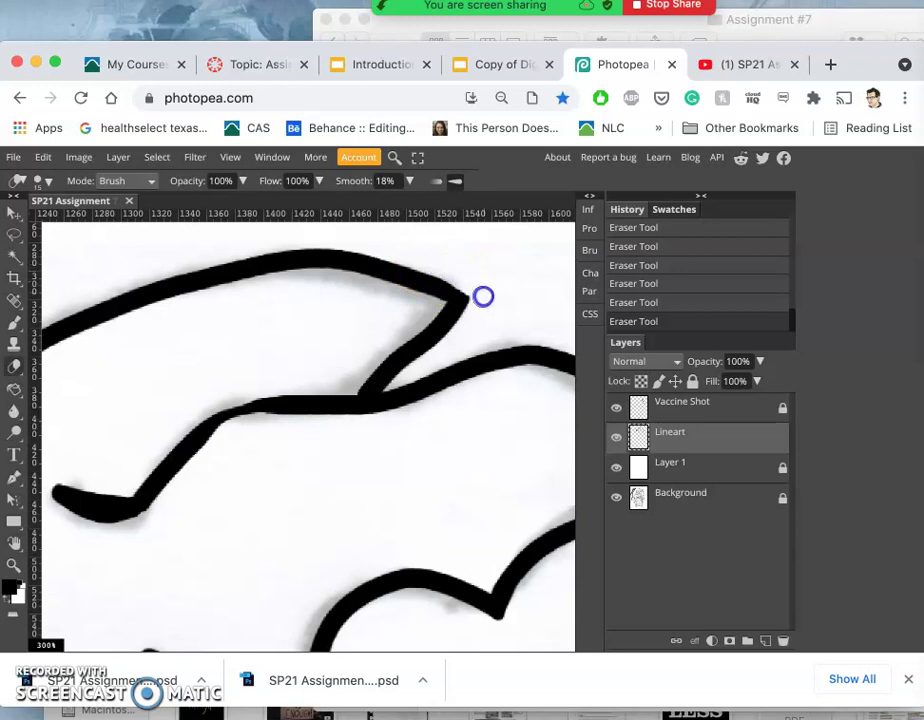
pyautogui.moveTo(477, 308); pyautogui.dragTo(476, 281)
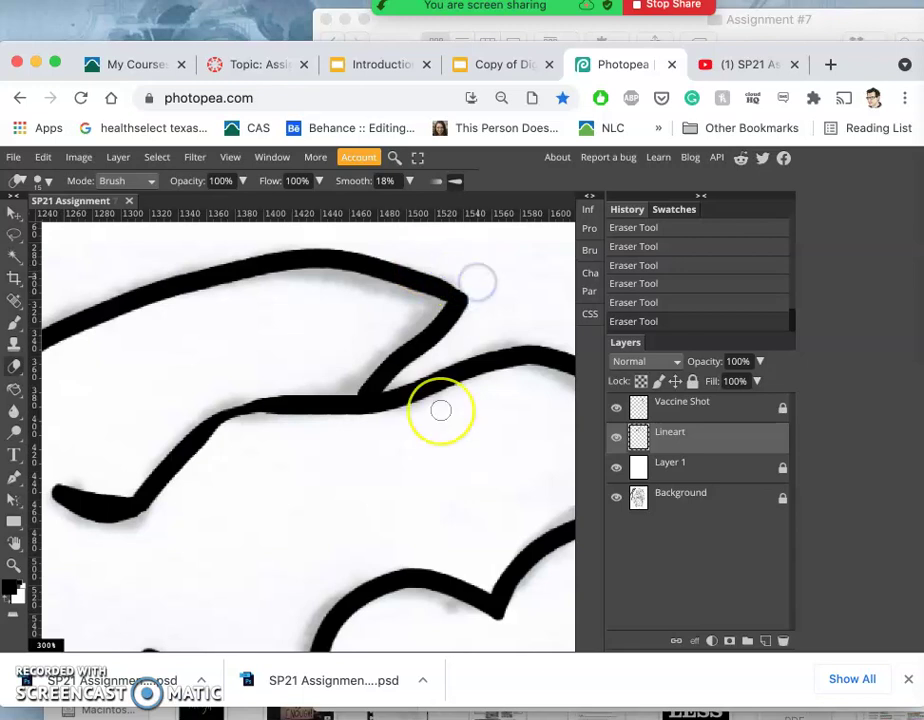
# - Try filling the heart on the skull with red dc4343 using the Paint Bucket, and undo the fill
pyautogui.hscroll(3, 441, 410)
pyautogui.scroll(-1, 441, 410)
pyautogui.hscroll(10, 441, 410)
pyautogui.scroll(-8, 441, 410)
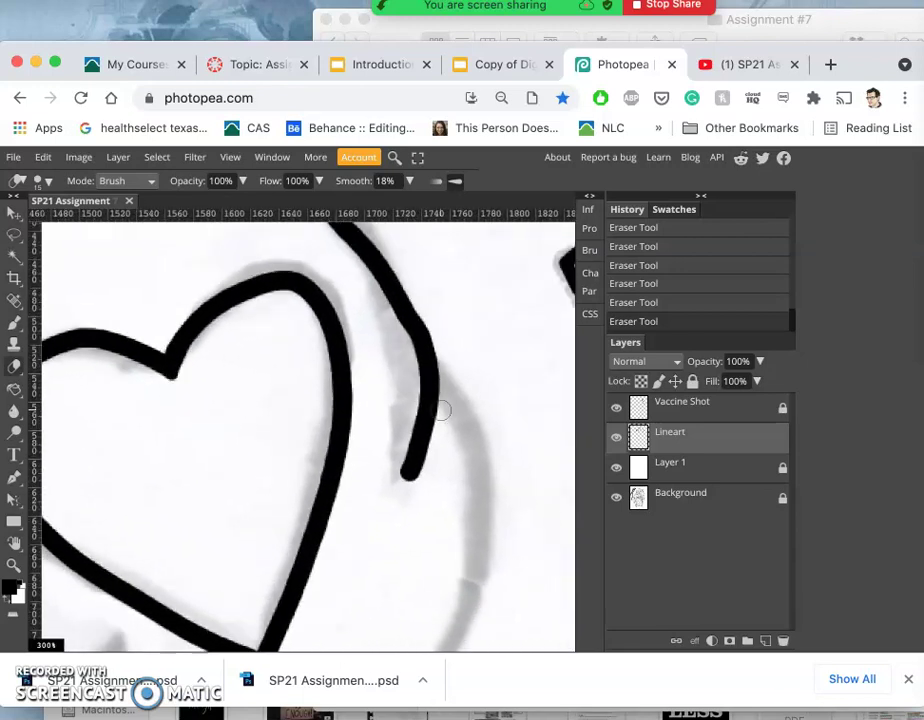
pyautogui.moveTo(441, 410)
pyautogui.mouseDown()
pyautogui.moveTo(409, 404)
pyautogui.moveTo(300, 271)
pyautogui.moveTo(332, 308)
pyautogui.moveTo(360, 439)
pyautogui.moveTo(318, 440)
pyautogui.moveTo(170, 398)
pyautogui.moveTo(131, 544)
pyautogui.moveTo(102, 448)
pyautogui.mouseUp()
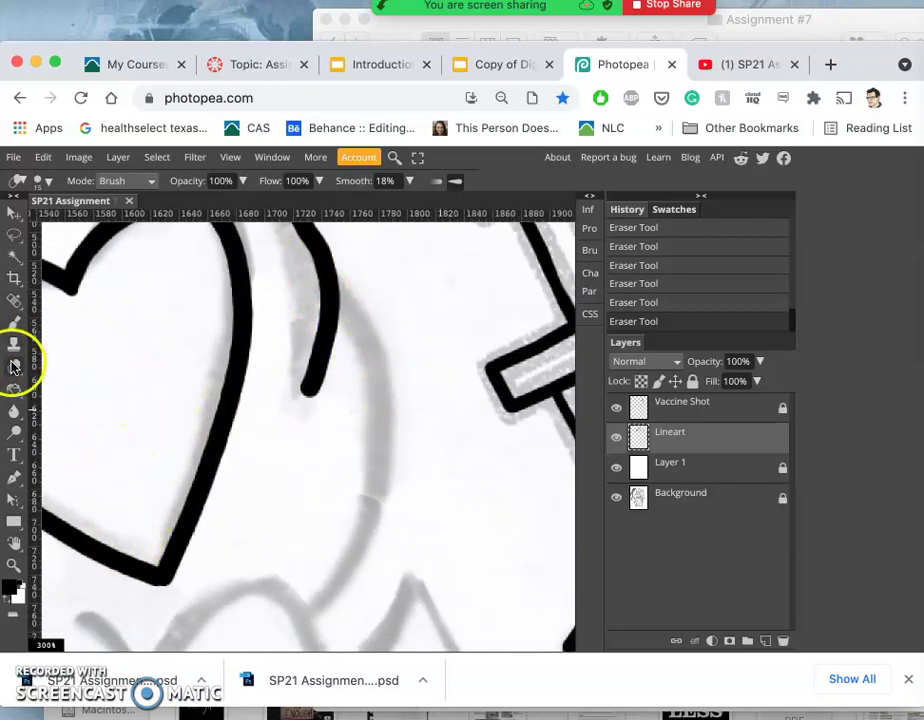
pyautogui.rightClick(13, 390)
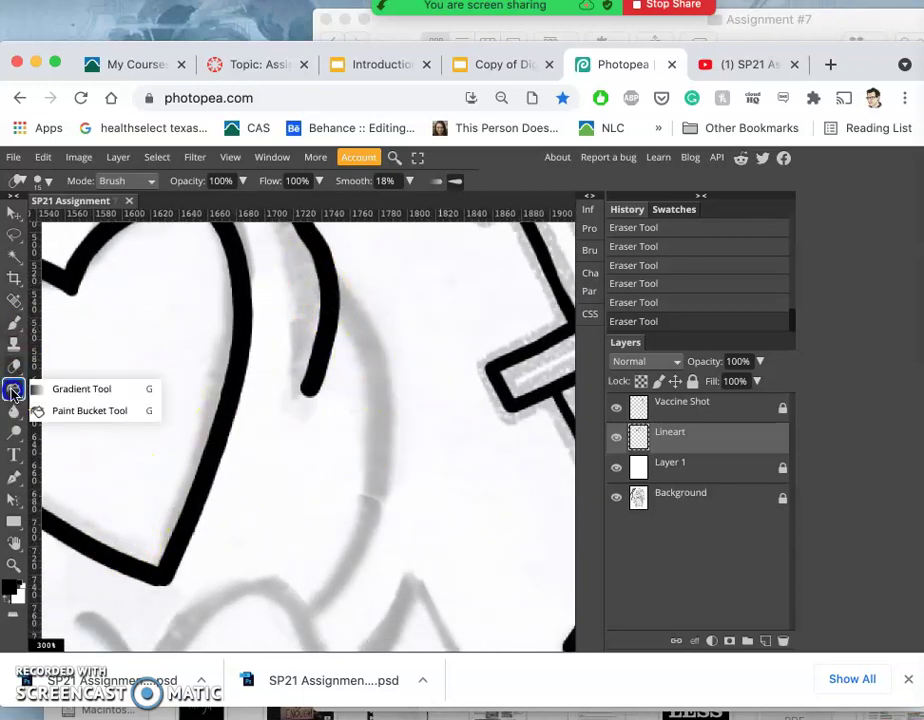
pyautogui.click(62, 411)
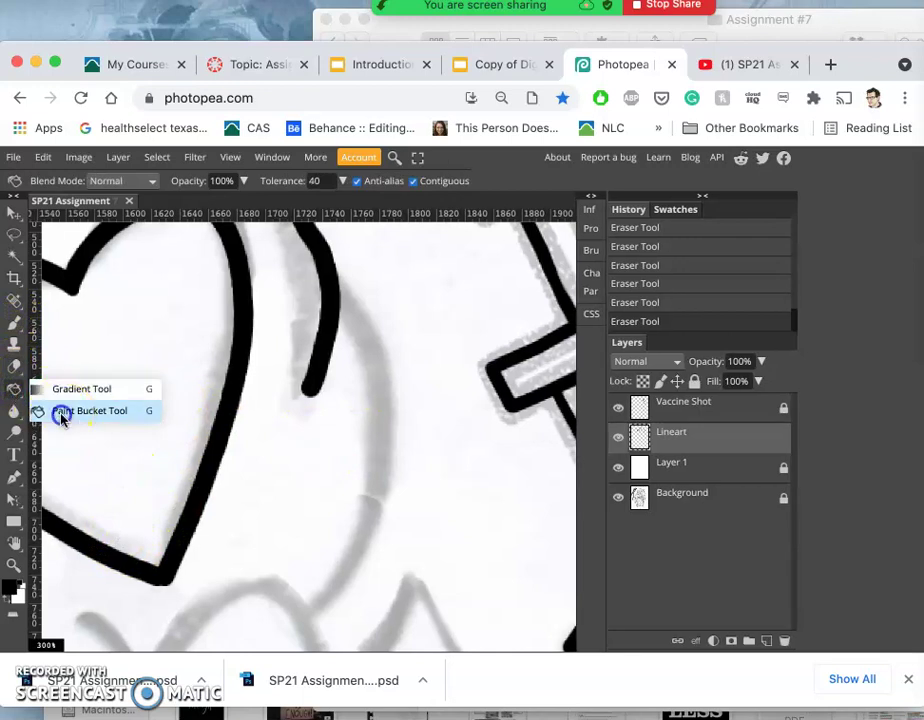
pyautogui.click(11, 588)
pyautogui.click(235, 312)
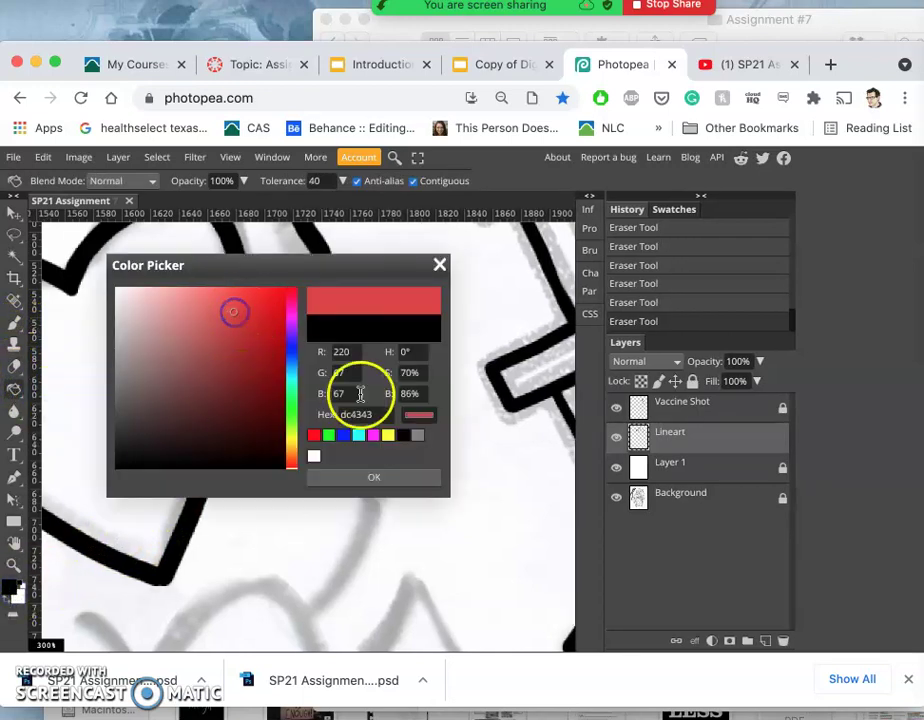
pyautogui.click(374, 478)
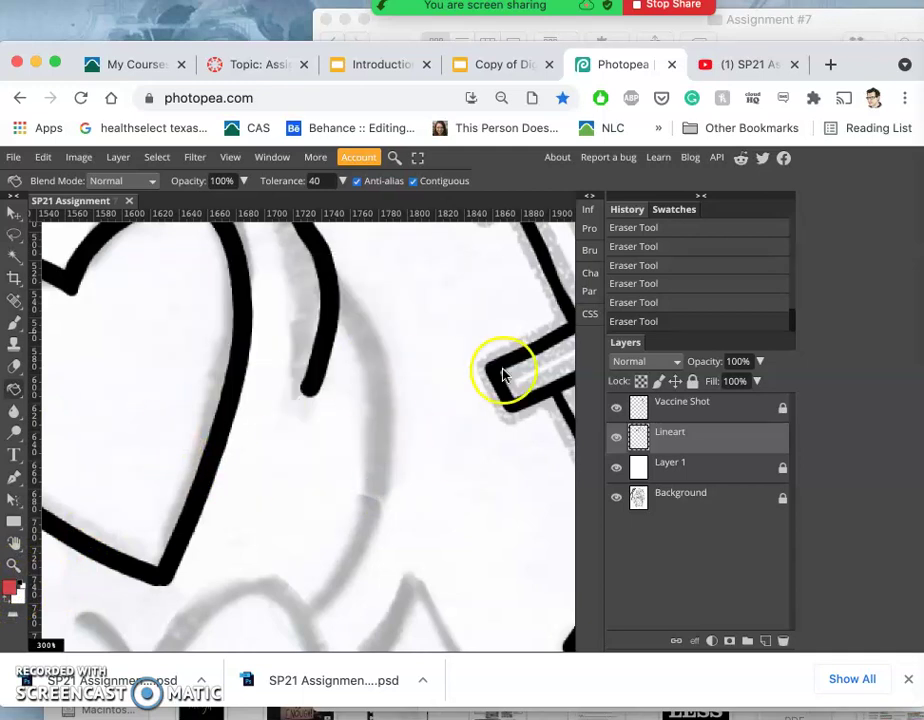
pyautogui.click(130, 401)
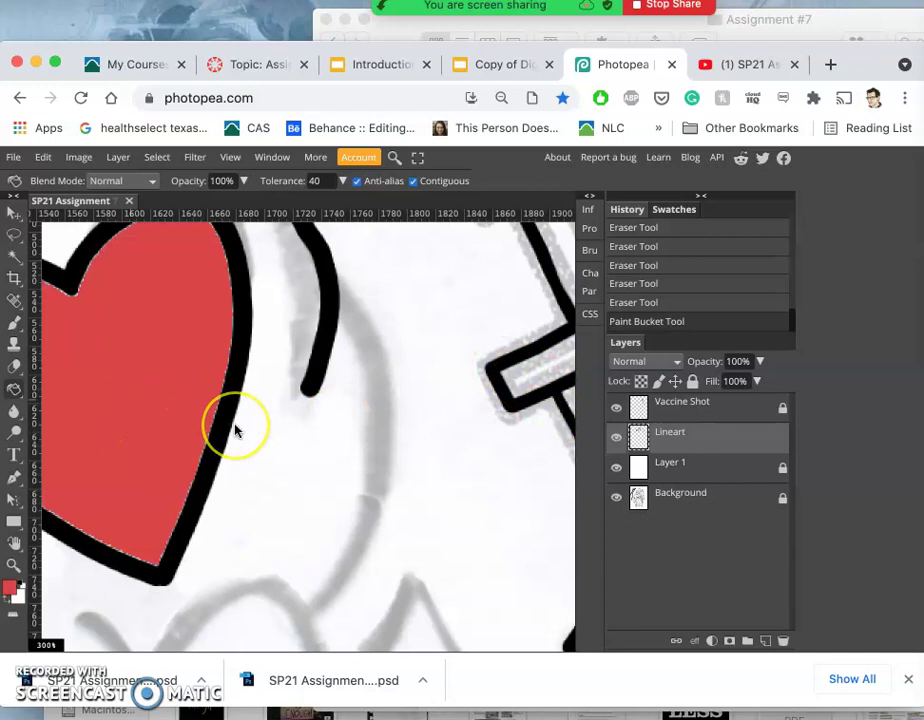
pyautogui.hscroll(-5, 236, 430)
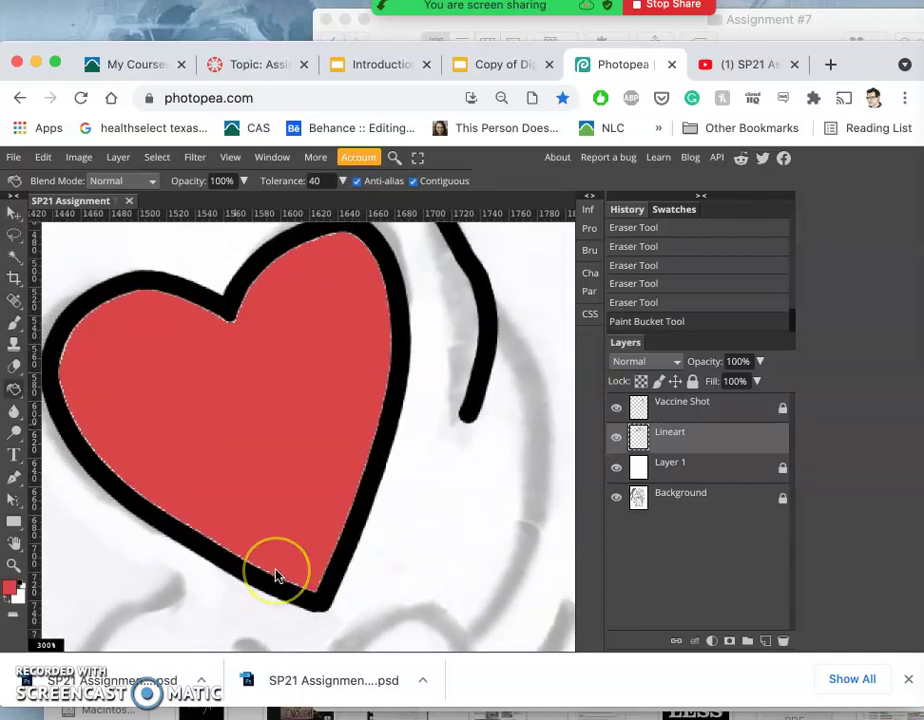
pyautogui.hotkey('ctrl', 'z')
# - Restore black as the foreground colour and ink the outer back curve of the skull down to the spade with the Brush
pyautogui.hotkey('ctrl', '-')
pyautogui.hotkey('ctrl', '-')
pyautogui.hotkey('ctrl', '-')
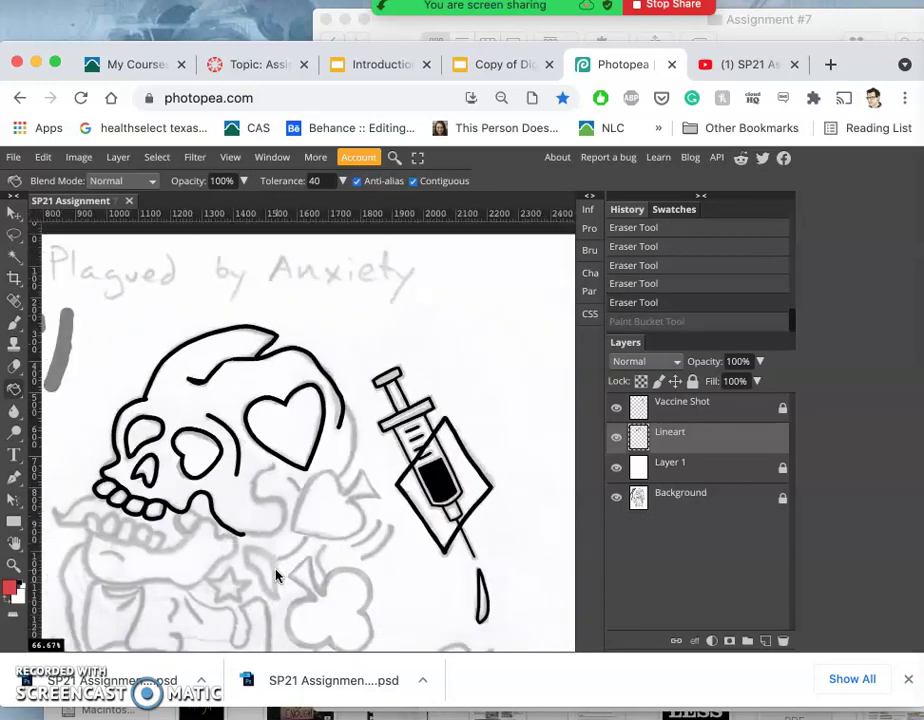
pyautogui.press('super+plus')
pyautogui.press('super+plus')
pyautogui.press('super+plus')
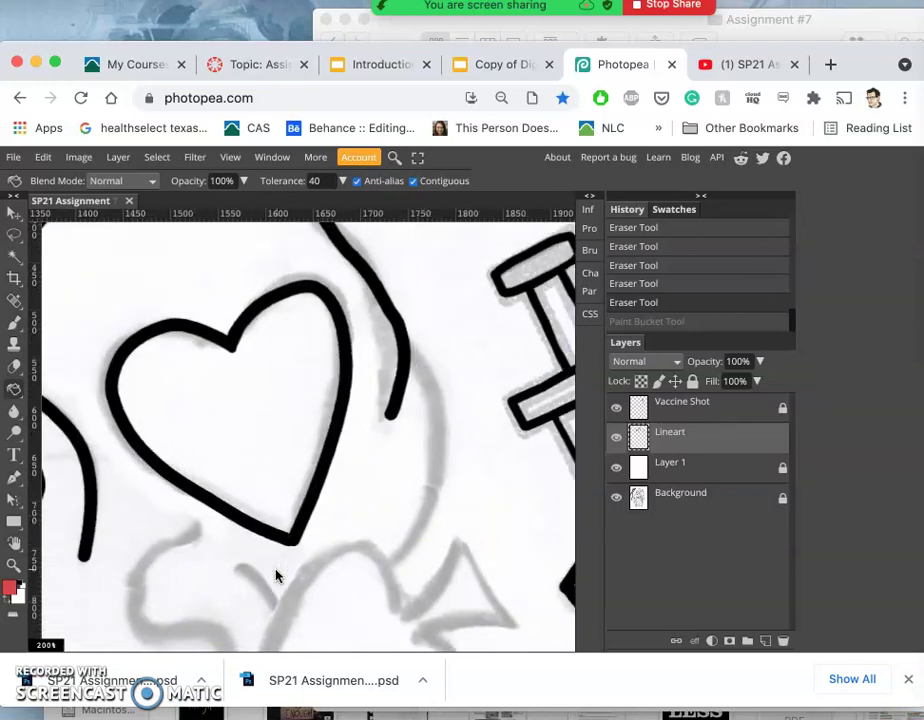
pyautogui.click(14, 322)
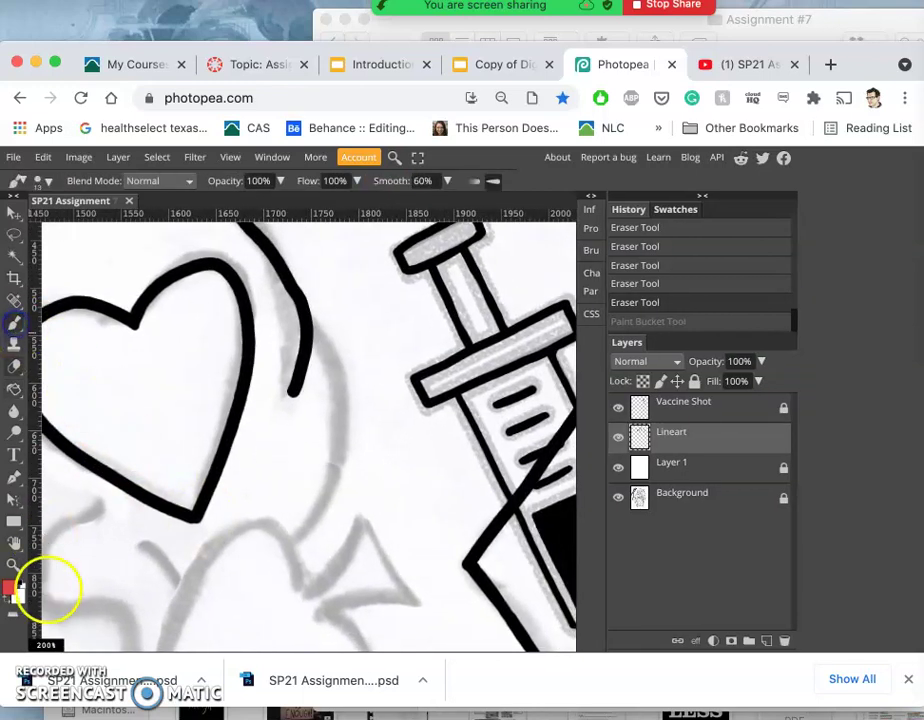
pyautogui.click(20, 586)
pyautogui.click(20, 587)
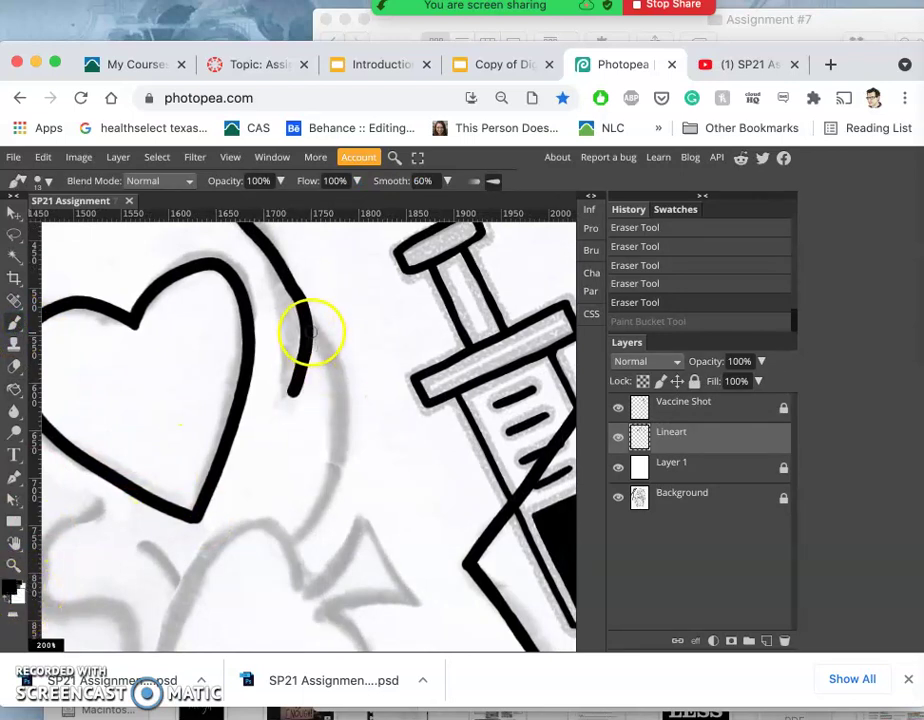
pyautogui.moveTo(311, 333)
pyautogui.mouseDown()
pyautogui.moveTo(346, 400)
pyautogui.moveTo(346, 449)
pyautogui.moveTo(334, 495)
pyautogui.moveTo(270, 548)
pyautogui.mouseUp()
# - Trace the S-shaped curve below the heart and join it to the inked jaw line
pyautogui.scroll(-5, 266, 439)
pyautogui.hscroll(-3, 266, 439)
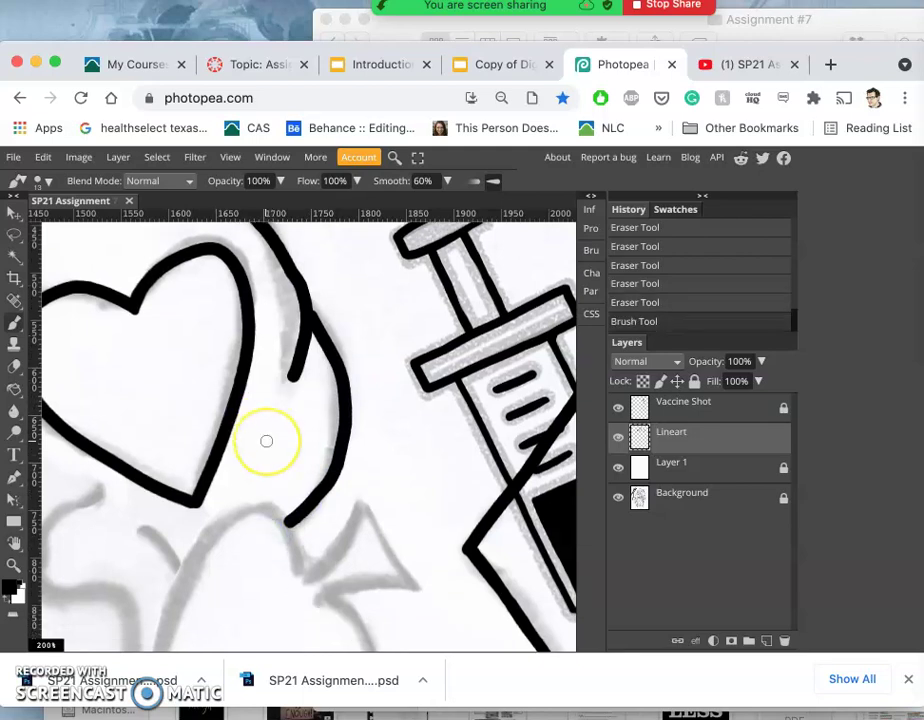
pyautogui.hscroll(-2, 266, 441)
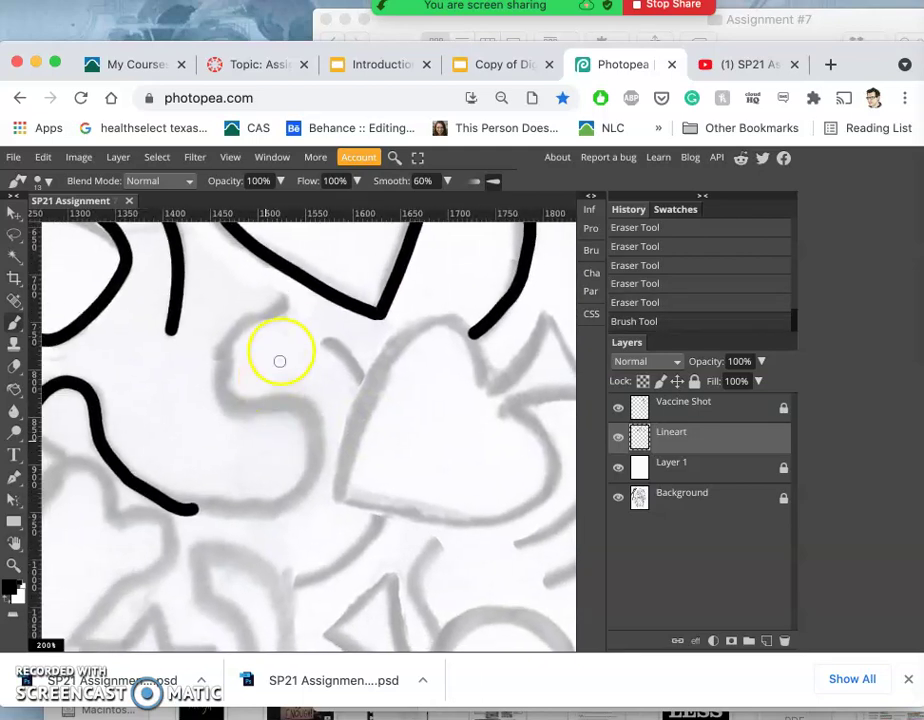
pyautogui.click(286, 301)
pyautogui.moveTo(277, 312)
pyautogui.mouseDown()
pyautogui.moveTo(237, 320)
pyautogui.moveTo(218, 380)
pyautogui.moveTo(237, 412)
pyautogui.moveTo(298, 395)
pyautogui.moveTo(316, 408)
pyautogui.moveTo(324, 445)
pyautogui.moveTo(311, 487)
pyautogui.moveTo(239, 518)
pyautogui.moveTo(163, 508)
pyautogui.mouseUp()
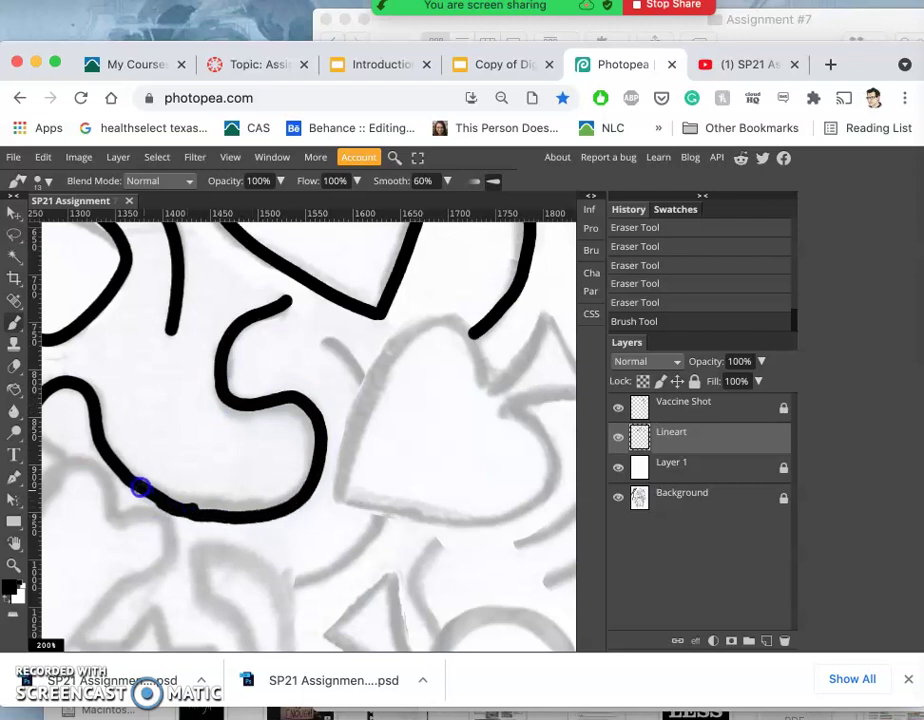
# - Trace over the jaw line to join it to the S-shaped curve and erase the bump where the strokes meet
pyautogui.click(97, 447)
pyautogui.scroll(-3, 235, 472)
pyautogui.hscroll(-2, 235, 472)
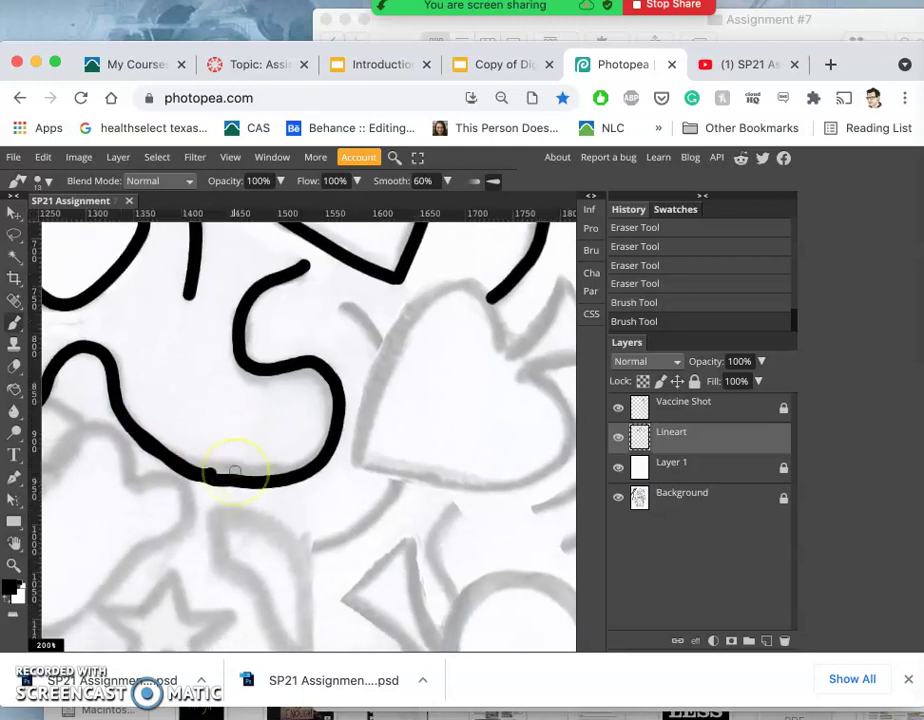
pyautogui.click(14, 366)
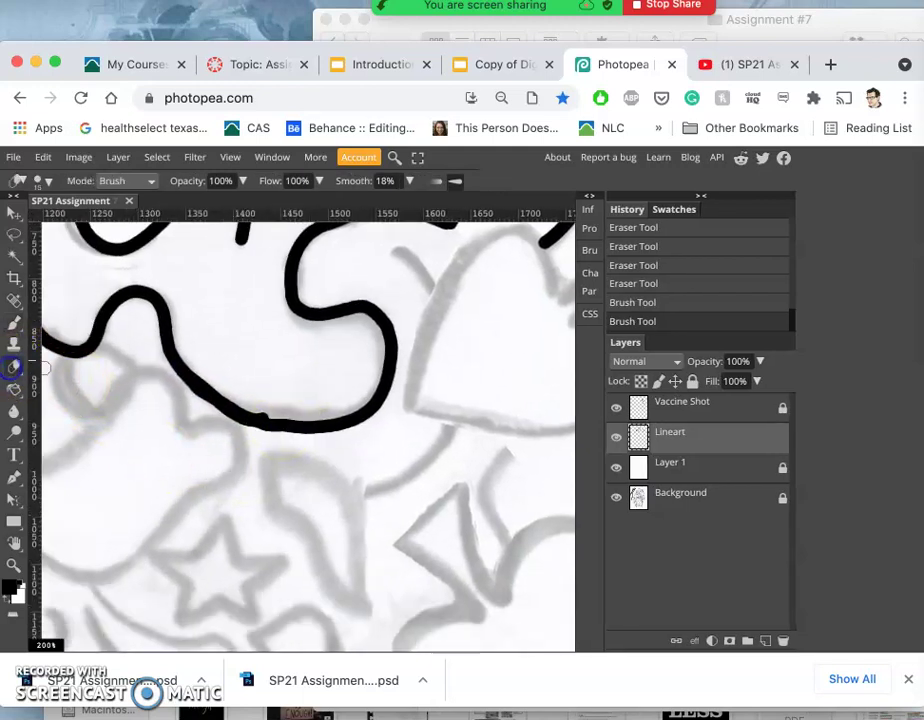
pyautogui.moveTo(229, 424)
pyautogui.mouseDown()
pyautogui.moveTo(206, 414)
pyautogui.moveTo(219, 420)
pyautogui.mouseUp()
pyautogui.moveTo(283, 440)
pyautogui.mouseDown()
pyautogui.moveTo(293, 443)
pyautogui.moveTo(283, 419)
pyautogui.mouseUp()
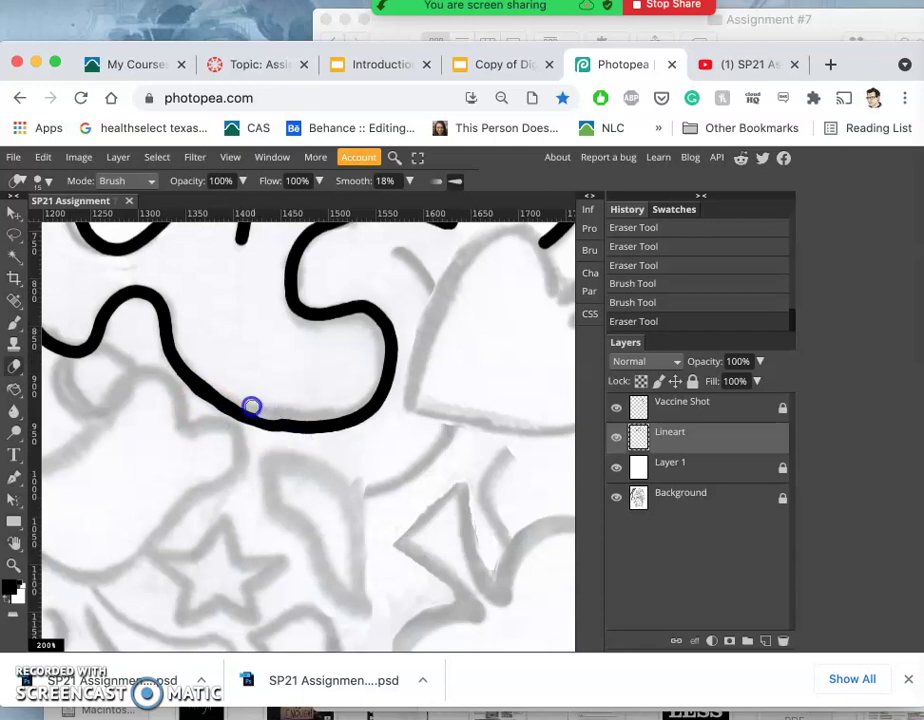
# - Thicken the lower curve of the jaw with the Brush and trim its uneven edges with the Eraser
pyautogui.click(14, 322)
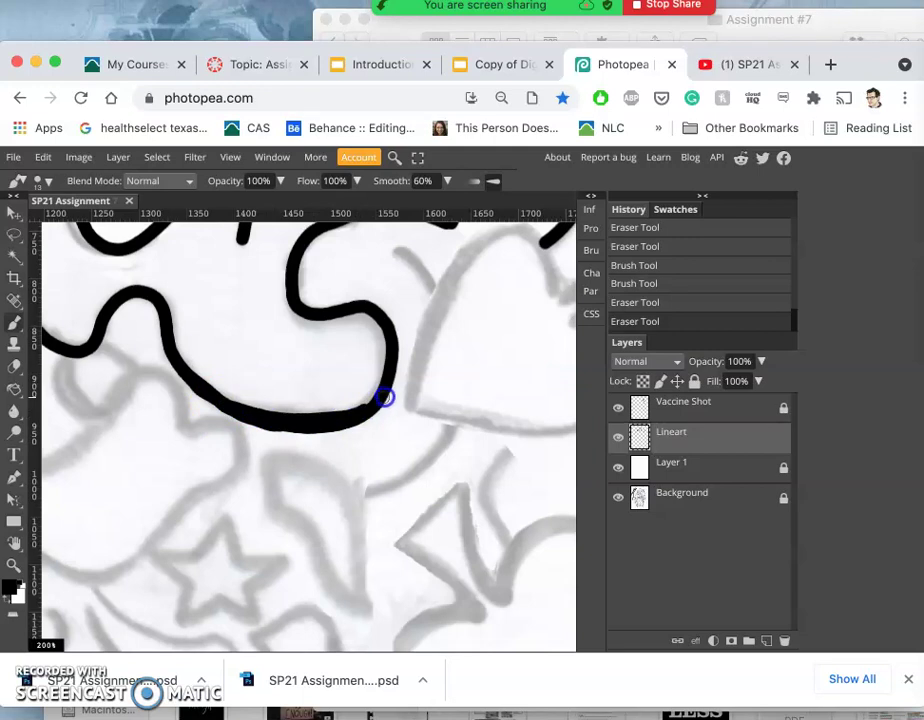
pyautogui.moveTo(397, 377); pyautogui.dragTo(320, 433)
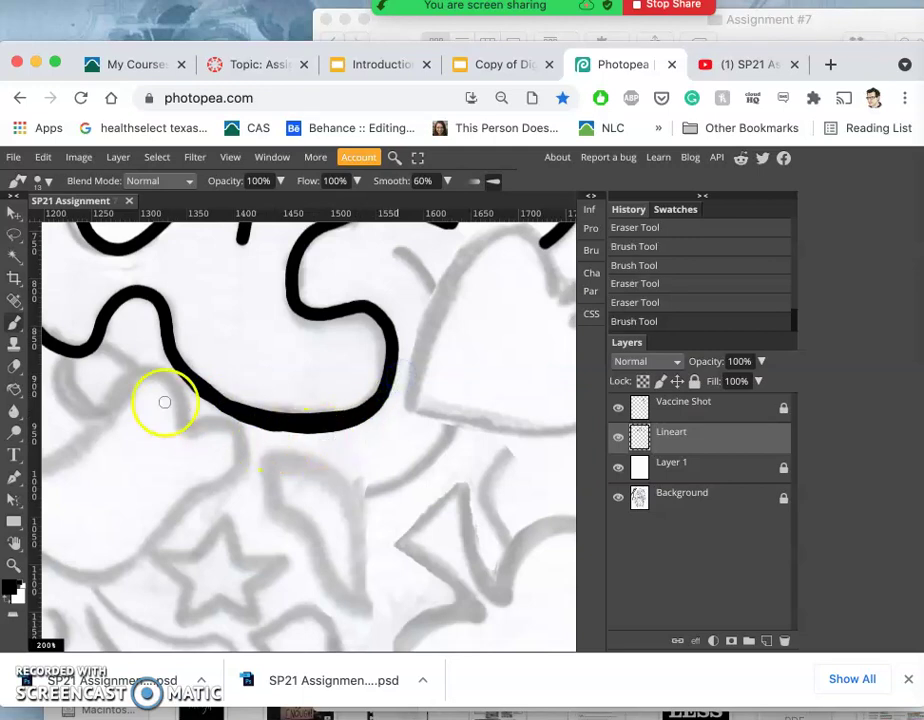
pyautogui.click(16, 368)
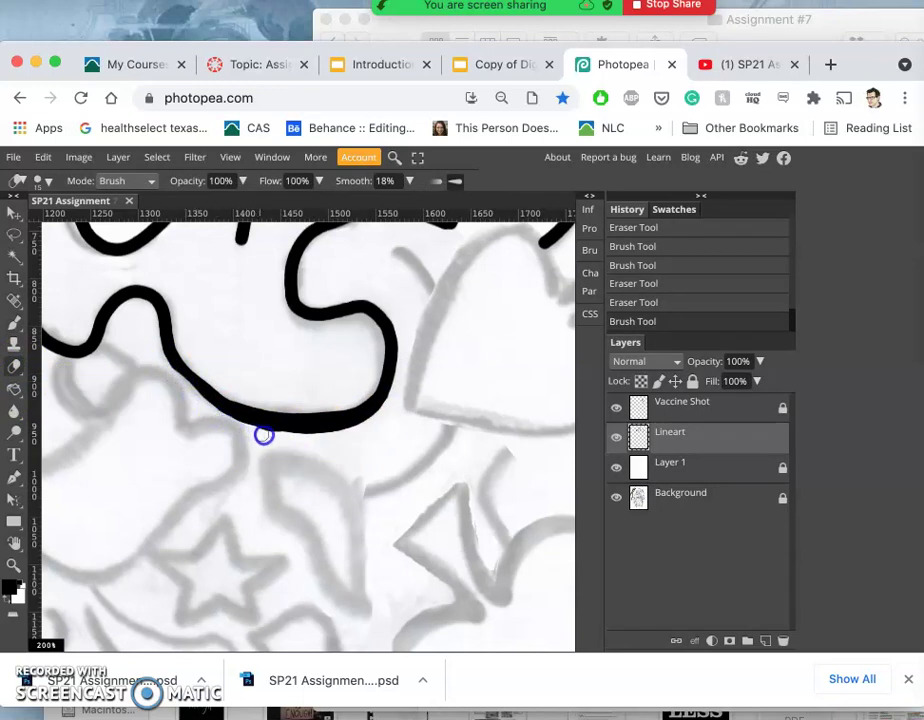
pyautogui.click(306, 442)
pyautogui.moveTo(310, 441)
pyautogui.mouseDown()
pyautogui.moveTo(204, 412)
pyautogui.moveTo(163, 371)
pyautogui.moveTo(148, 330)
pyautogui.moveTo(153, 343)
pyautogui.mouseUp()
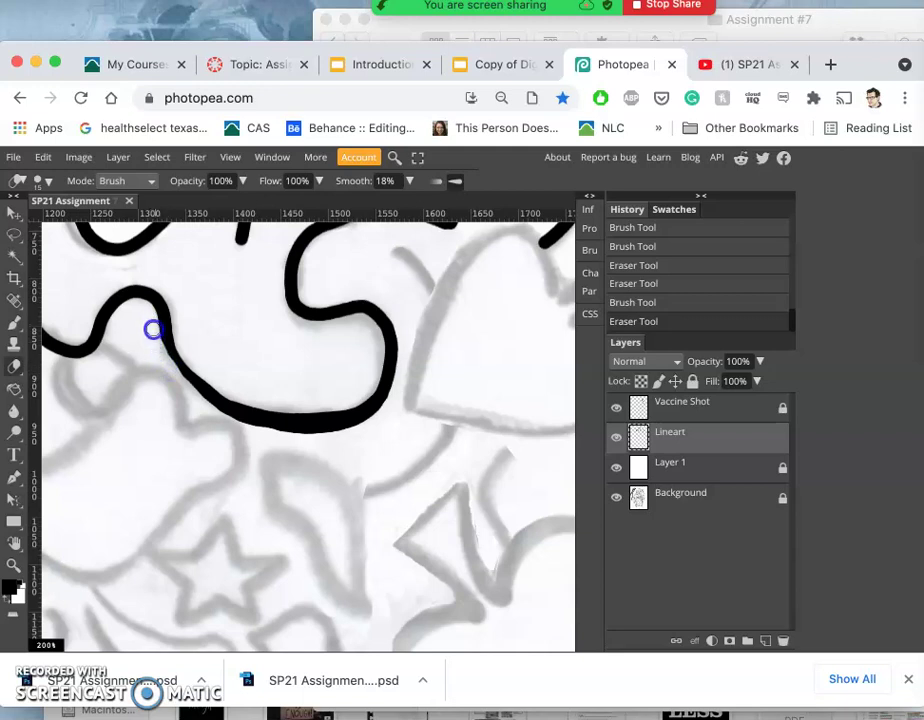
pyautogui.moveTo(245, 456)
pyautogui.mouseDown()
pyautogui.moveTo(302, 450)
pyautogui.moveTo(370, 411)
pyautogui.moveTo(349, 410)
pyautogui.moveTo(375, 427)
pyautogui.mouseUp()
# - Ink the two short curved lines that meet the spade, one at its upper side and one beneath its tip
pyautogui.hscroll(-5, 375, 427)
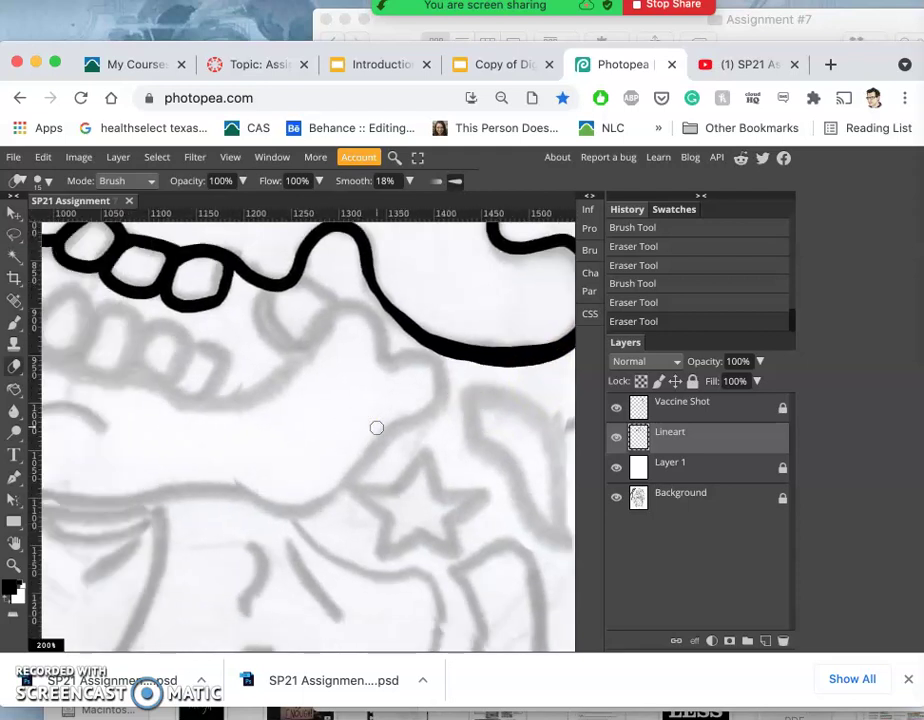
pyautogui.hscroll(10, 376, 428)
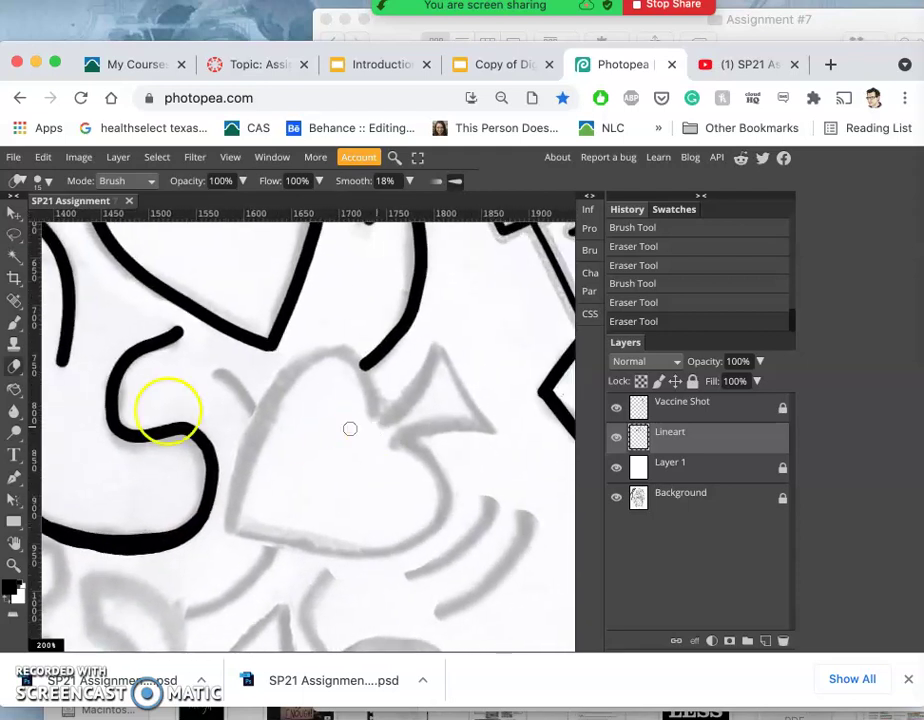
pyautogui.click(16, 323)
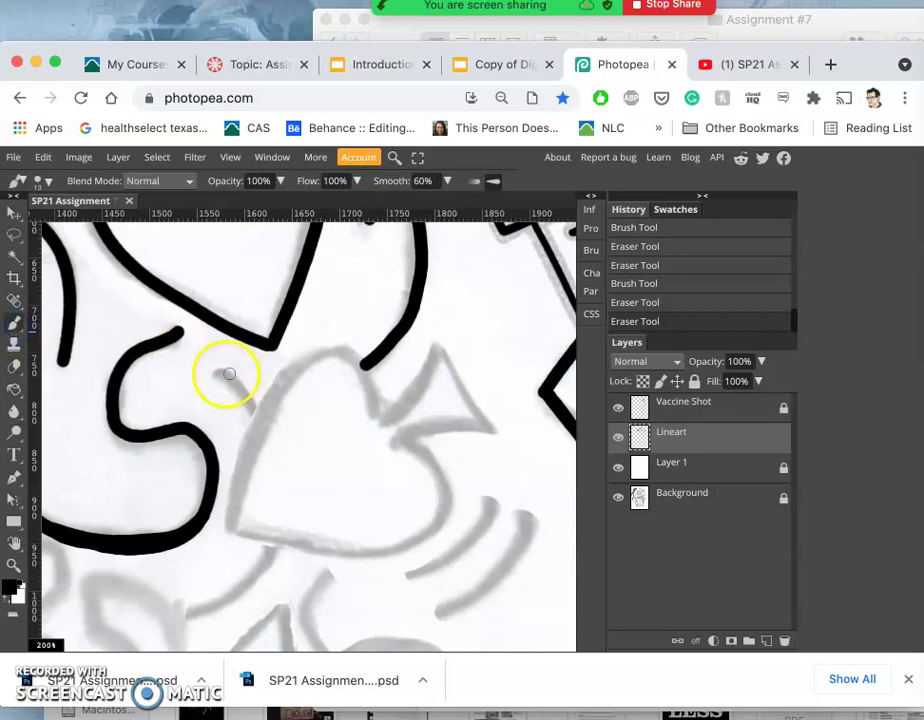
pyautogui.moveTo(218, 374); pyautogui.dragTo(218, 374)
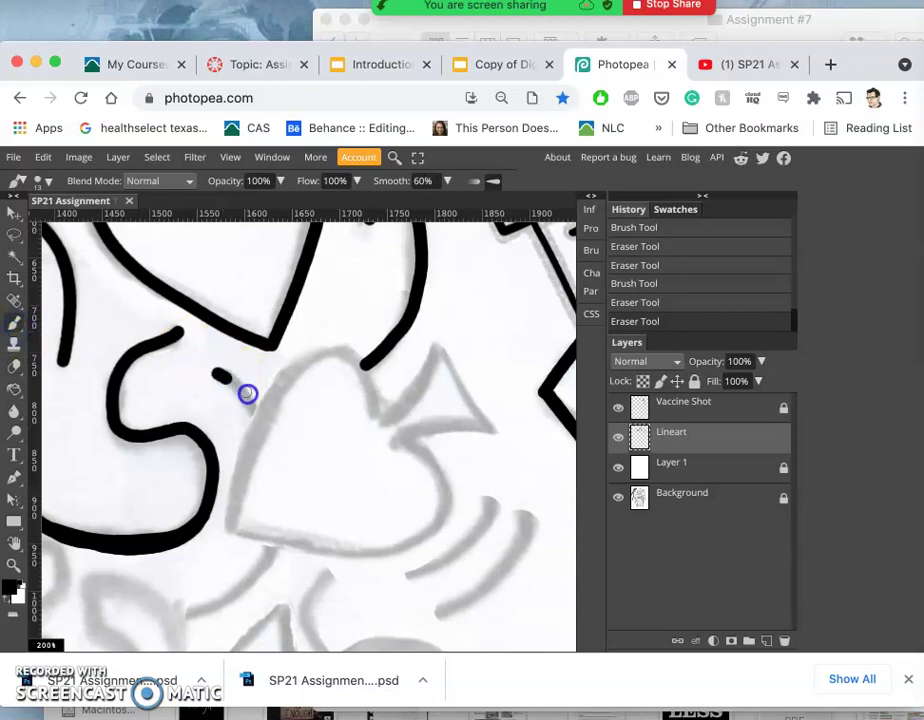
pyautogui.moveTo(263, 411); pyautogui.dragTo(264, 433)
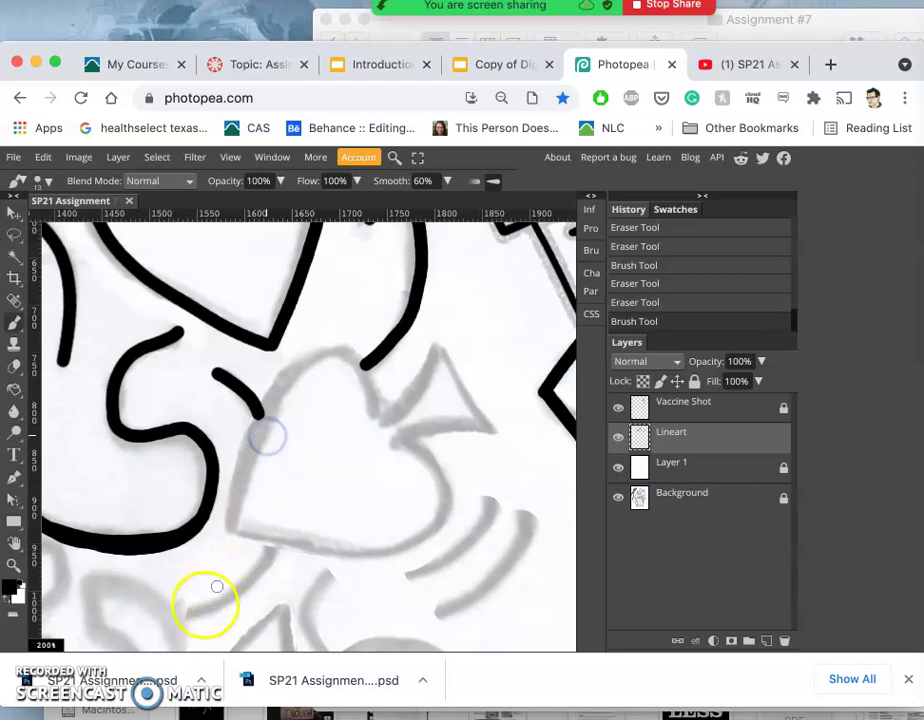
pyautogui.click(174, 617)
pyautogui.moveTo(202, 611)
pyautogui.mouseDown()
pyautogui.moveTo(264, 567)
pyautogui.moveTo(281, 521)
pyautogui.mouseUp()
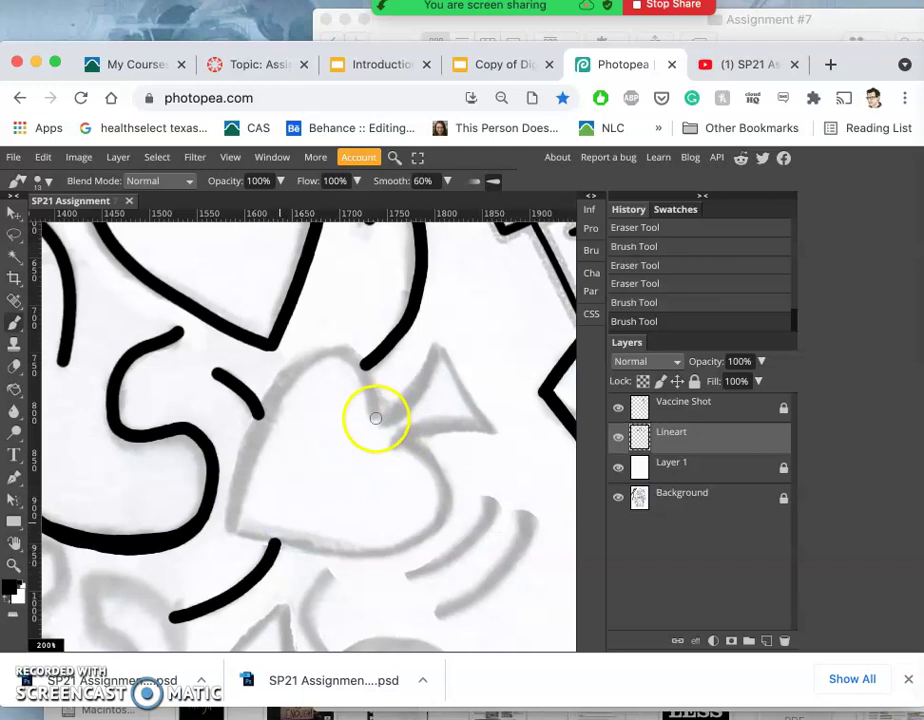
# - Ink the two lobes and pointed tip of the spade, and erase excess ink along its lower edge
pyautogui.click(374, 417)
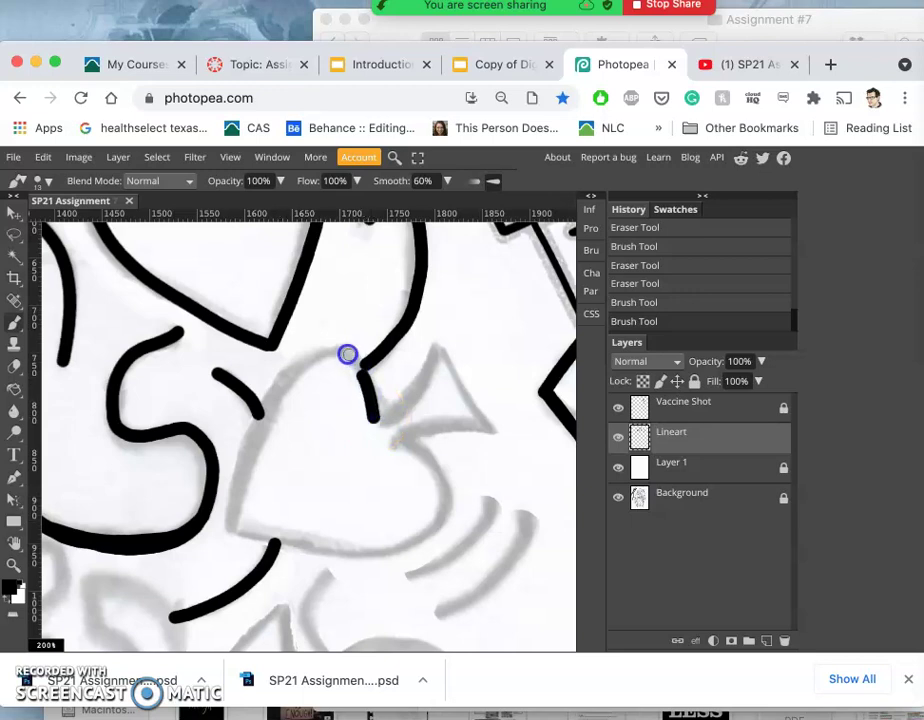
pyautogui.moveTo(308, 356)
pyautogui.mouseDown()
pyautogui.moveTo(259, 424)
pyautogui.moveTo(237, 547)
pyautogui.mouseUp()
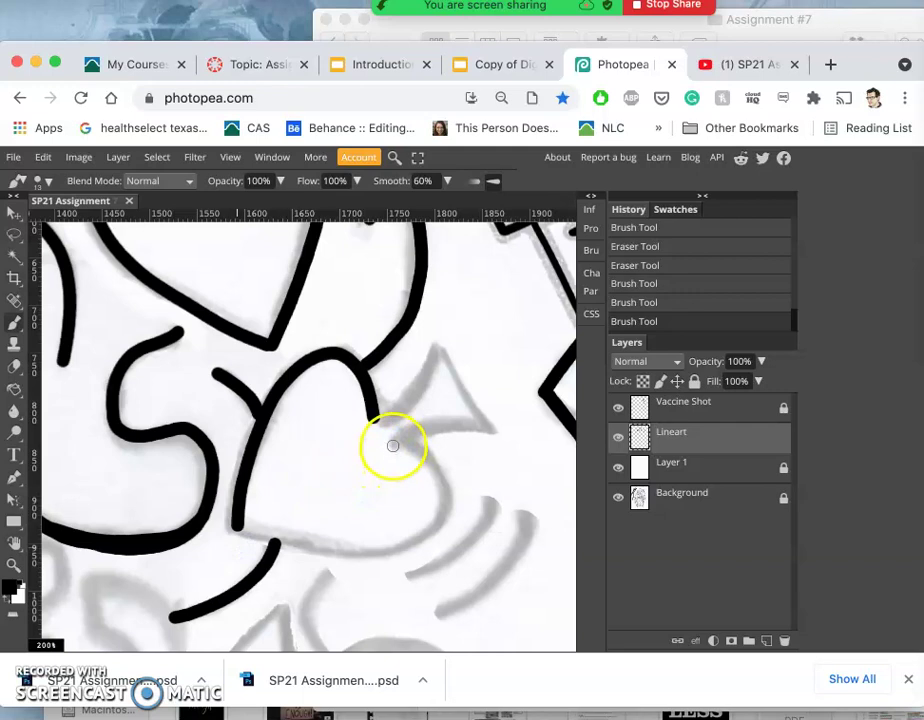
pyautogui.moveTo(393, 446)
pyautogui.mouseDown()
pyautogui.moveTo(442, 474)
pyautogui.moveTo(446, 499)
pyautogui.moveTo(438, 524)
pyautogui.moveTo(407, 550)
pyautogui.moveTo(362, 560)
pyautogui.moveTo(258, 526)
pyautogui.mouseUp()
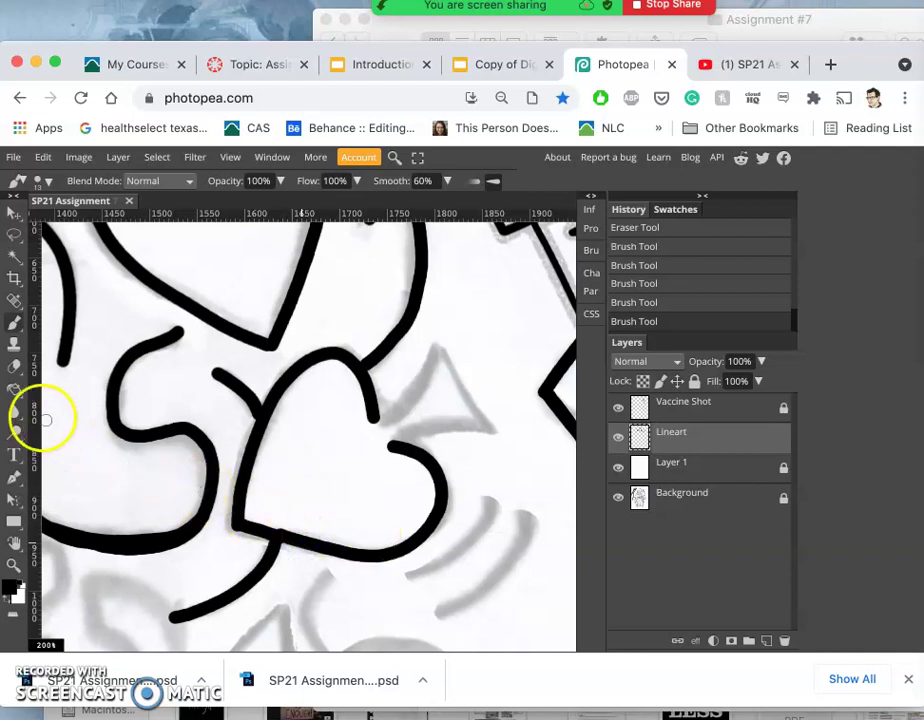
pyautogui.click(16, 368)
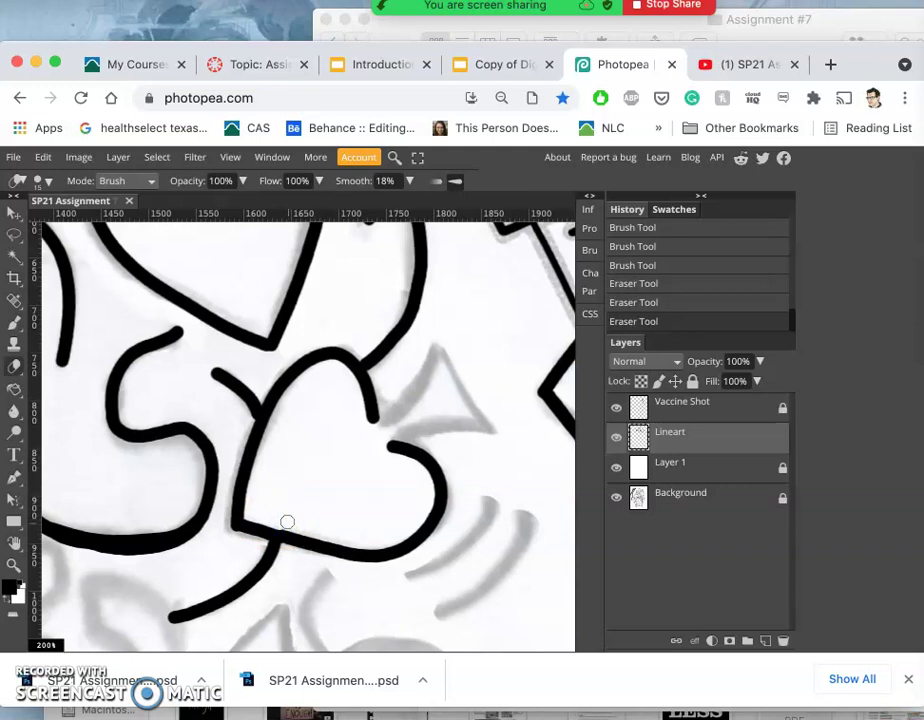
pyautogui.click(285, 522)
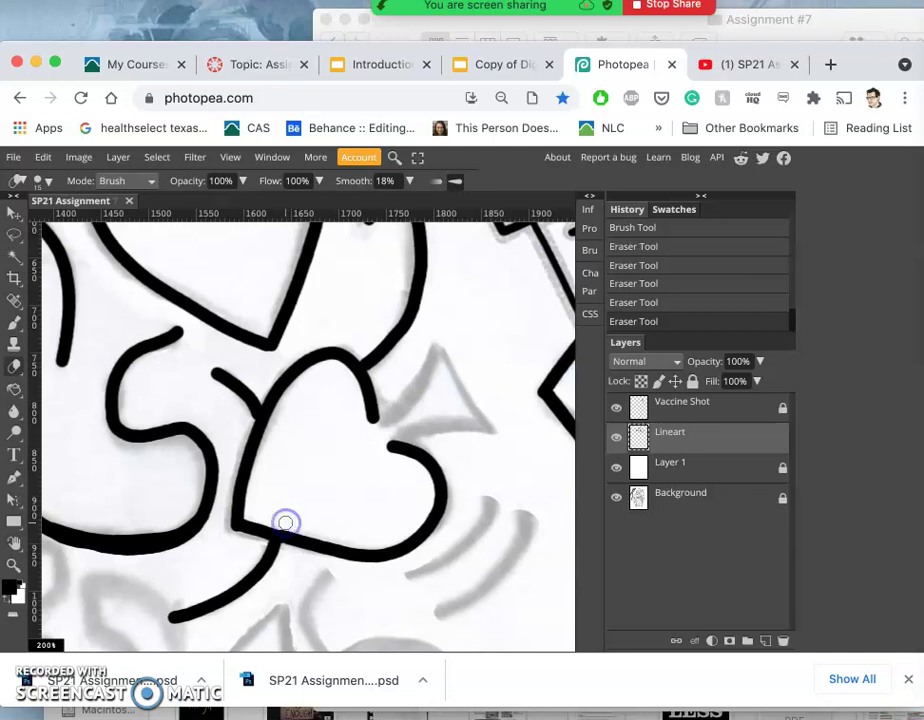
pyautogui.click(284, 524)
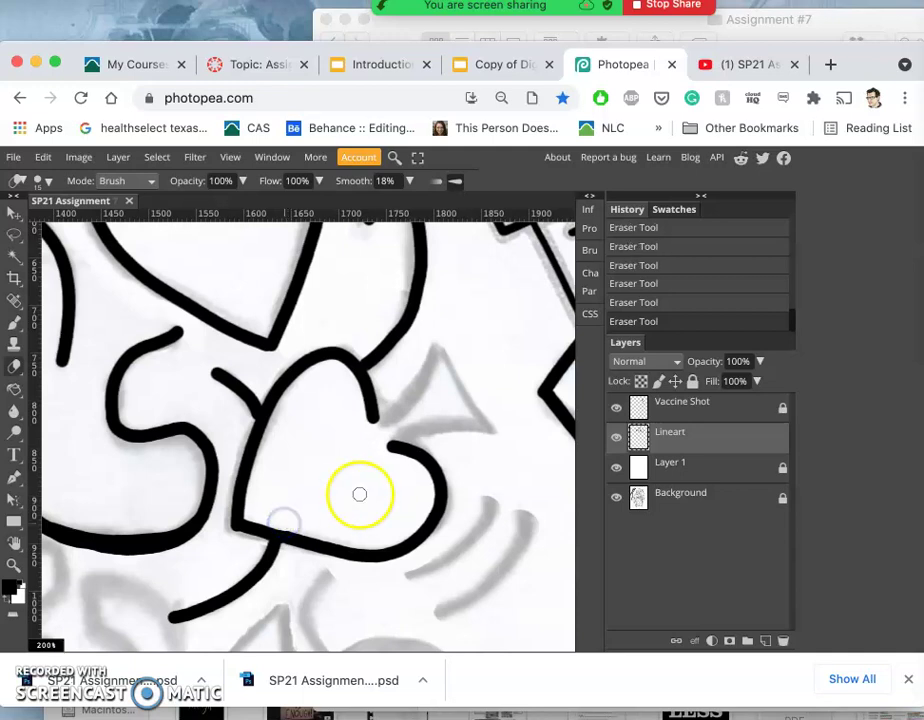
# - Ink the flared triangular stem of the spade with the Brush, connecting it to both lobes
pyautogui.click(16, 321)
pyautogui.moveTo(363, 372); pyautogui.dragTo(375, 421)
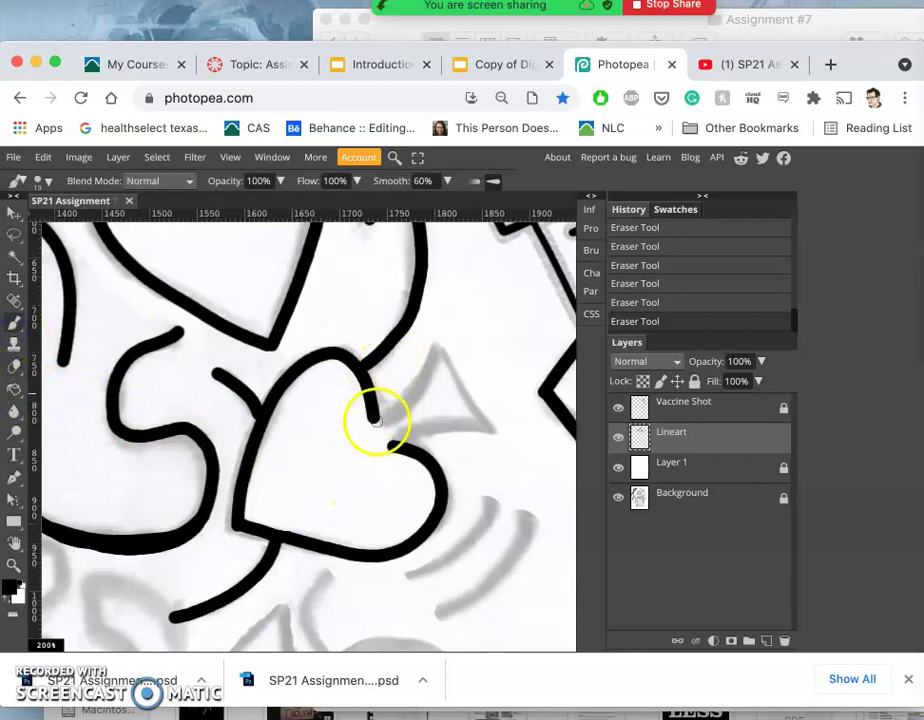
pyautogui.keyDown('shift'); pyautogui.click(401, 402); pyautogui.keyUp('shift')
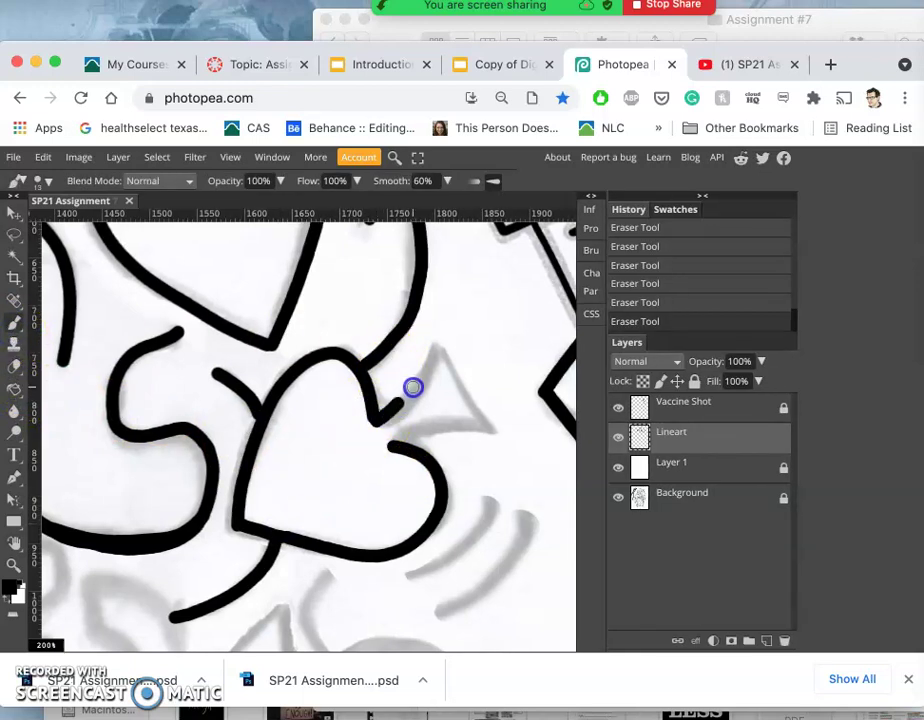
pyautogui.keyDown('shift'); pyautogui.click(424, 371); pyautogui.keyUp('shift')
pyautogui.keyDown('shift'); pyautogui.click(436, 337); pyautogui.keyUp('shift')
pyautogui.moveTo(451, 368)
pyautogui.mouseDown()
pyautogui.moveTo(476, 417)
pyautogui.moveTo(506, 443)
pyautogui.mouseUp()
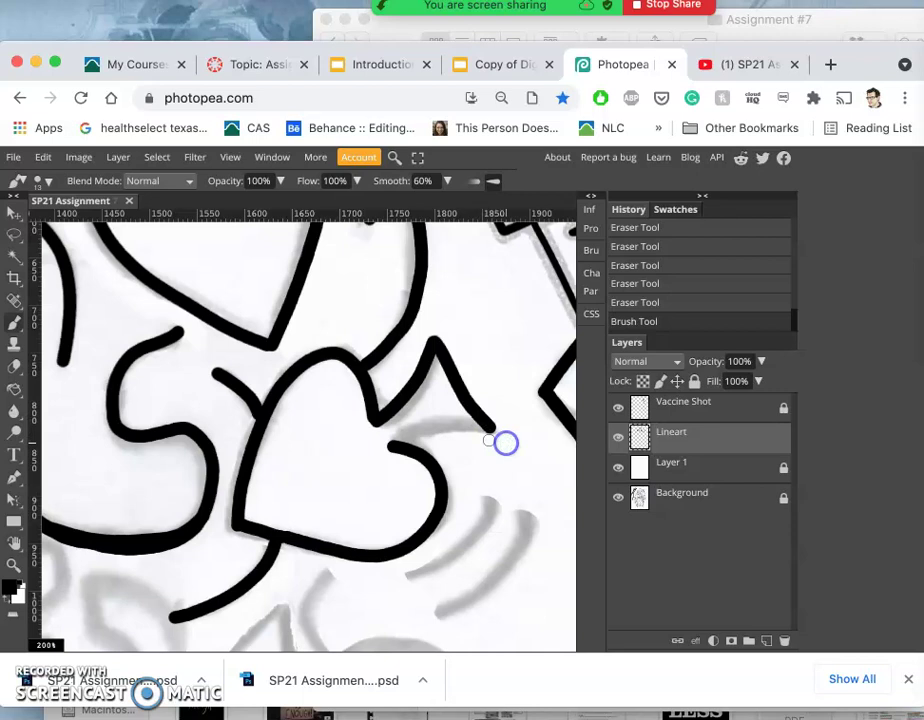
pyautogui.moveTo(391, 447)
pyautogui.mouseDown()
pyautogui.moveTo(439, 425)
pyautogui.moveTo(490, 428)
pyautogui.mouseUp()
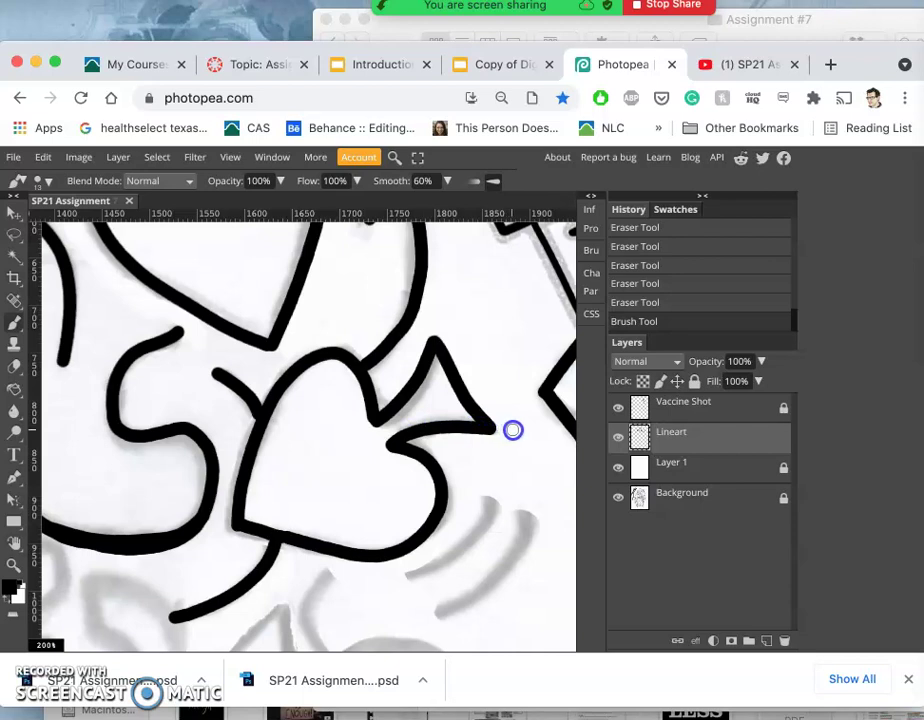
# - Ink the two parallel curved accent lines beside the spade's lower lobe
pyautogui.scroll(-2, 419, 487)
pyautogui.hscroll(2, 419, 487)
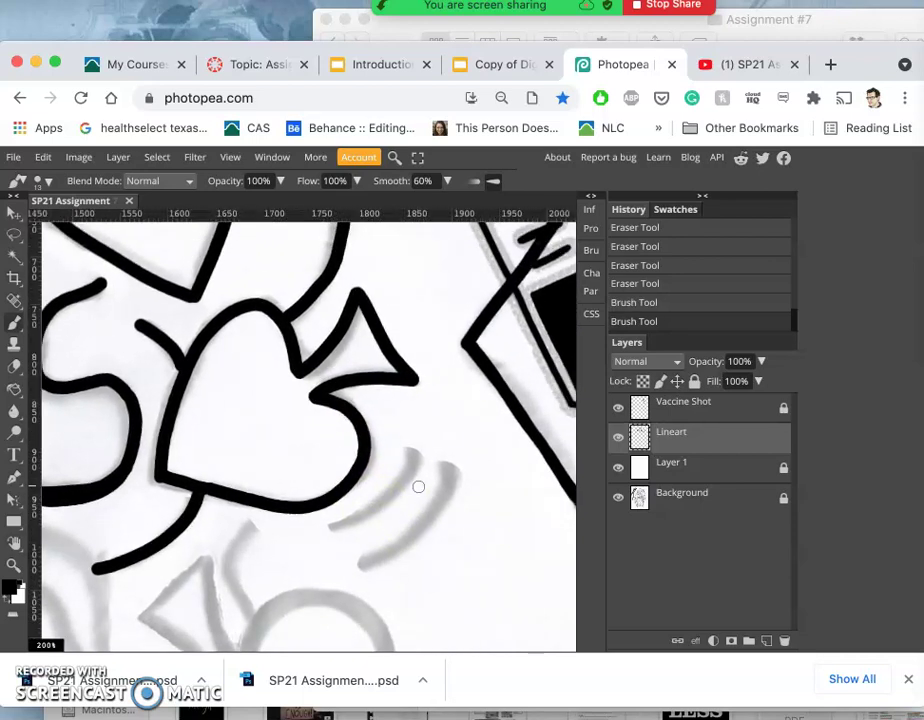
pyautogui.scroll(3, 419, 487)
pyautogui.scroll(-4, 419, 487)
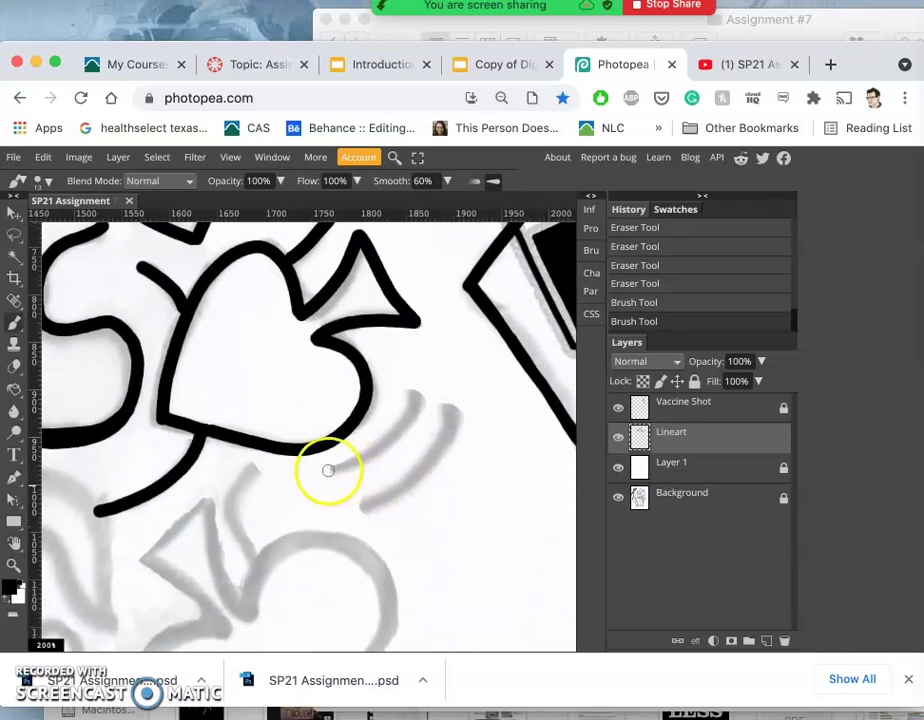
pyautogui.moveTo(328, 470)
pyautogui.mouseDown()
pyautogui.moveTo(384, 441)
pyautogui.moveTo(430, 380)
pyautogui.mouseUp()
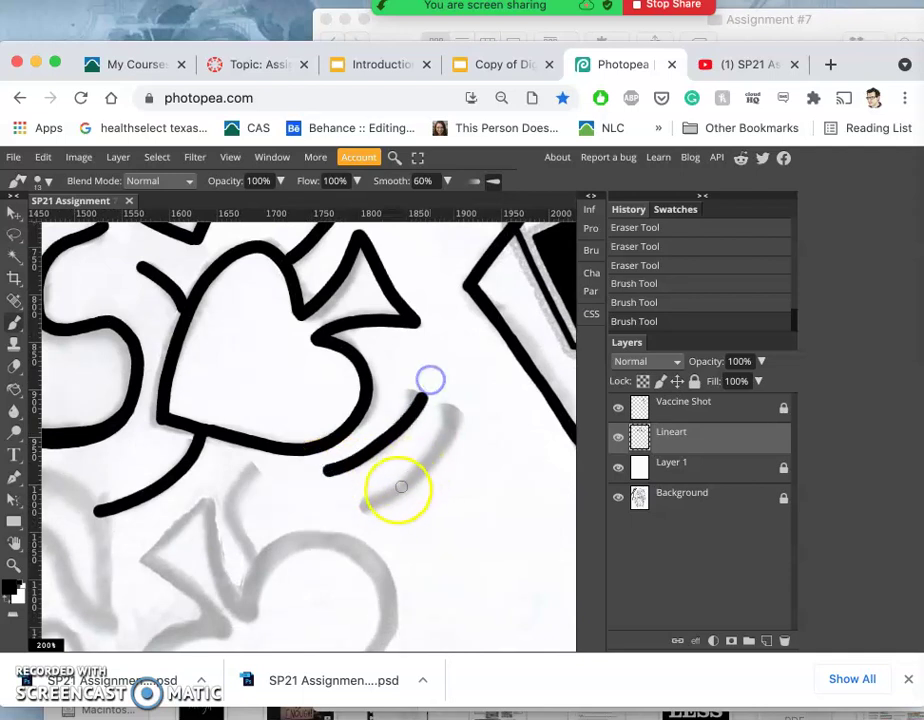
pyautogui.moveTo(363, 505)
pyautogui.mouseDown()
pyautogui.moveTo(421, 470)
pyautogui.moveTo(446, 437)
pyautogui.moveTo(454, 394)
pyautogui.mouseUp()
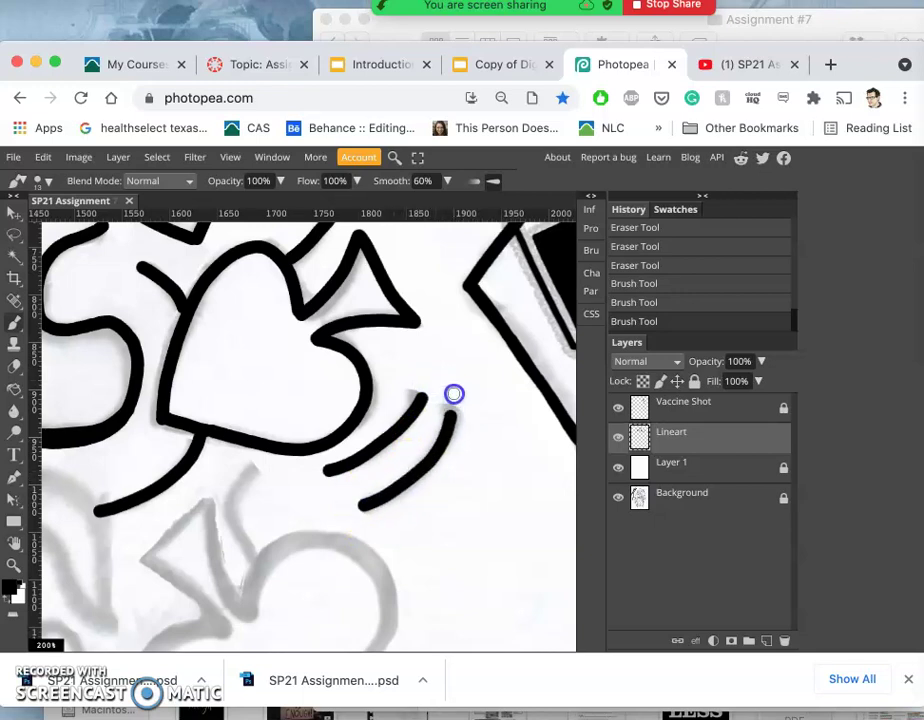
# - Ink the closed, pointed horn-like shape below the jaw, between the star and the club
pyautogui.scroll(-5, 326, 481)
pyautogui.hscroll(-3, 326, 481)
pyautogui.scroll(-2, 323, 480)
pyautogui.hscroll(-2, 323, 480)
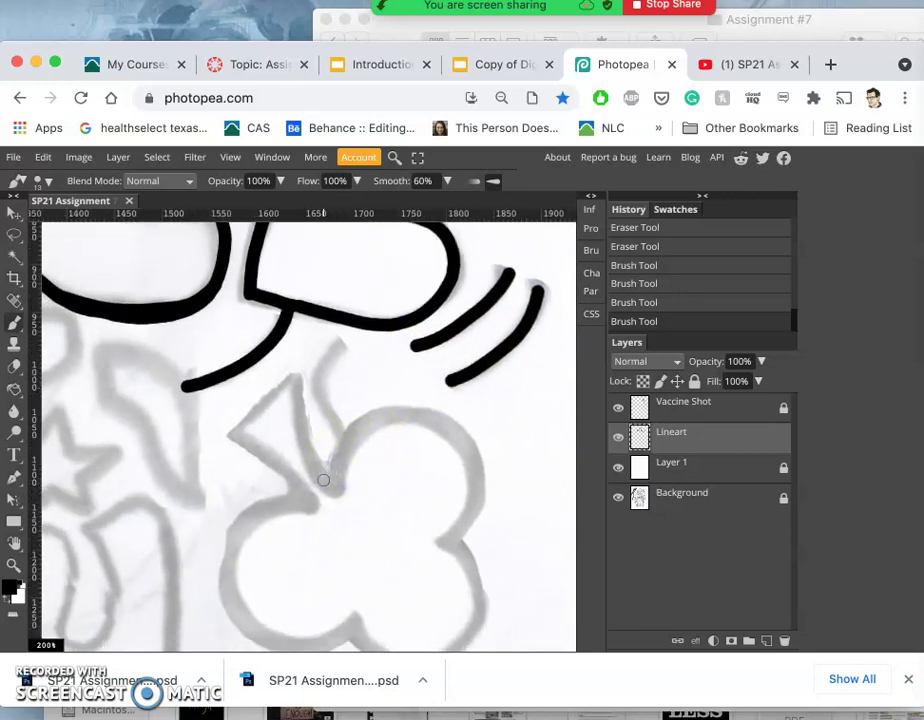
pyautogui.moveTo(102, 347)
pyautogui.mouseDown()
pyautogui.moveTo(172, 365)
pyautogui.moveTo(191, 390)
pyautogui.moveTo(192, 468)
pyautogui.moveTo(221, 515)
pyautogui.mouseUp()
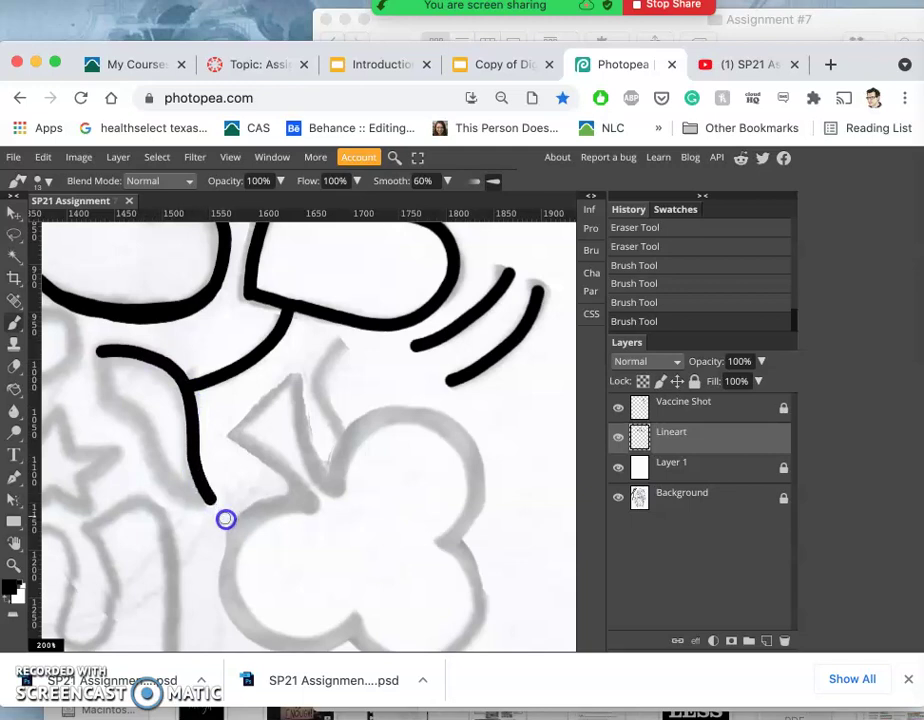
pyautogui.click(100, 352)
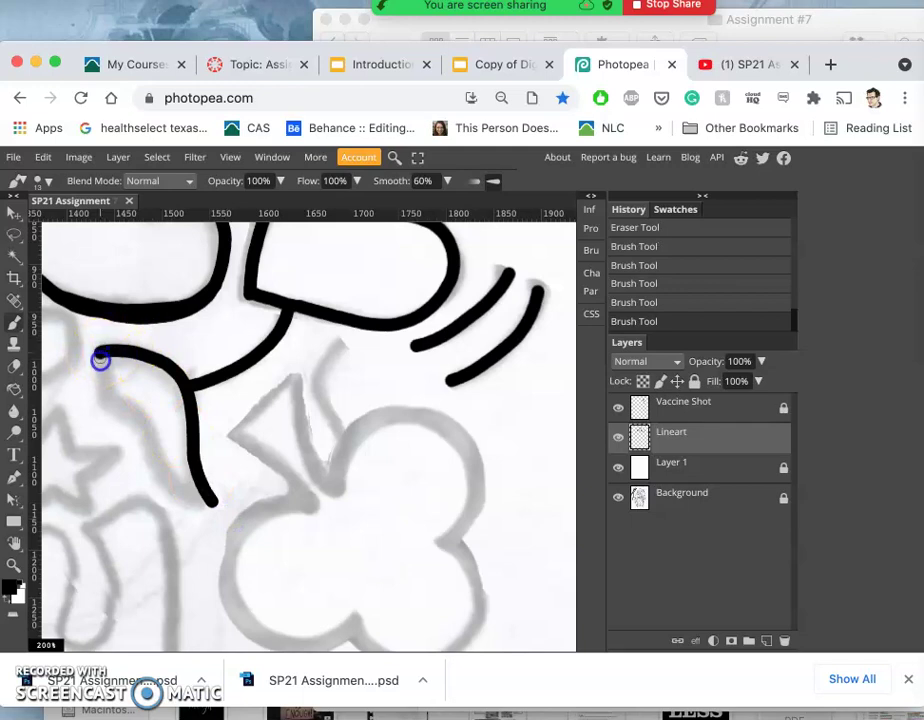
pyautogui.moveTo(105, 381); pyautogui.dragTo(113, 426)
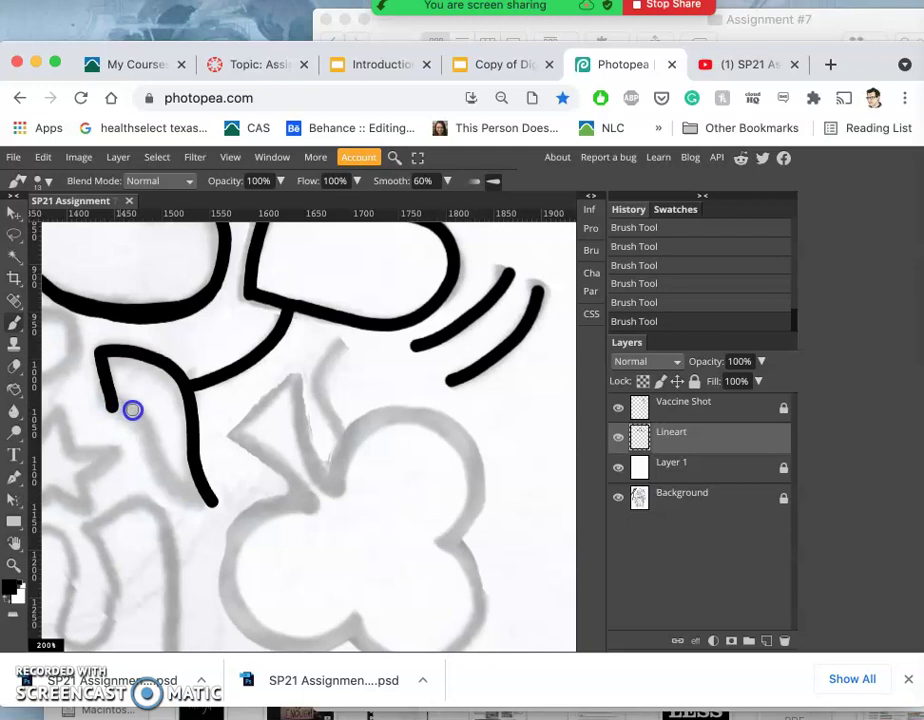
pyautogui.moveTo(148, 429)
pyautogui.mouseDown()
pyautogui.moveTo(169, 489)
pyautogui.moveTo(189, 507)
pyautogui.mouseUp()
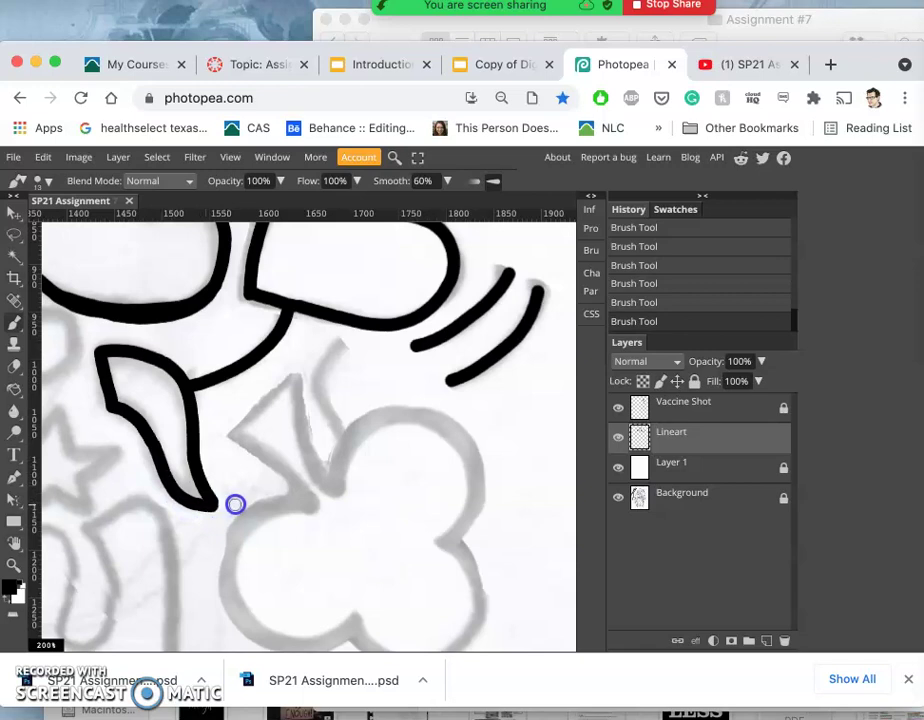
pyautogui.moveTo(235, 503); pyautogui.dragTo(235, 503)
pyautogui.hscroll(-5, 278, 391)
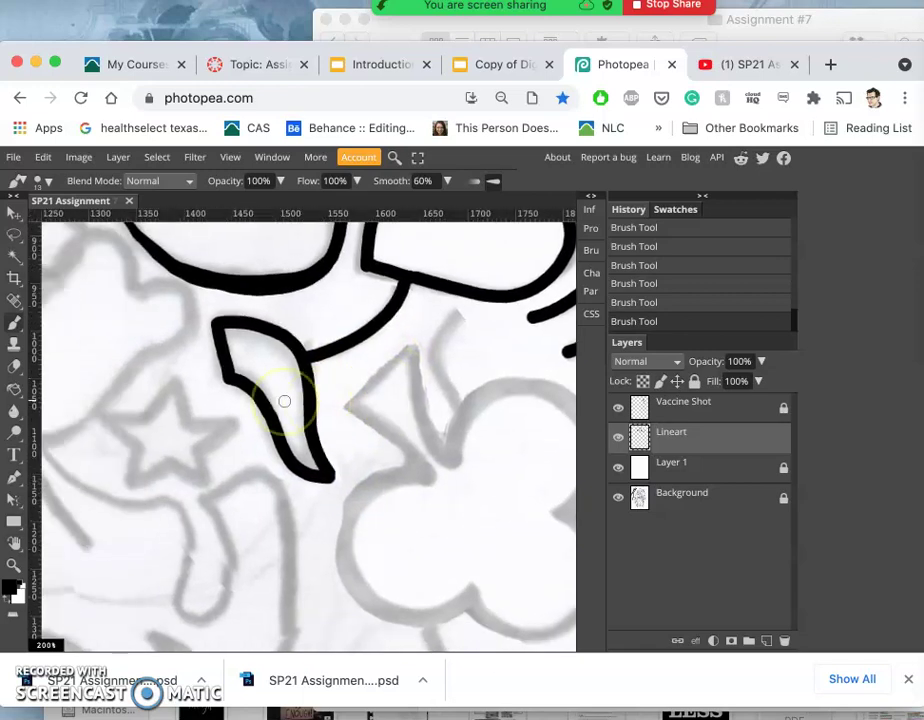
pyautogui.hscroll(-4, 285, 401)
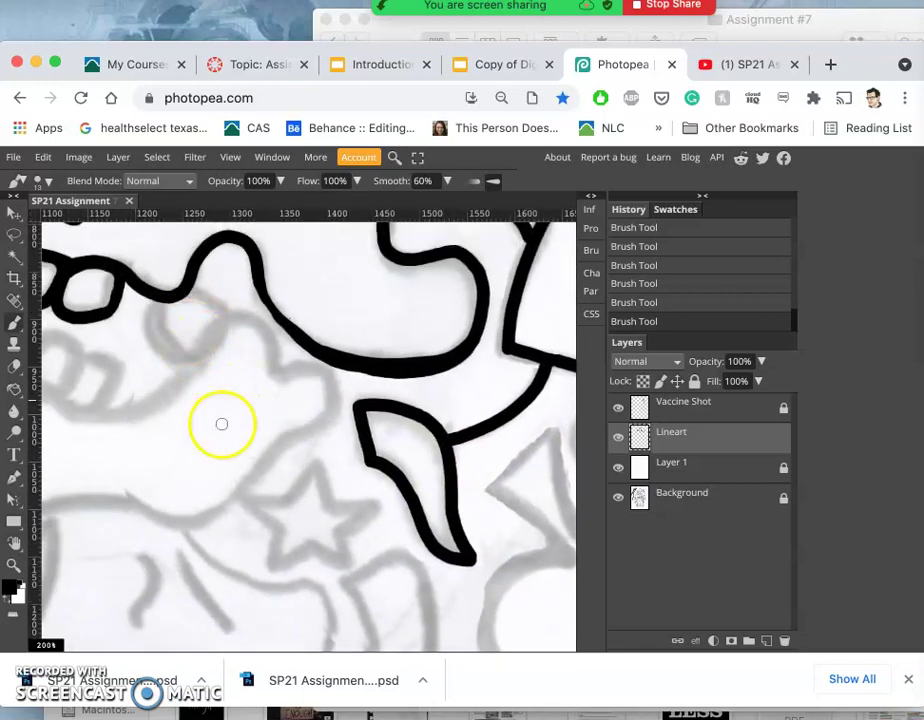
pyautogui.hscroll(3, 222, 424)
pyautogui.scroll(-2, 221, 424)
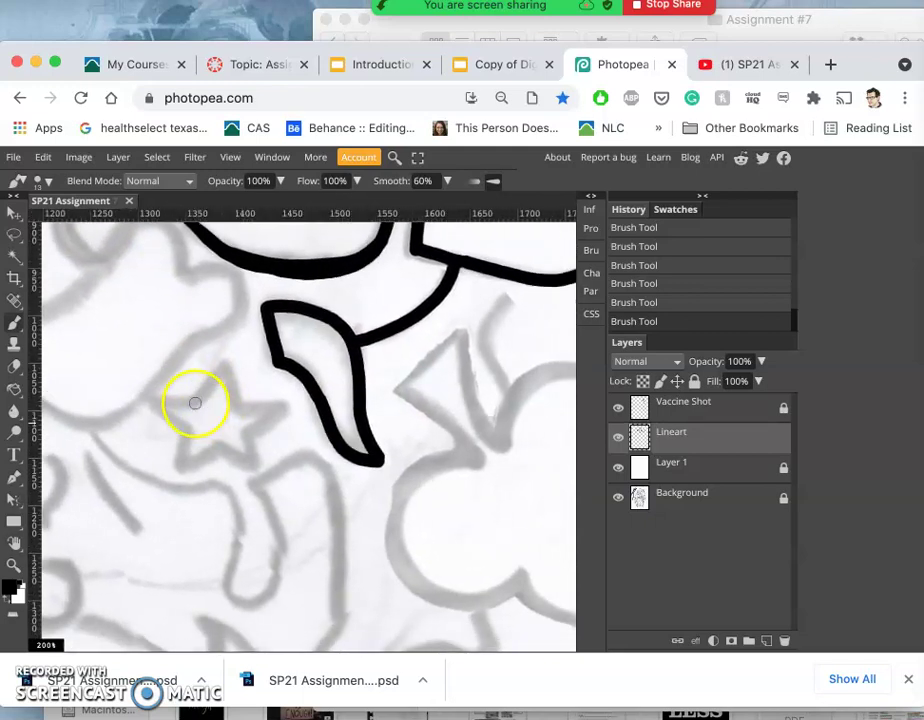
# - Ink the upper slanted edge of the club's triangular stem with the Brush
pyautogui.hscroll(5, 368, 420)
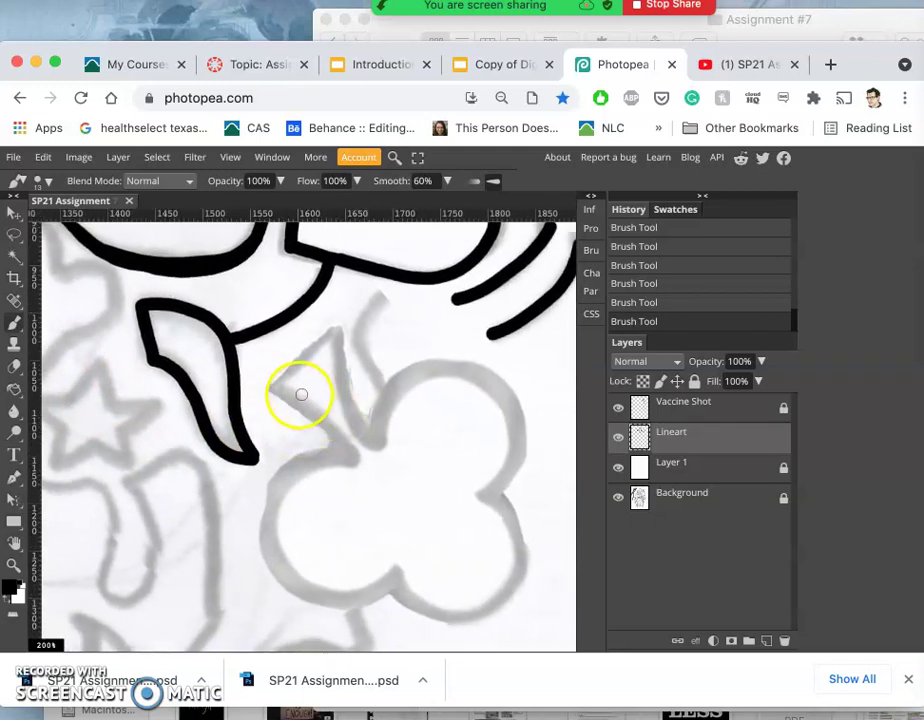
pyautogui.moveTo(270, 388); pyautogui.dragTo(351, 319)
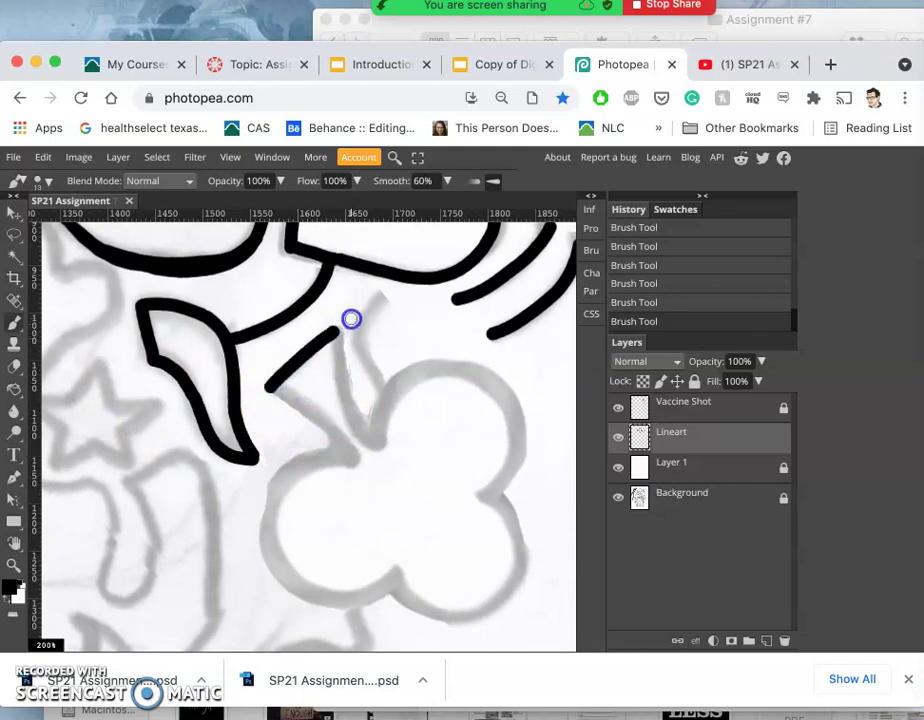
# - Open the Navigator panel
pyautogui.click(279, 159)
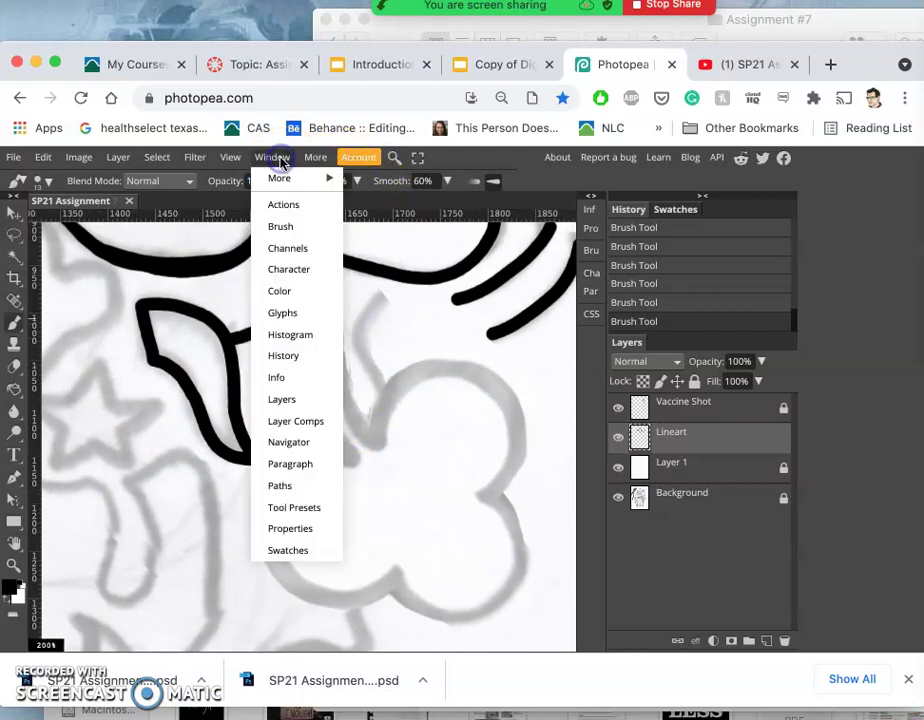
pyautogui.click(303, 447)
pyautogui.click(530, 232)
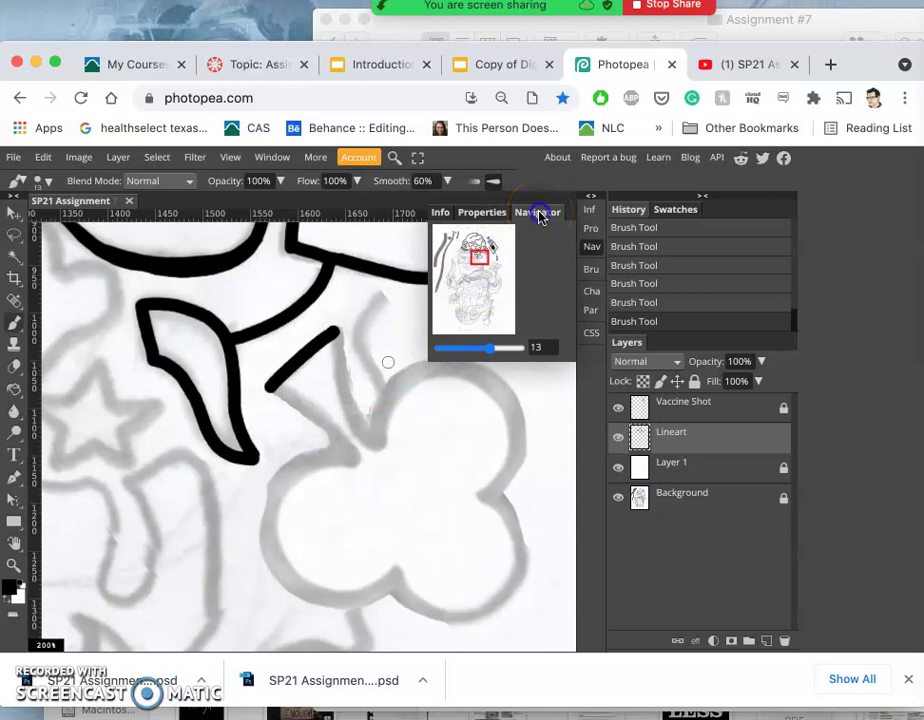
# - Try to dock the Navigator in the same panel group as History and Swatches, and collapse it
pyautogui.moveTo(539, 216); pyautogui.dragTo(765, 353)
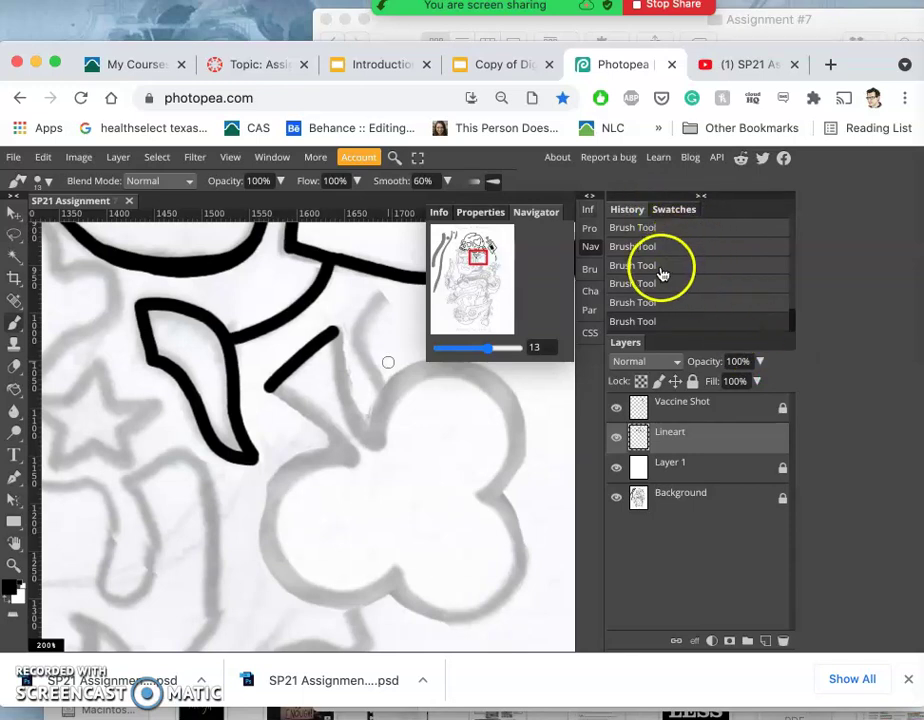
pyautogui.moveTo(545, 212); pyautogui.dragTo(718, 210)
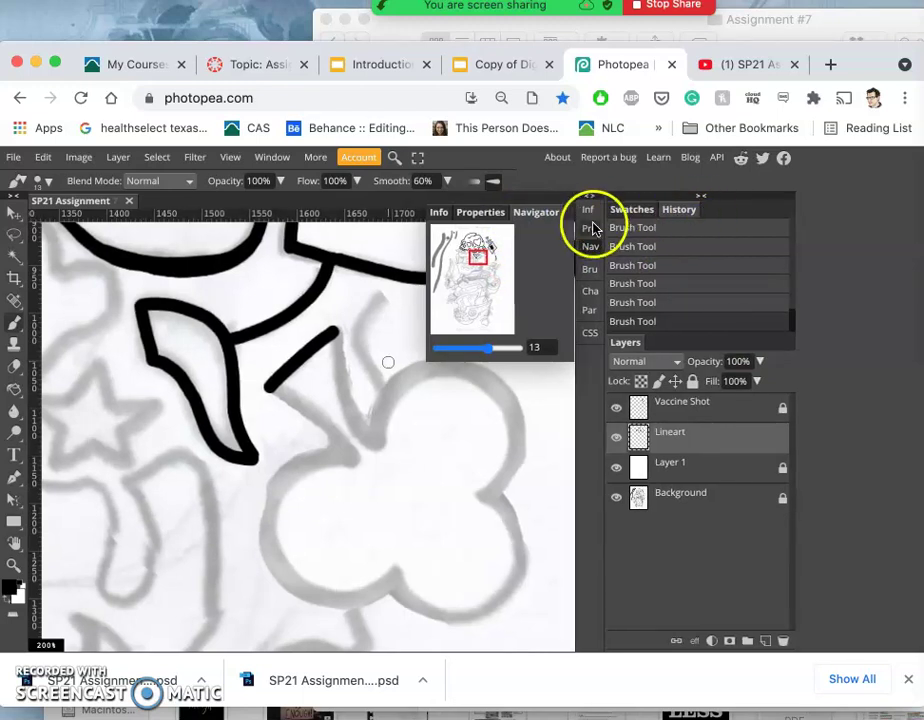
pyautogui.moveTo(528, 222); pyautogui.dragTo(722, 206)
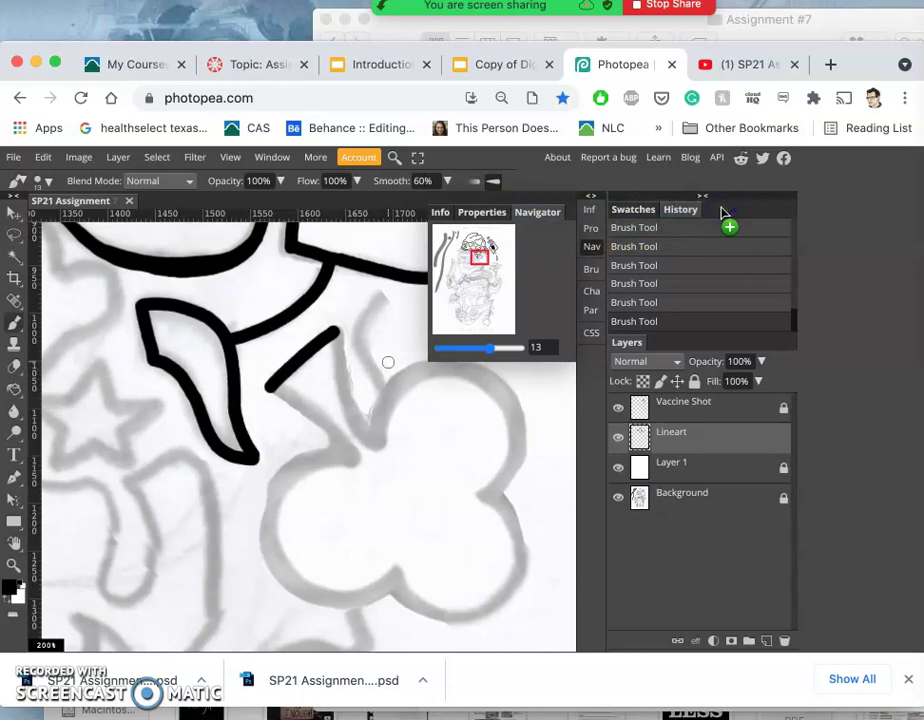
pyautogui.click(594, 253)
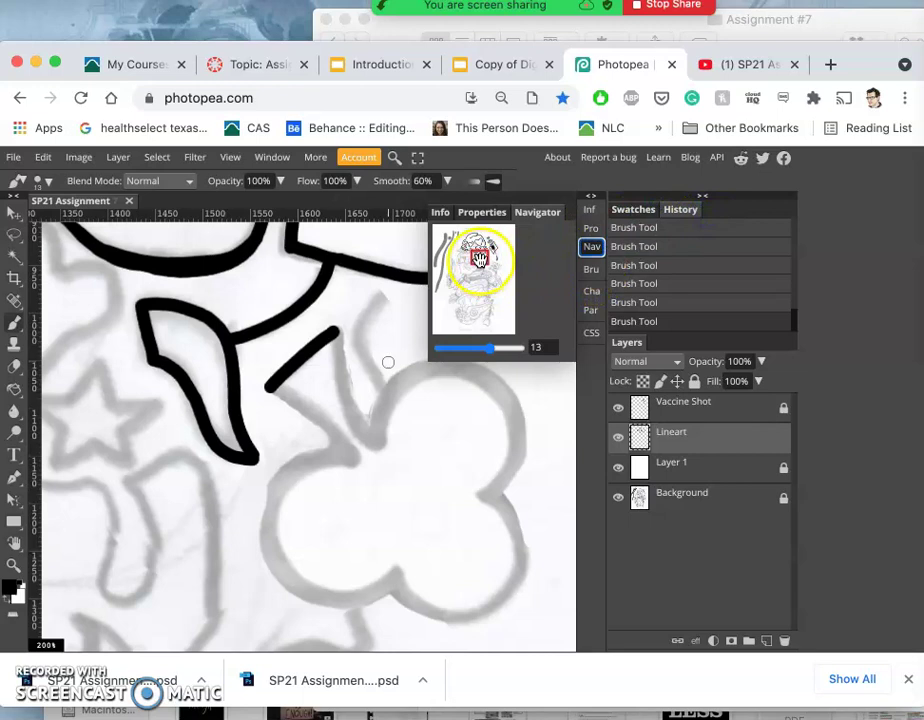
pyautogui.click(539, 216)
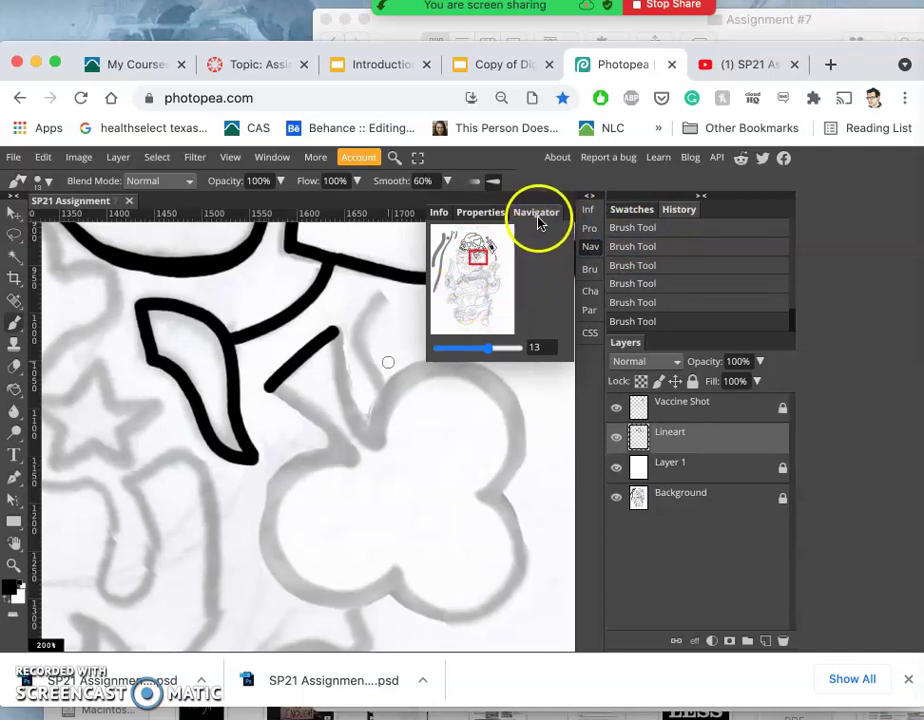
pyautogui.click(589, 248)
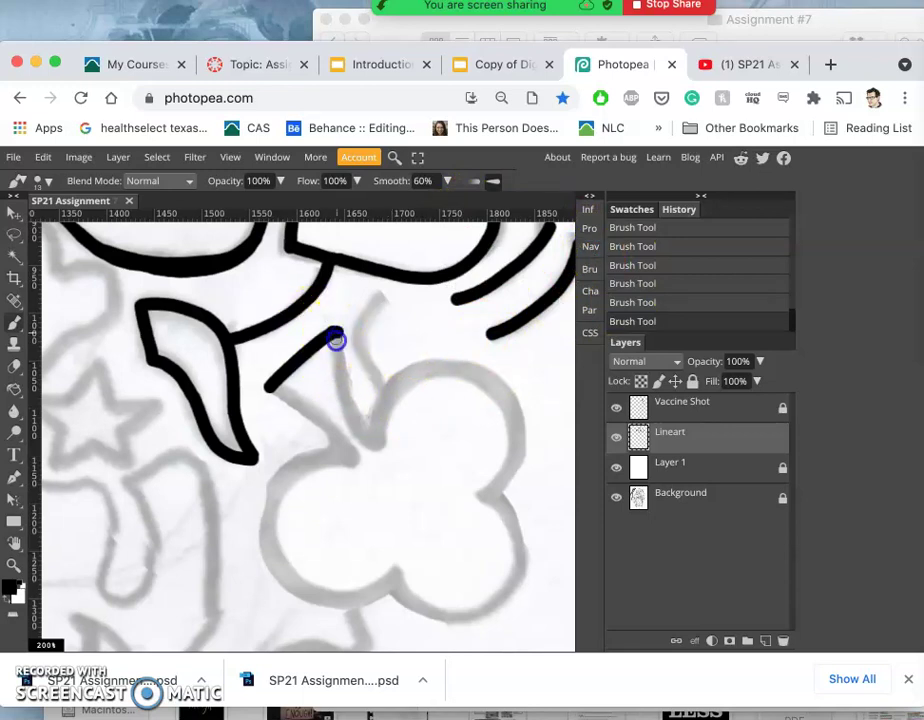
# - Ink the two remaining stem edges and the three rounded lobes of the club, closing its outline
pyautogui.moveTo(335, 350)
pyautogui.mouseDown()
pyautogui.moveTo(351, 415)
pyautogui.moveTo(388, 453)
pyautogui.mouseUp()
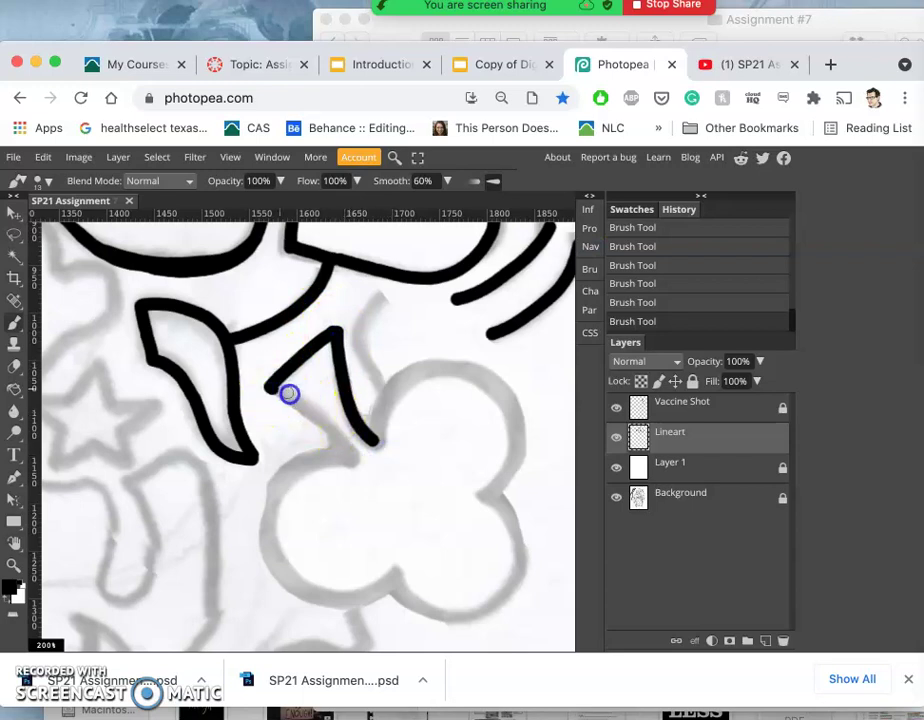
pyautogui.moveTo(288, 393)
pyautogui.mouseDown()
pyautogui.moveTo(358, 473)
pyautogui.moveTo(376, 441)
pyautogui.moveTo(379, 404)
pyautogui.moveTo(396, 384)
pyautogui.moveTo(452, 369)
pyautogui.moveTo(487, 382)
pyautogui.moveTo(511, 406)
pyautogui.moveTo(514, 460)
pyautogui.moveTo(501, 483)
pyautogui.moveTo(466, 505)
pyautogui.mouseUp()
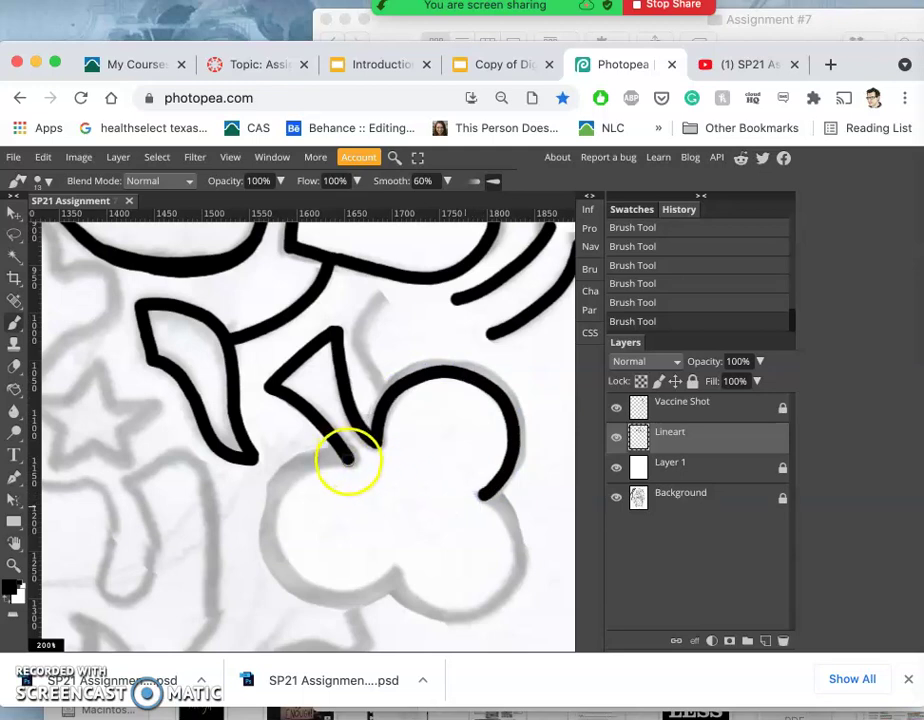
pyautogui.moveTo(346, 459)
pyautogui.mouseDown()
pyautogui.moveTo(297, 470)
pyautogui.moveTo(274, 487)
pyautogui.moveTo(262, 536)
pyautogui.moveTo(281, 570)
pyautogui.moveTo(301, 586)
pyautogui.moveTo(361, 600)
pyautogui.moveTo(392, 584)
pyautogui.moveTo(401, 552)
pyautogui.mouseUp()
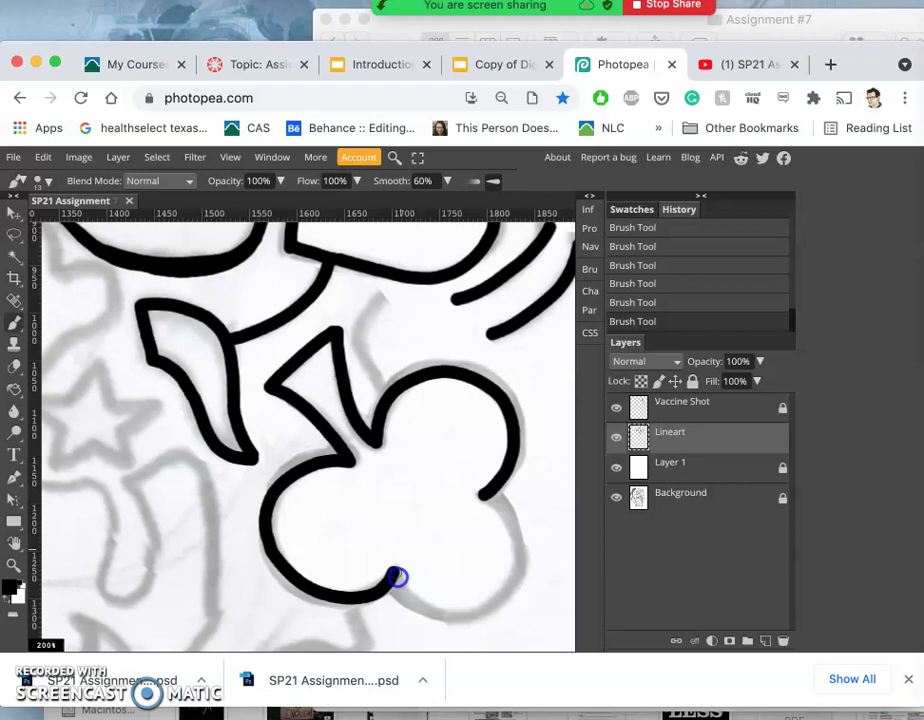
pyautogui.moveTo(406, 597)
pyautogui.mouseDown()
pyautogui.moveTo(439, 619)
pyautogui.moveTo(481, 619)
pyautogui.moveTo(505, 591)
pyautogui.moveTo(505, 567)
pyautogui.mouseUp()
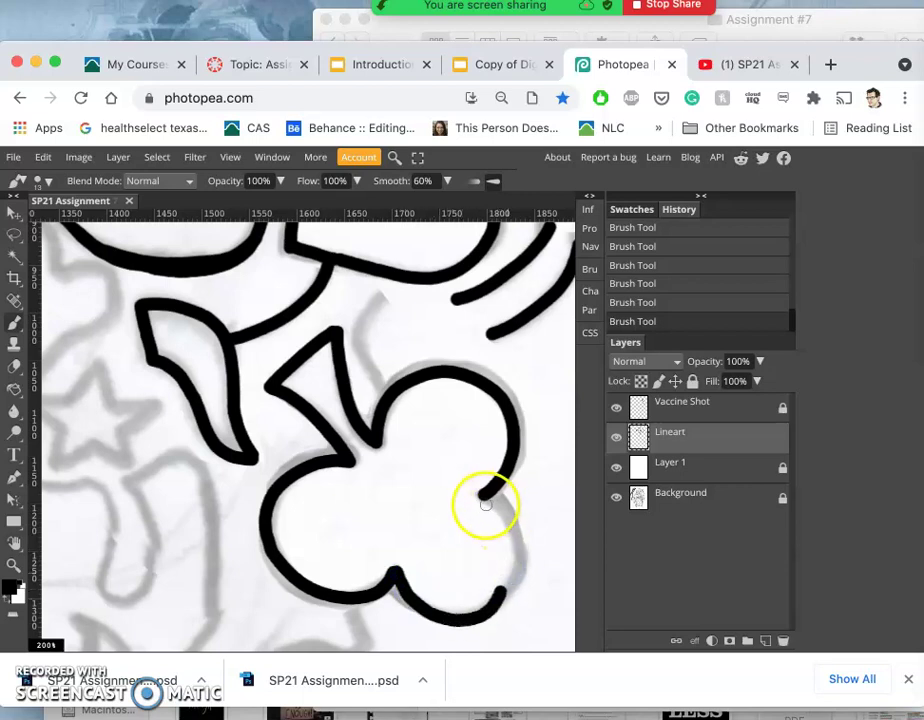
pyautogui.moveTo(485, 495)
pyautogui.mouseDown()
pyautogui.moveTo(511, 514)
pyautogui.moveTo(524, 567)
pyautogui.moveTo(495, 612)
pyautogui.moveTo(458, 620)
pyautogui.mouseUp()
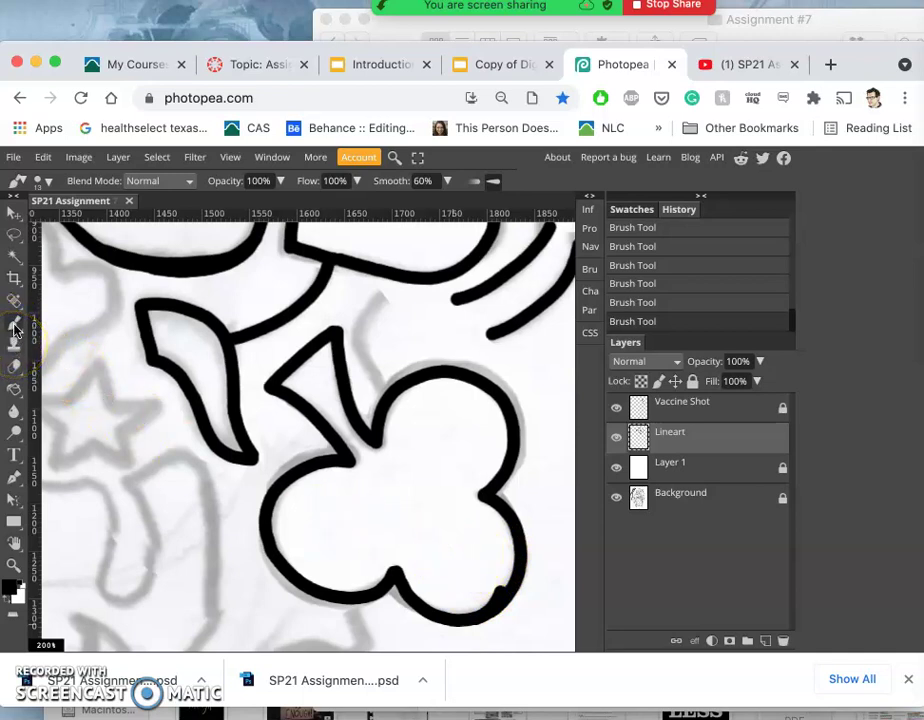
# - Erase the excess ink along the inner edge of the club's lower-right lobe
pyautogui.click(14, 367)
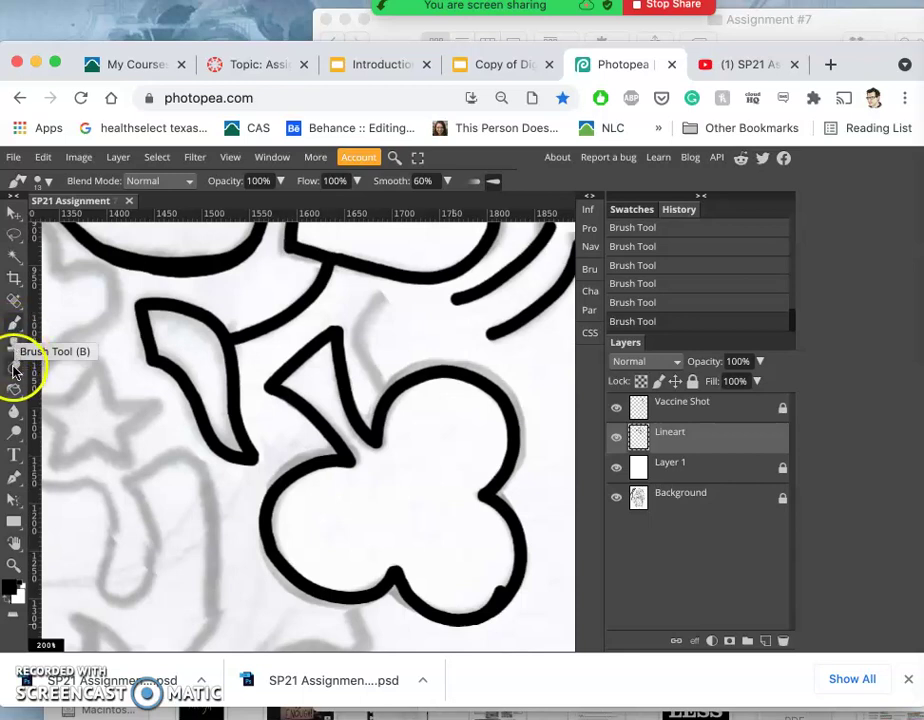
pyautogui.moveTo(466, 554)
pyautogui.mouseDown()
pyautogui.moveTo(489, 582)
pyautogui.moveTo(482, 590)
pyautogui.mouseUp()
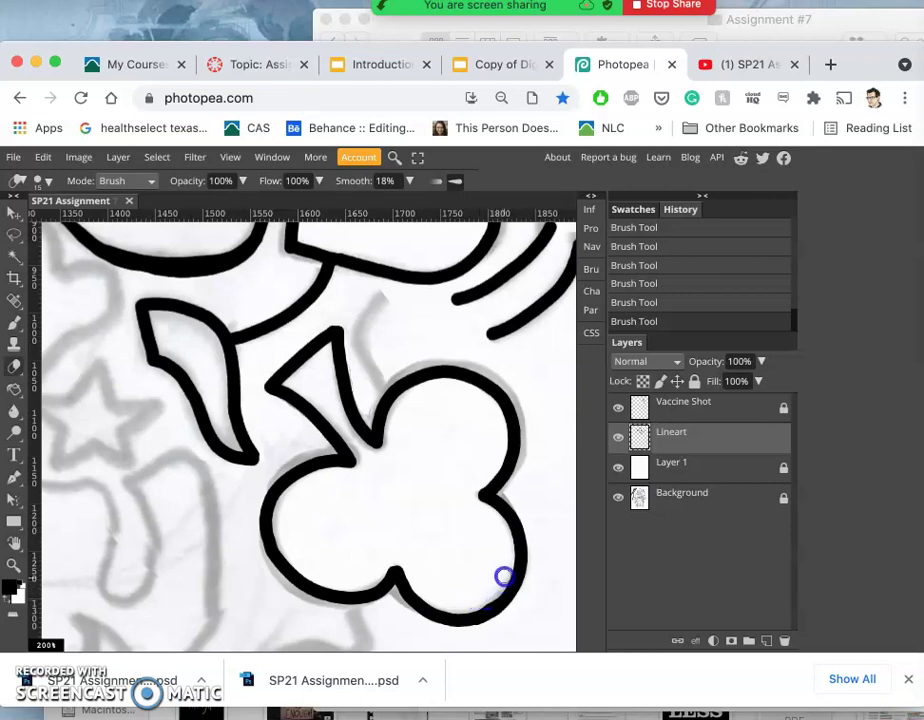
pyautogui.moveTo(482, 598)
pyautogui.mouseDown()
pyautogui.moveTo(402, 540)
pyautogui.moveTo(359, 534)
pyautogui.mouseUp()
# - Ink the curved line rising from the club's upper lobe beside its stem with the Brush
pyautogui.scroll(-2, 359, 536)
pyautogui.scroll(-4, 359, 536)
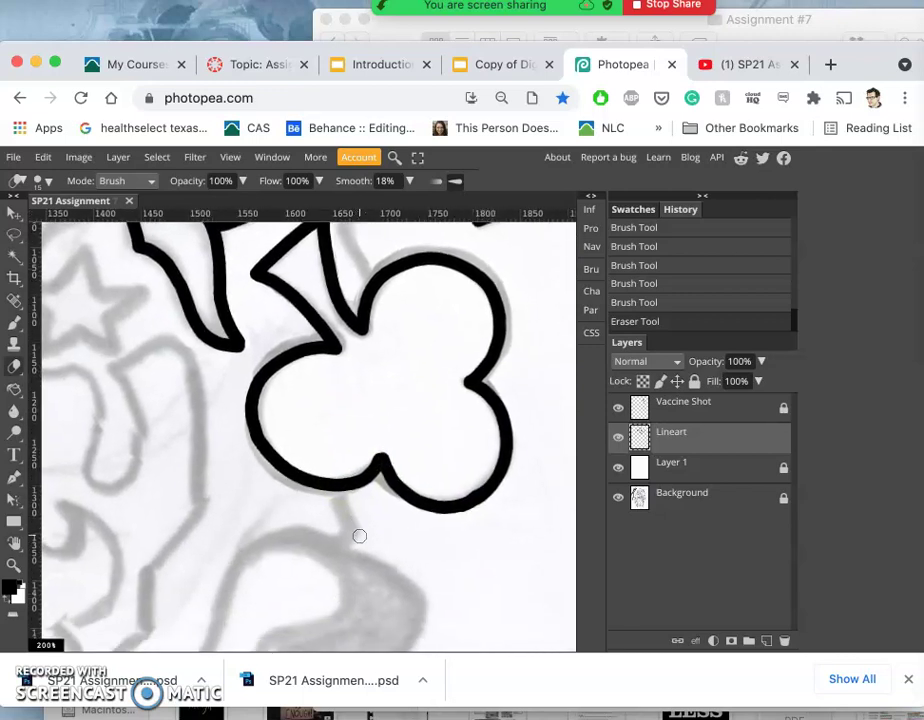
pyautogui.hscroll(-4, 359, 536)
pyautogui.scroll(4, 359, 536)
pyautogui.hscroll(5, 359, 536)
pyautogui.scroll(2, 359, 536)
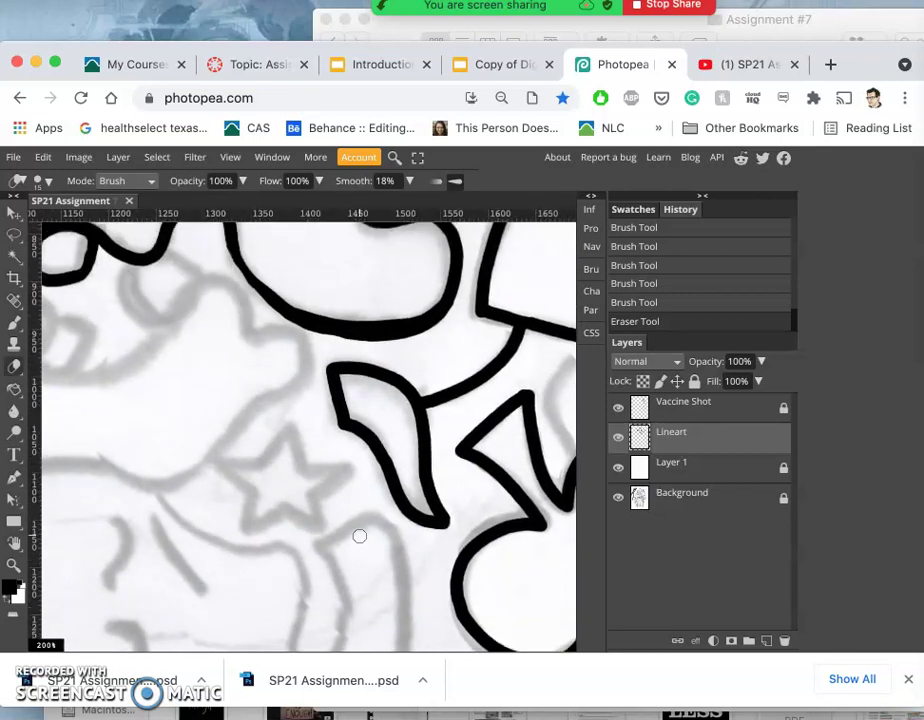
pyautogui.click(86, 431)
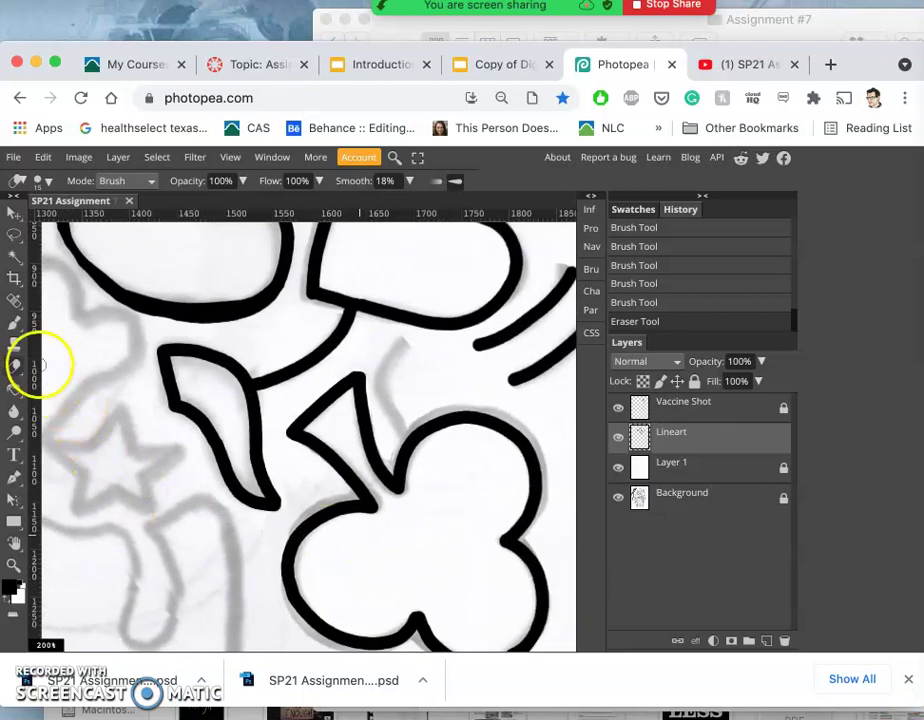
pyautogui.click(14, 323)
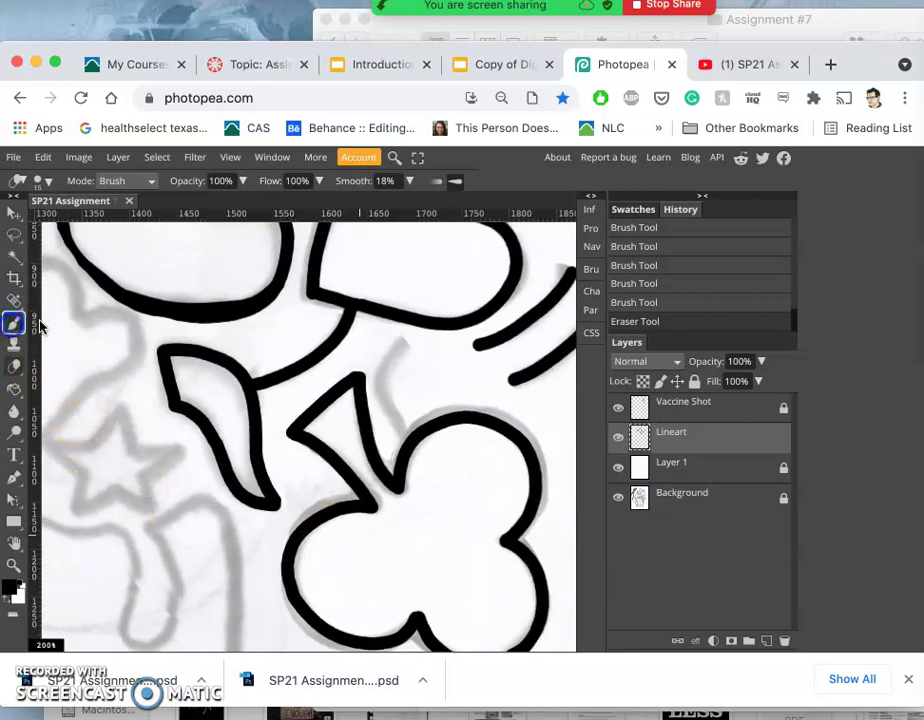
pyautogui.click(406, 339)
pyautogui.moveTo(397, 362)
pyautogui.mouseDown()
pyautogui.moveTo(377, 388)
pyautogui.moveTo(380, 410)
pyautogui.moveTo(425, 450)
pyautogui.mouseUp()
# - Extend the curved line above the club up to the spade's lower edge and smooth its join
pyautogui.scroll(-5, 425, 452)
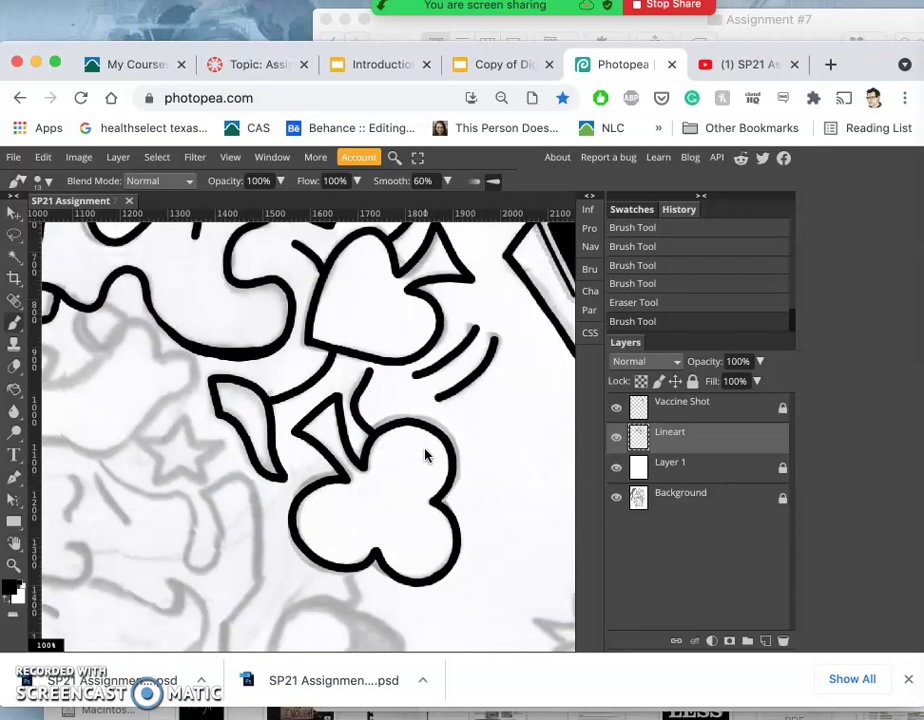
pyautogui.scroll(-1, 425, 456)
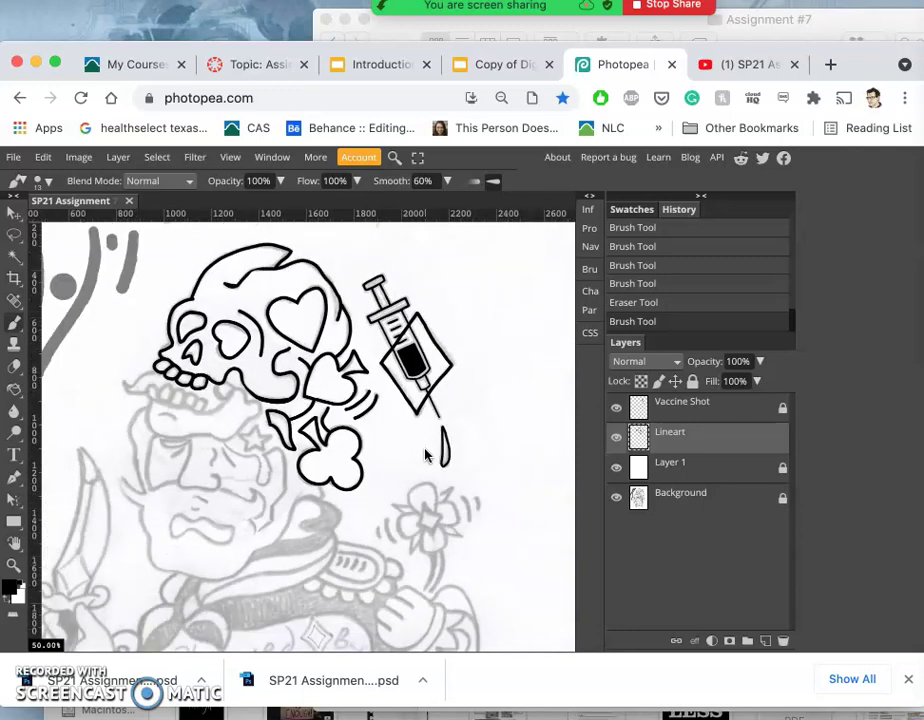
pyautogui.scroll(-1, 425, 456)
pyautogui.scroll(5, 425, 455)
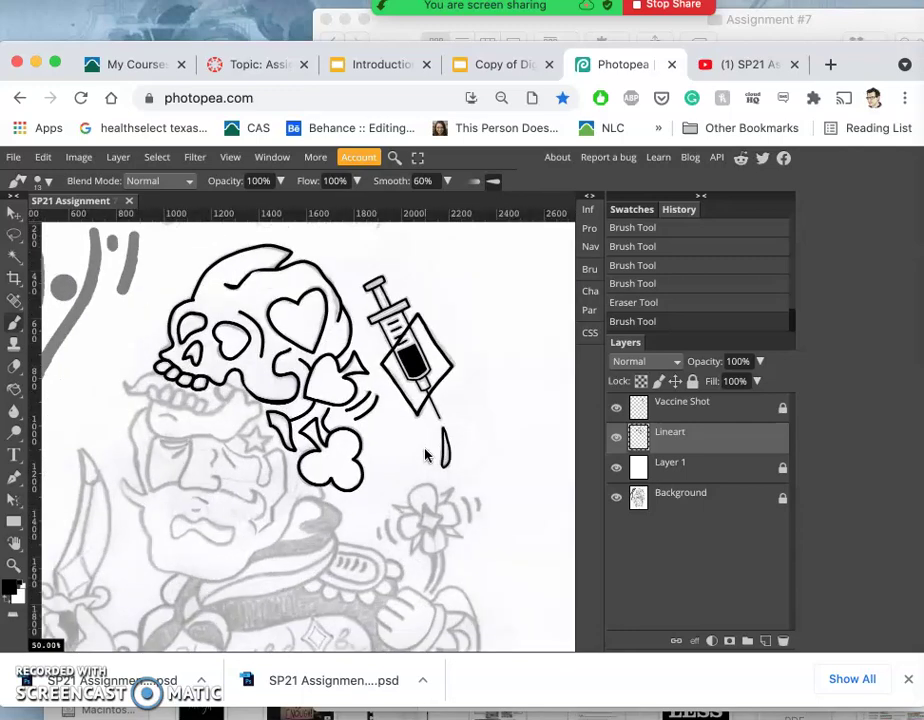
pyautogui.click(427, 381)
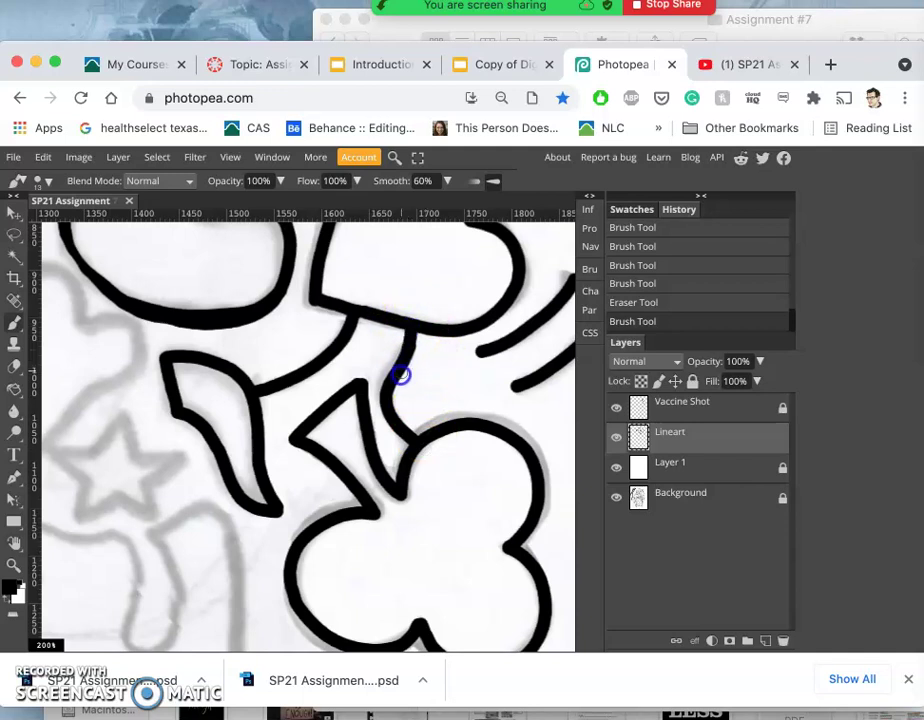
pyautogui.click(399, 376)
pyautogui.moveTo(414, 338); pyautogui.dragTo(406, 374)
# - Ink the line that drops from the club's underside, hooks inward and slopes down to the figure's collar
pyautogui.scroll(-2, 406, 374)
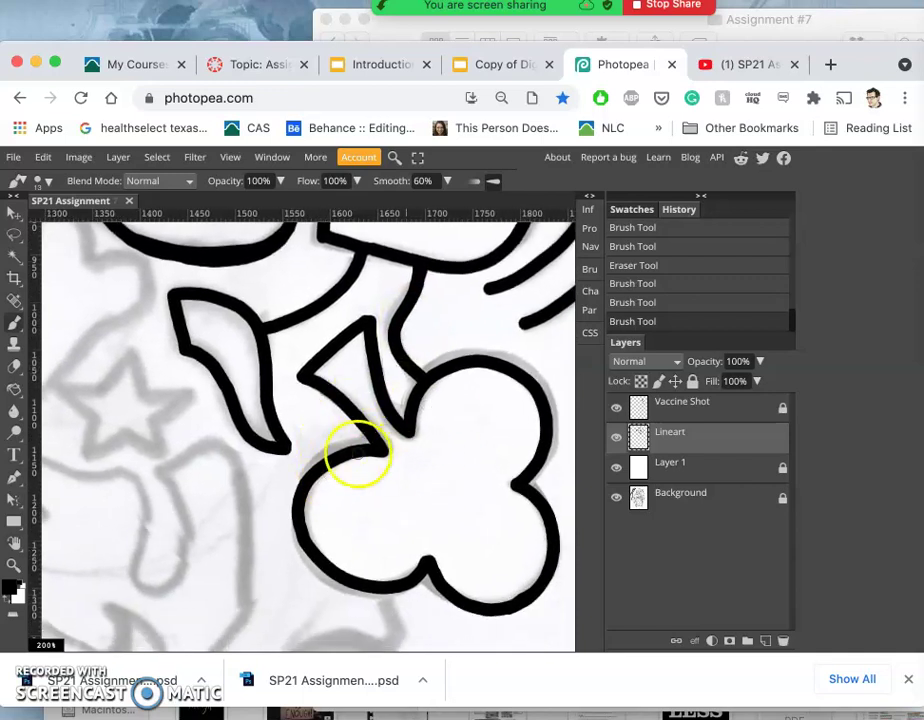
pyautogui.press('super+plus')
pyautogui.press('super+plus')
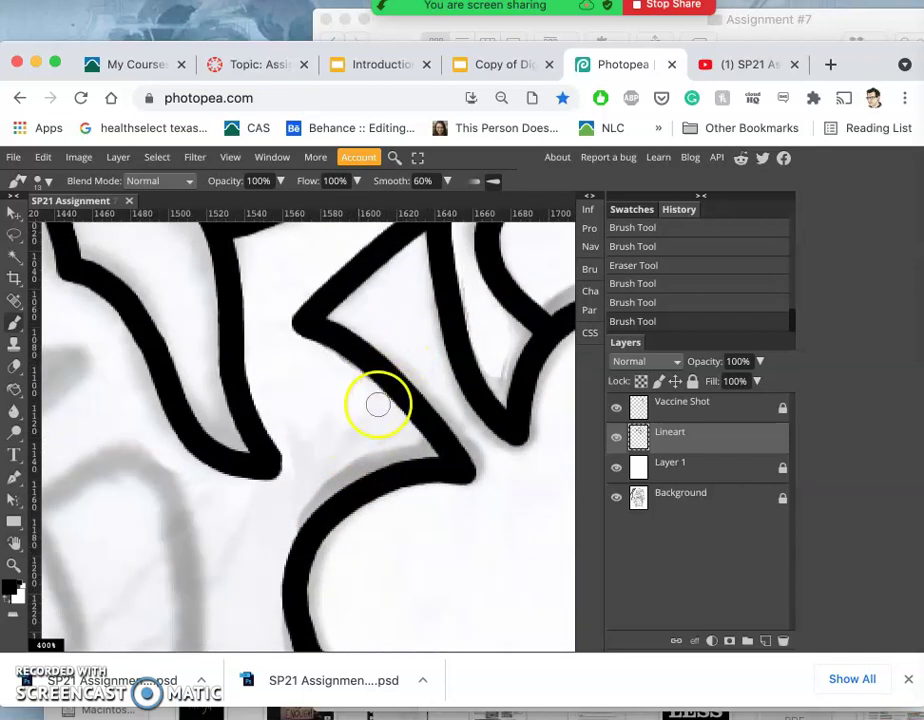
pyautogui.scroll(-3, 378, 404)
pyautogui.scroll(-2, 287, 458)
pyautogui.scroll(-5, 288, 478)
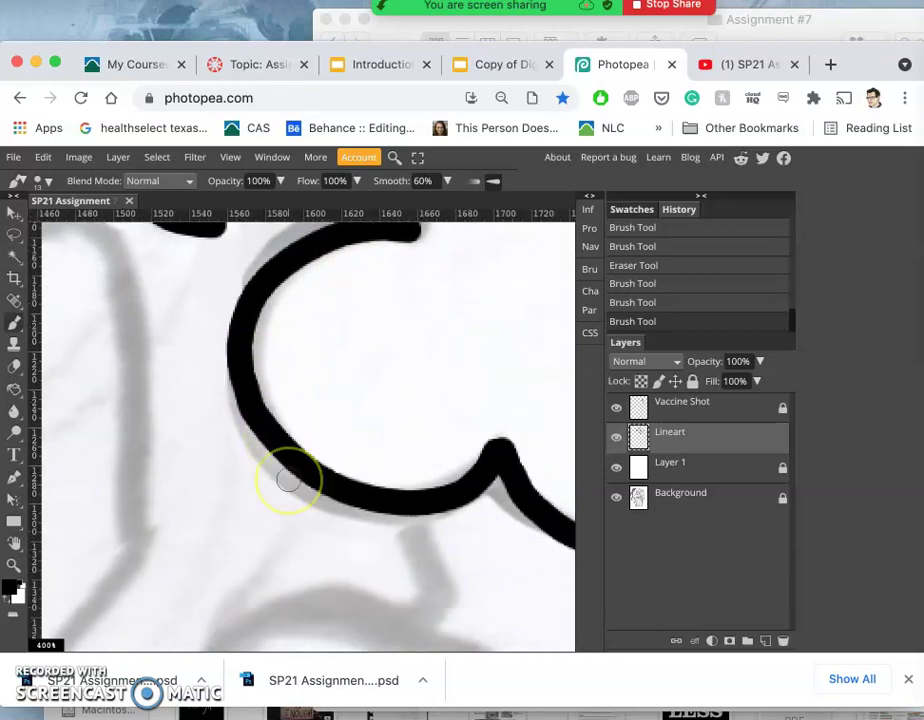
pyautogui.scroll(-2, 289, 480)
pyautogui.press('super+minus')
pyautogui.press('super+minus')
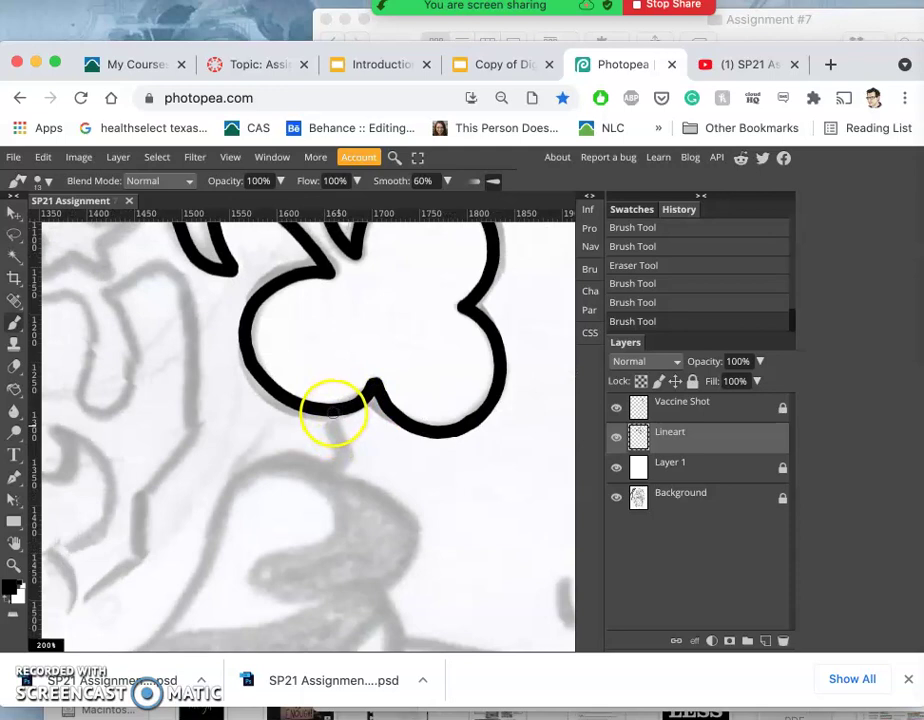
pyautogui.moveTo(340, 441)
pyautogui.mouseDown()
pyautogui.moveTo(353, 468)
pyautogui.moveTo(330, 488)
pyautogui.moveTo(258, 460)
pyautogui.moveTo(230, 476)
pyautogui.moveTo(181, 600)
pyautogui.moveTo(140, 650)
pyautogui.mouseUp()
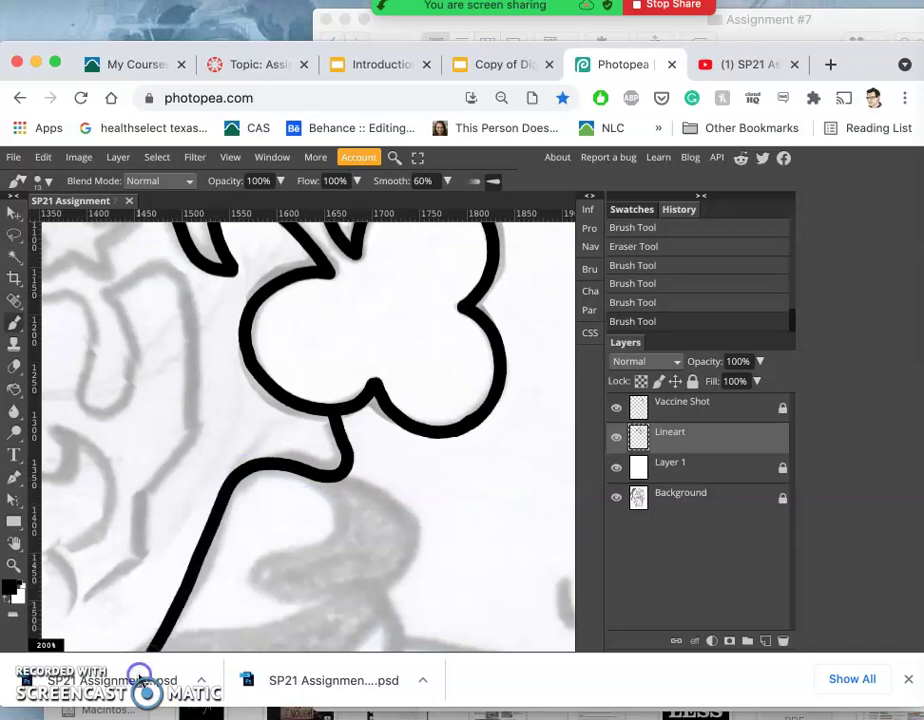
# - Ink the two short curved sides of the shape hanging below the skull's jaw behind the upper teeth
pyautogui.scroll(-2, 233, 577)
pyautogui.hscroll(-3, 233, 577)
pyautogui.hscroll(-5, 233, 577)
pyautogui.scroll(5, 233, 577)
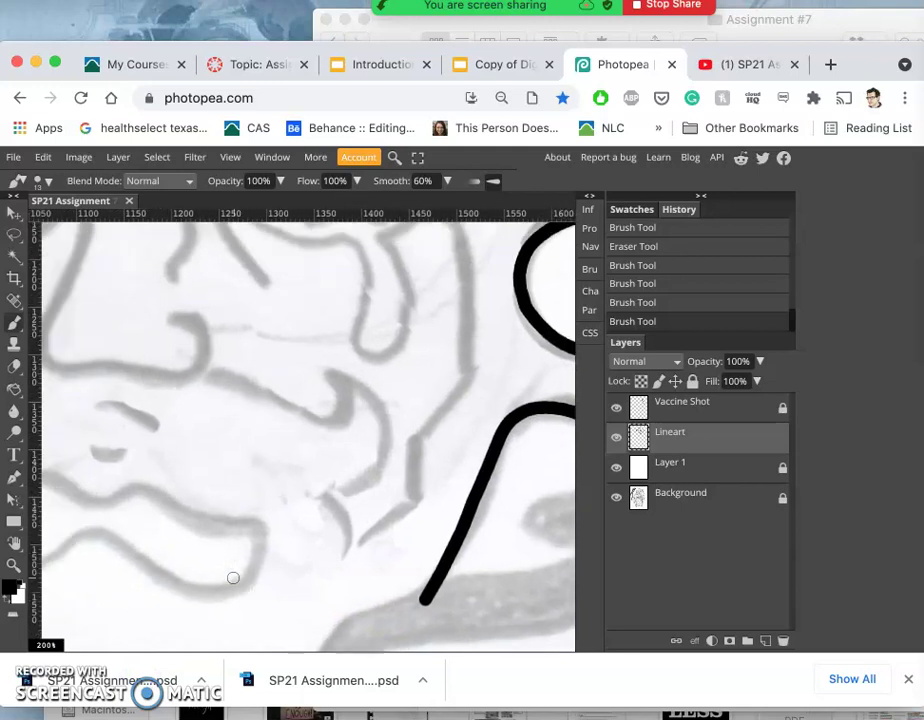
pyautogui.scroll(5, 233, 577)
pyautogui.hscroll(-4, 233, 577)
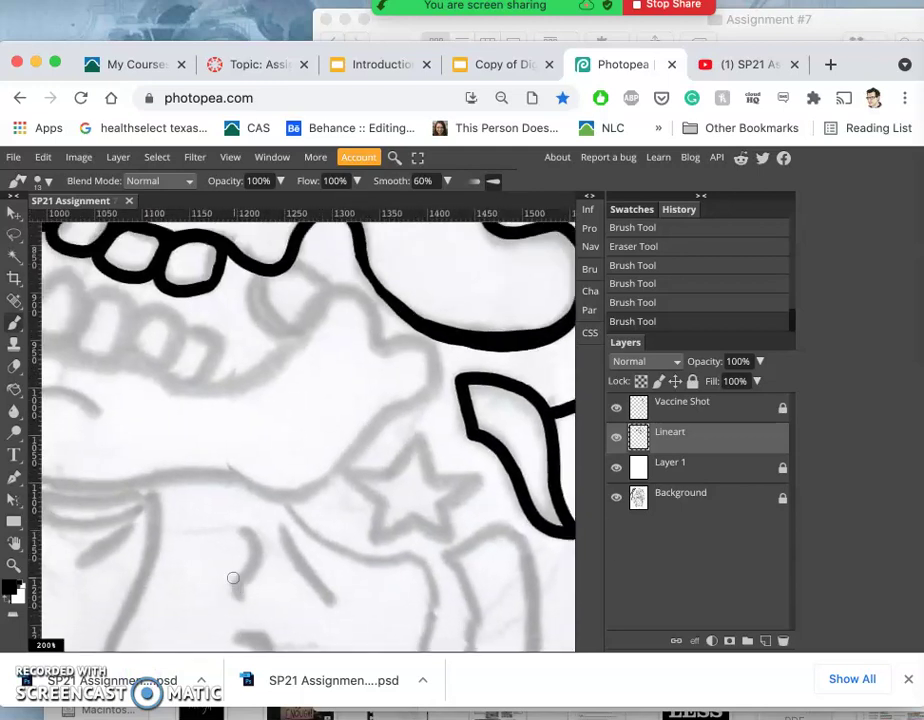
pyautogui.scroll(3, 243, 573)
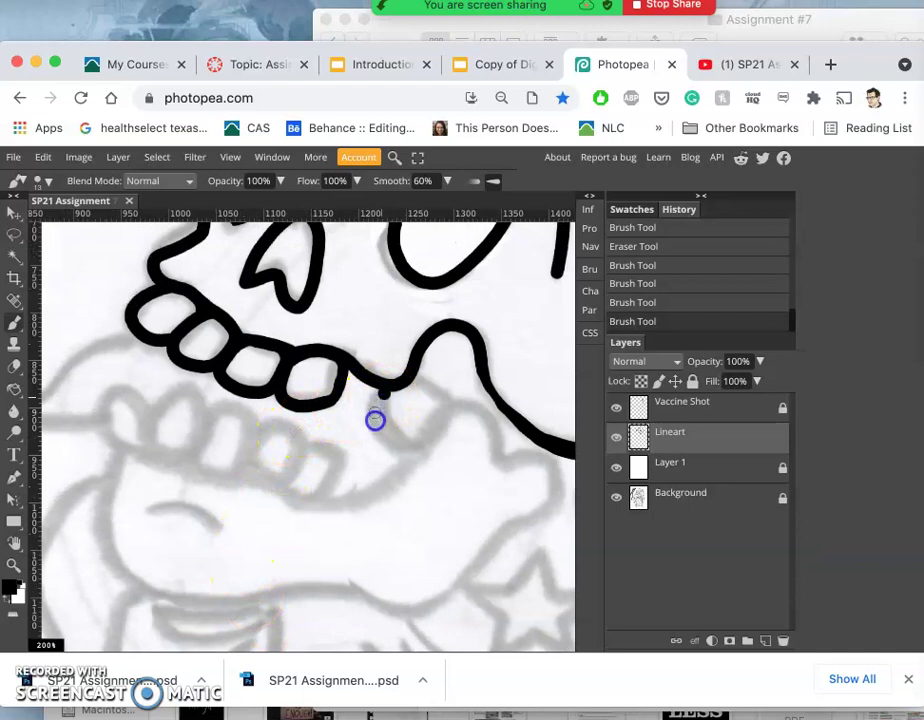
pyautogui.moveTo(379, 433); pyautogui.dragTo(425, 470)
pyautogui.moveTo(413, 378)
pyautogui.mouseDown()
pyautogui.moveTo(454, 410)
pyautogui.moveTo(459, 427)
pyautogui.mouseUp()
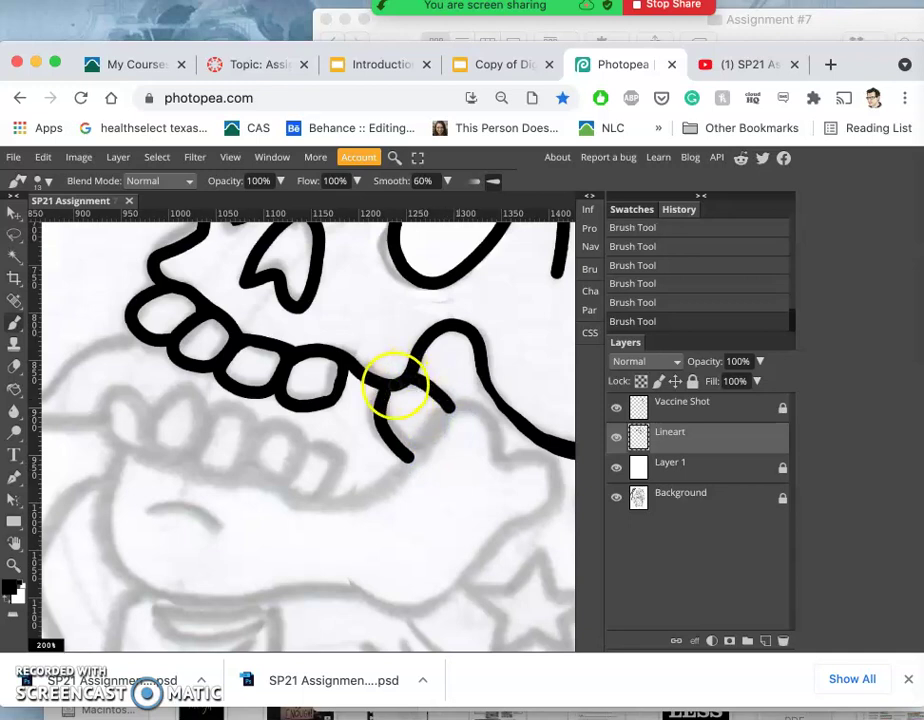
pyautogui.moveTo(392, 388); pyautogui.dragTo(392, 388)
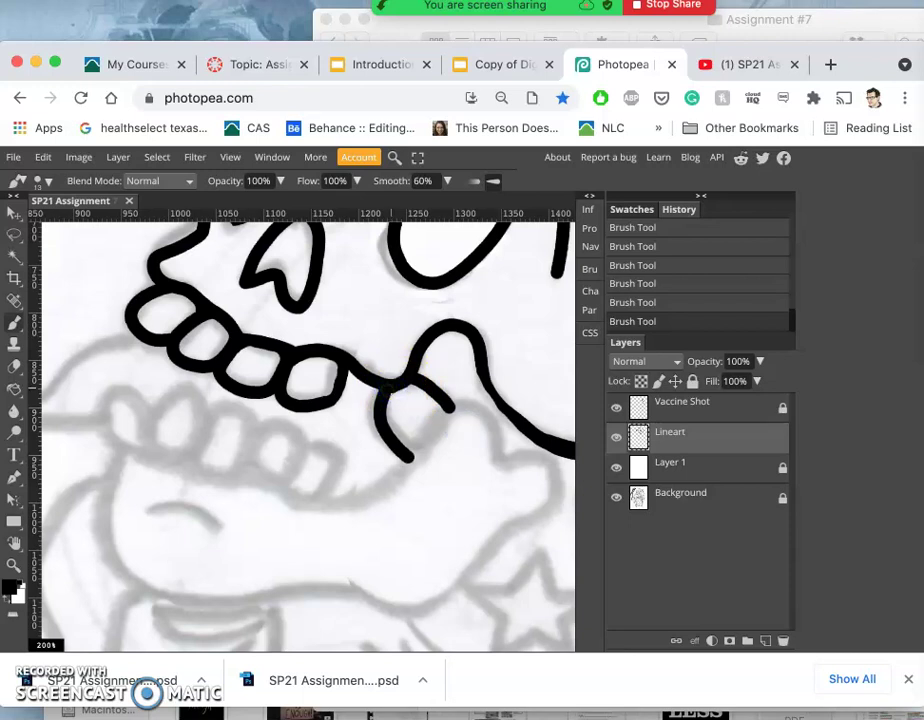
# - Touch up the join where the curved side behind the upper teeth meets the jaw line with a short brush stroke
pyautogui.moveTo(382, 386); pyautogui.dragTo(383, 403)
pyautogui.press('super+z')
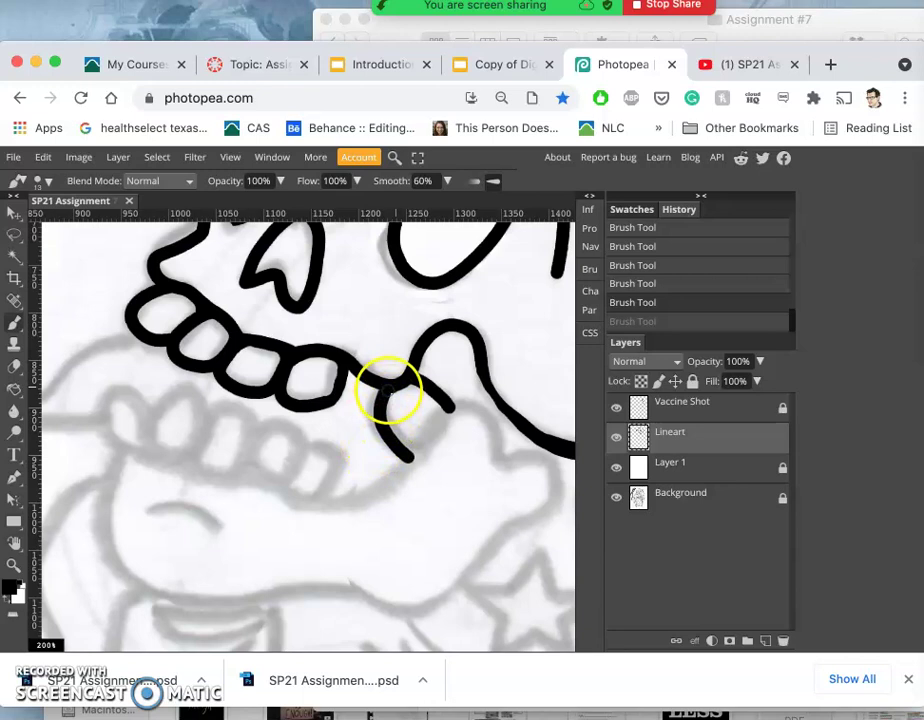
pyautogui.press('super+shift+z')
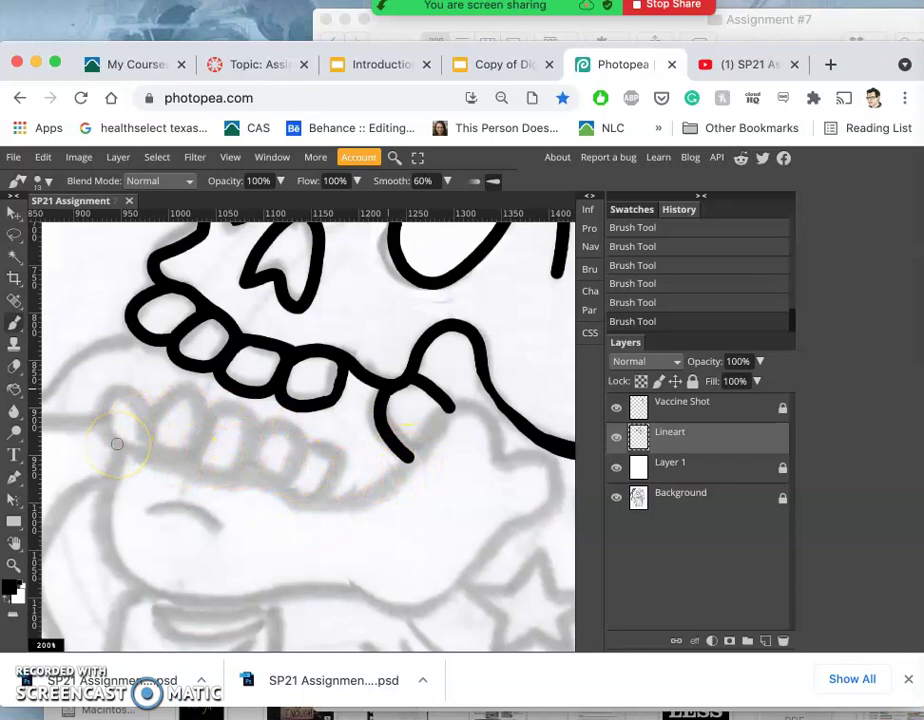
# - Ink the outlines of the skull's five lower teeth from the front tooth to the back one with the Brush
pyautogui.moveTo(117, 443)
pyautogui.mouseDown()
pyautogui.moveTo(110, 400)
pyautogui.moveTo(130, 384)
pyautogui.moveTo(142, 388)
pyautogui.moveTo(154, 442)
pyautogui.moveTo(161, 402)
pyautogui.moveTo(179, 388)
pyautogui.moveTo(203, 390)
pyautogui.moveTo(214, 396)
pyautogui.moveTo(186, 476)
pyautogui.mouseUp()
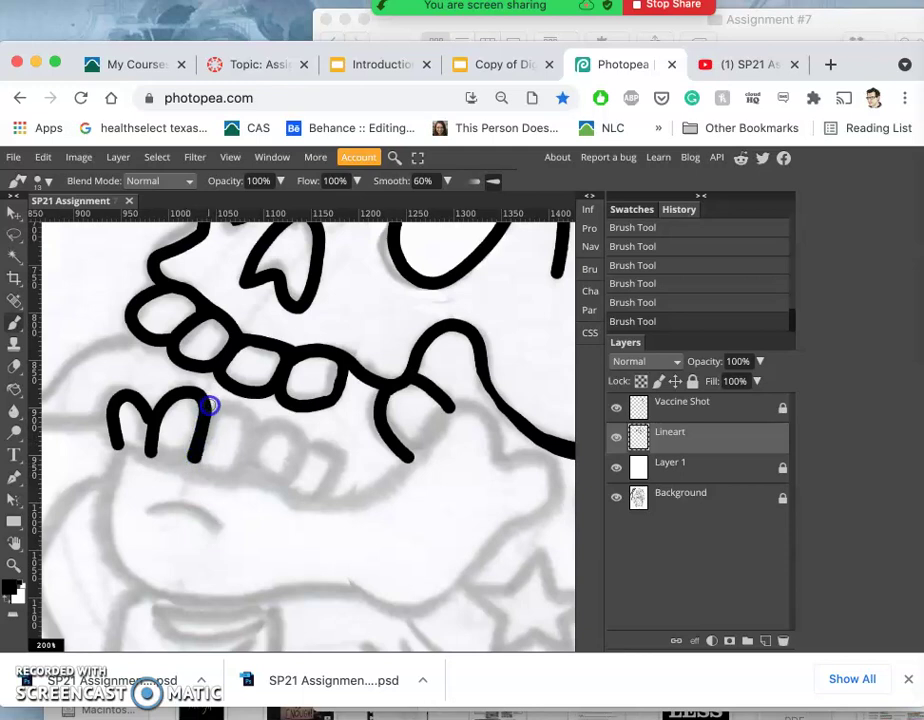
pyautogui.moveTo(227, 406)
pyautogui.mouseDown()
pyautogui.moveTo(243, 406)
pyautogui.moveTo(264, 427)
pyautogui.moveTo(233, 474)
pyautogui.moveTo(190, 461)
pyautogui.mouseUp()
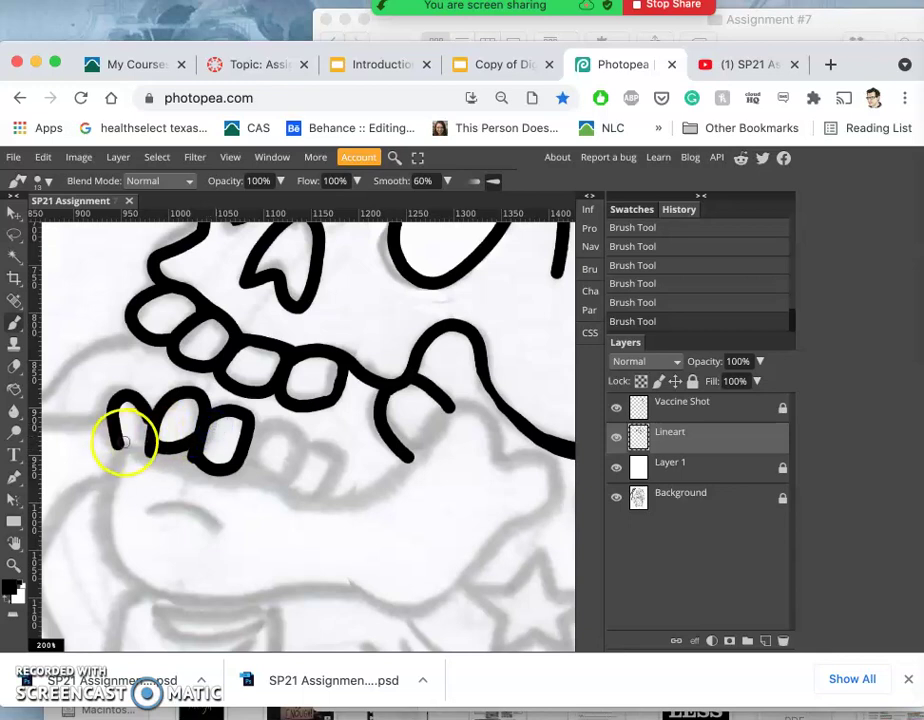
pyautogui.moveTo(122, 443); pyautogui.dragTo(125, 445)
pyautogui.moveTo(146, 436)
pyautogui.mouseDown()
pyautogui.moveTo(144, 476)
pyautogui.moveTo(186, 412)
pyautogui.moveTo(186, 392)
pyautogui.mouseUp()
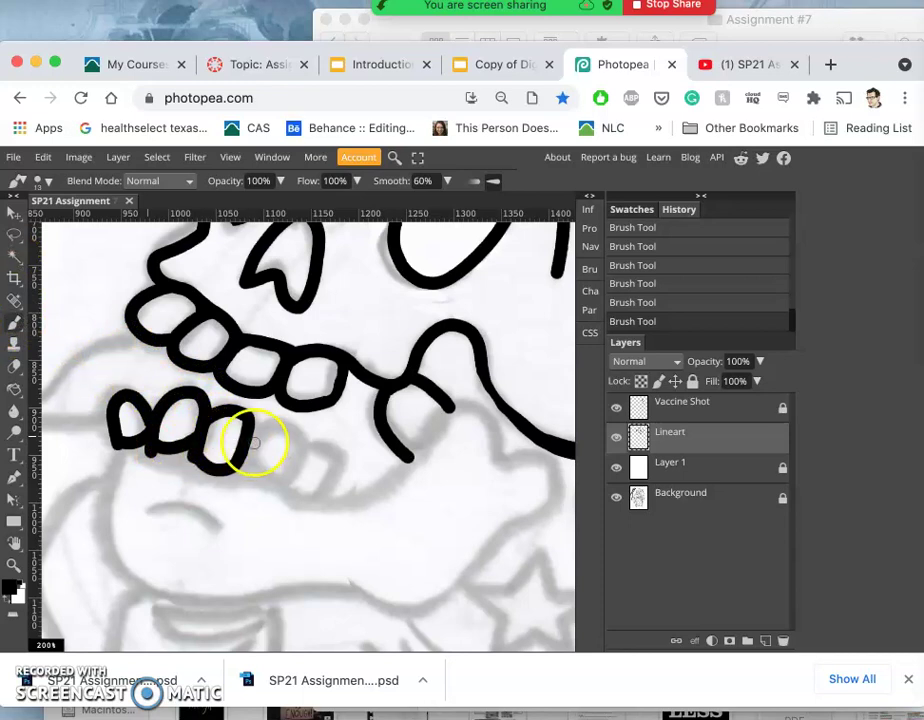
pyautogui.moveTo(255, 440)
pyautogui.mouseDown()
pyautogui.moveTo(291, 425)
pyautogui.moveTo(305, 436)
pyautogui.mouseUp()
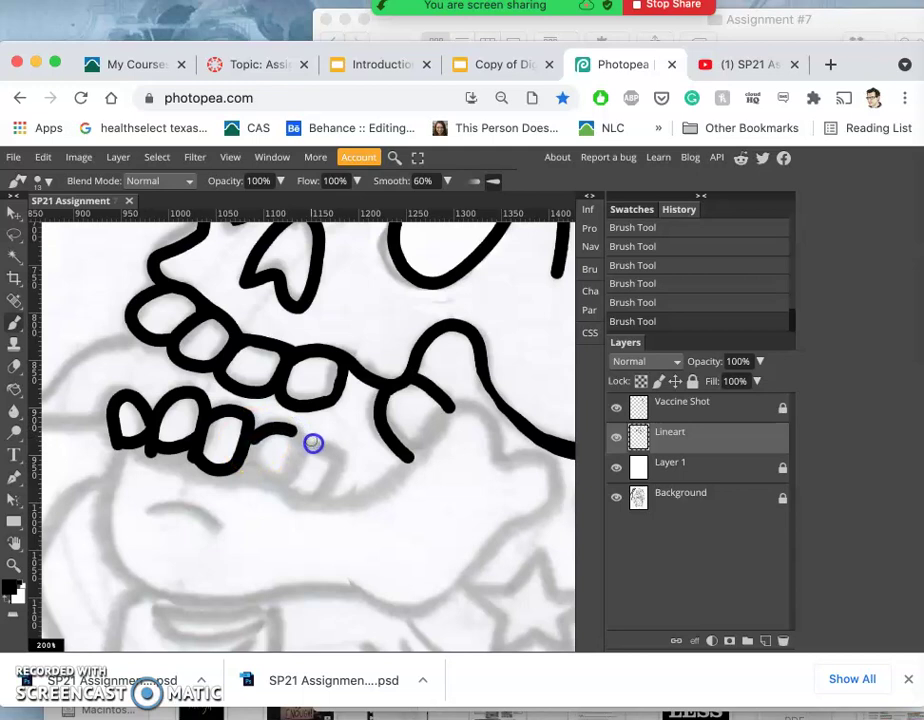
pyautogui.moveTo(302, 463)
pyautogui.mouseDown()
pyautogui.moveTo(269, 496)
pyautogui.moveTo(258, 470)
pyautogui.moveTo(225, 467)
pyautogui.mouseUp()
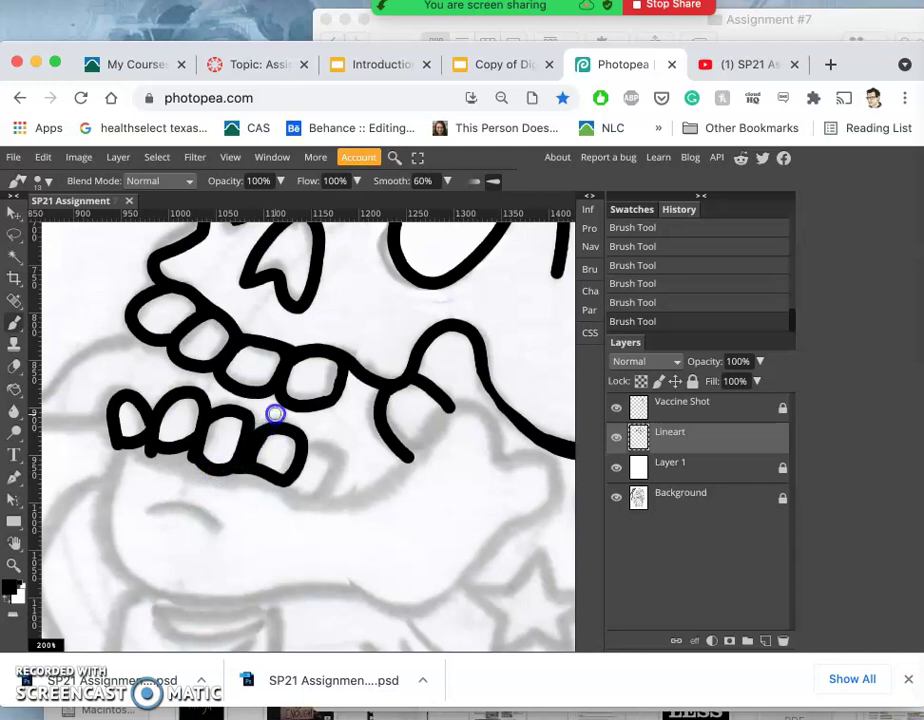
pyautogui.click(317, 442)
pyautogui.moveTo(326, 440)
pyautogui.mouseDown()
pyautogui.moveTo(350, 476)
pyautogui.moveTo(317, 513)
pyautogui.moveTo(298, 501)
pyautogui.moveTo(343, 491)
pyautogui.mouseUp()
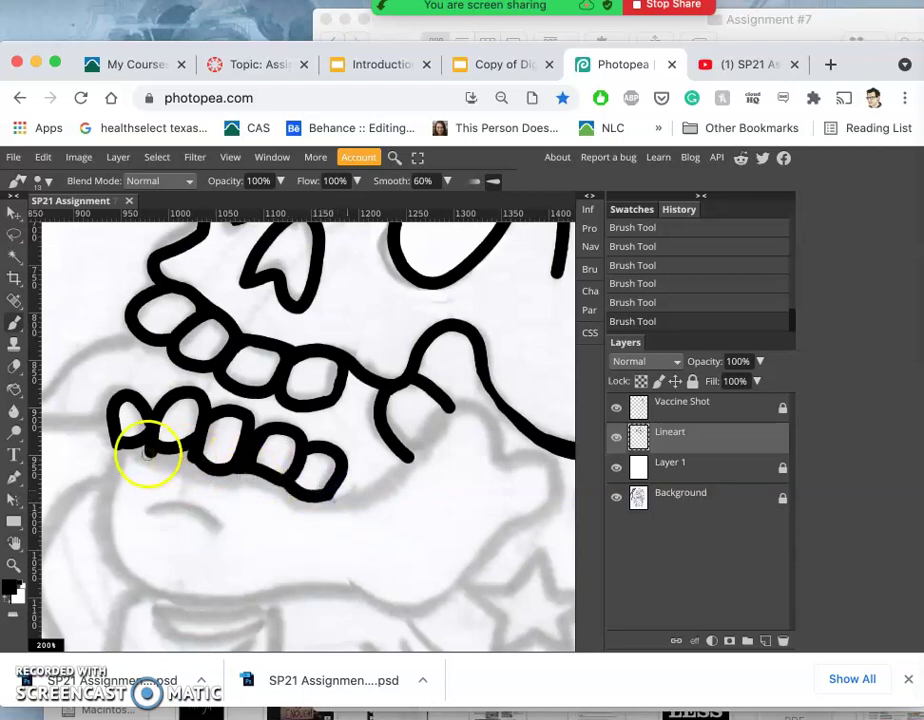
# - Ink the full outline of the lower jawbone, from below the front tooth around the chin and hinge back to the last tooth
pyautogui.moveTo(118, 445)
pyautogui.mouseDown()
pyautogui.moveTo(128, 493)
pyautogui.moveTo(97, 519)
pyautogui.moveTo(103, 555)
pyautogui.moveTo(142, 590)
pyautogui.moveTo(181, 602)
pyautogui.moveTo(346, 592)
pyautogui.moveTo(412, 615)
pyautogui.moveTo(453, 594)
pyautogui.moveTo(485, 546)
pyautogui.moveTo(551, 518)
pyautogui.moveTo(561, 491)
pyautogui.moveTo(530, 456)
pyautogui.moveTo(489, 472)
pyautogui.moveTo(473, 464)
pyautogui.moveTo(481, 421)
pyautogui.moveTo(470, 408)
pyautogui.moveTo(441, 404)
pyautogui.moveTo(419, 423)
pyautogui.moveTo(396, 487)
pyautogui.moveTo(347, 514)
pyautogui.moveTo(318, 505)
pyautogui.mouseUp()
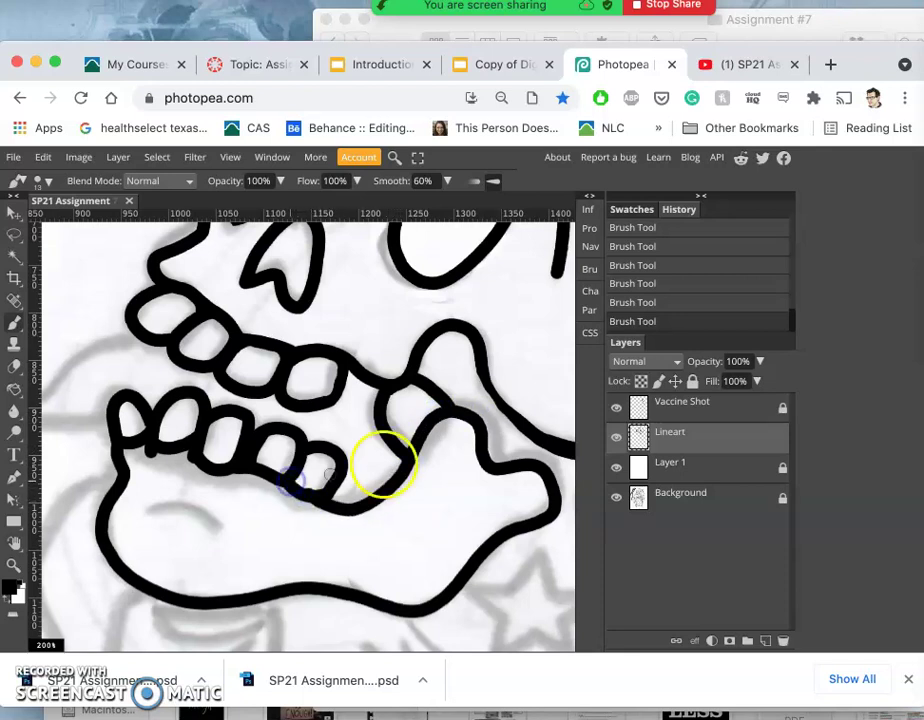
pyautogui.hscroll(5, 540, 410)
pyautogui.moveTo(440, 462)
pyautogui.mouseDown()
pyautogui.moveTo(347, 412)
pyautogui.moveTo(375, 446)
pyautogui.moveTo(420, 466)
pyautogui.moveTo(499, 456)
pyautogui.moveTo(412, 444)
pyautogui.moveTo(364, 461)
pyautogui.moveTo(383, 473)
pyautogui.moveTo(370, 457)
pyautogui.moveTo(397, 459)
pyautogui.moveTo(367, 457)
pyautogui.moveTo(340, 472)
pyautogui.moveTo(395, 488)
pyautogui.mouseUp()
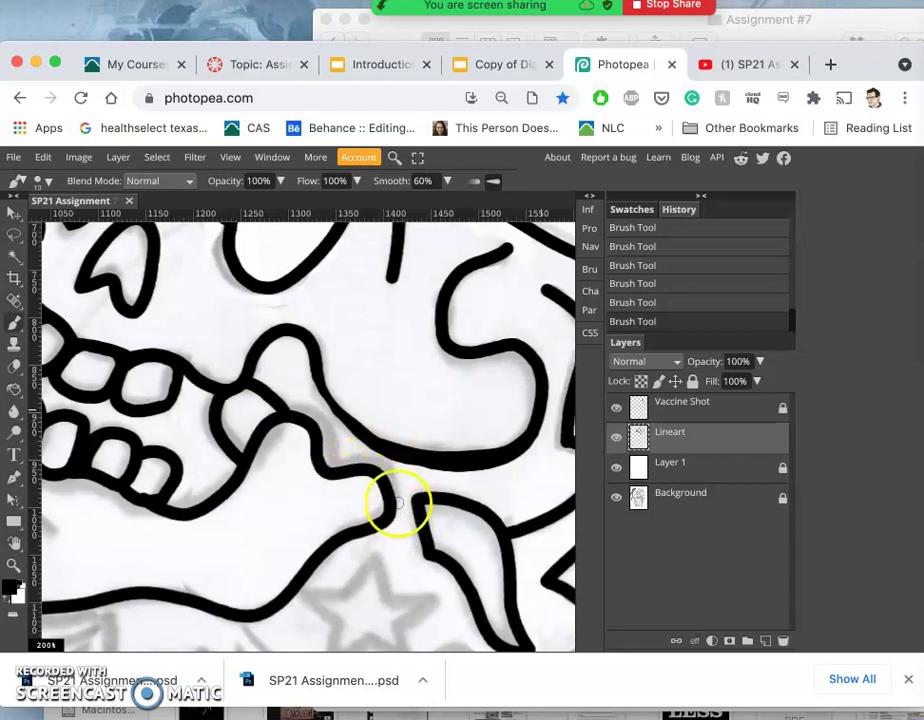
# - Ink the short arched crease inside the chin area of the lower jaw
pyautogui.scroll(-1, 411, 503)
pyautogui.scroll(-5, 411, 503)
pyautogui.hscroll(-7, 411, 503)
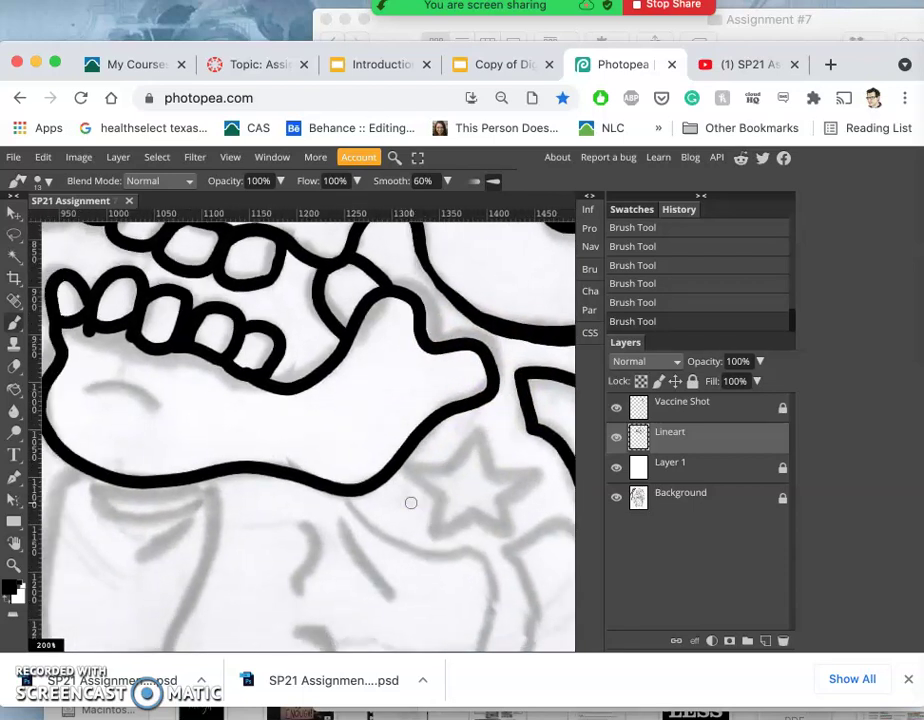
pyautogui.scroll(1, 411, 503)
pyautogui.moveTo(168, 407)
pyautogui.mouseDown()
pyautogui.moveTo(217, 403)
pyautogui.moveTo(258, 433)
pyautogui.mouseUp()
# - Fill out the line beneath the front lower teeth with the Brush and trim its rough lower edge with the Eraser
pyautogui.click(196, 359)
pyautogui.moveTo(196, 359); pyautogui.dragTo(170, 349)
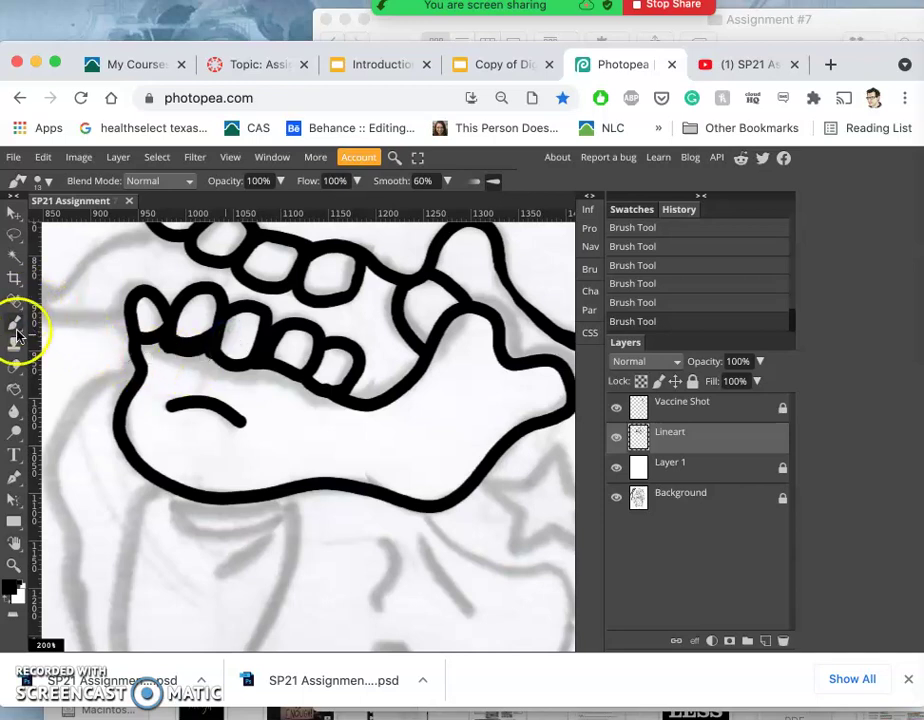
pyautogui.click(15, 370)
pyautogui.moveTo(155, 344)
pyautogui.mouseDown()
pyautogui.moveTo(169, 351)
pyautogui.moveTo(160, 352)
pyautogui.mouseUp()
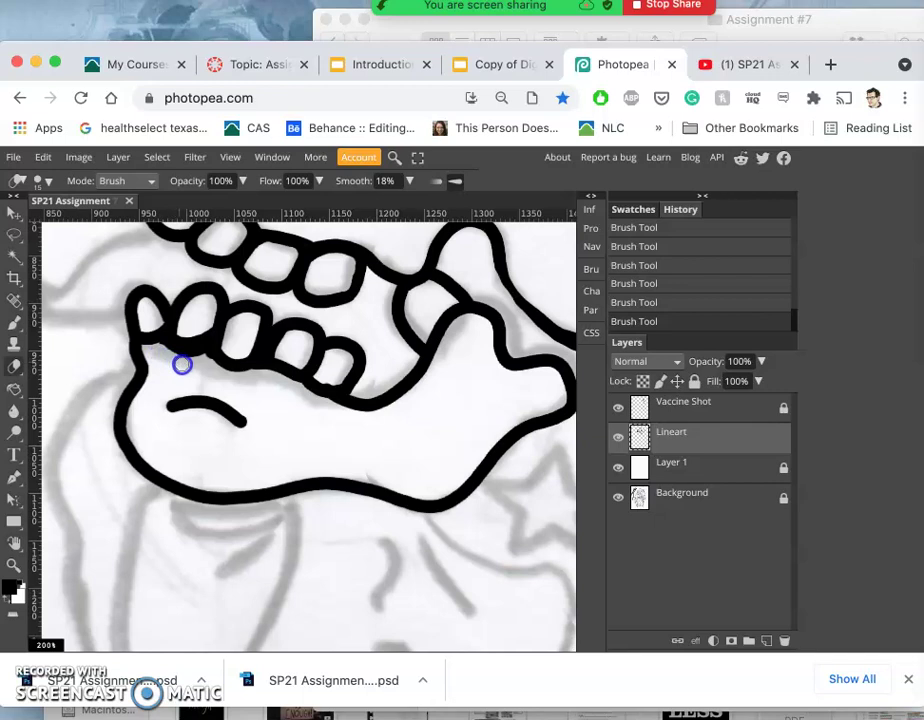